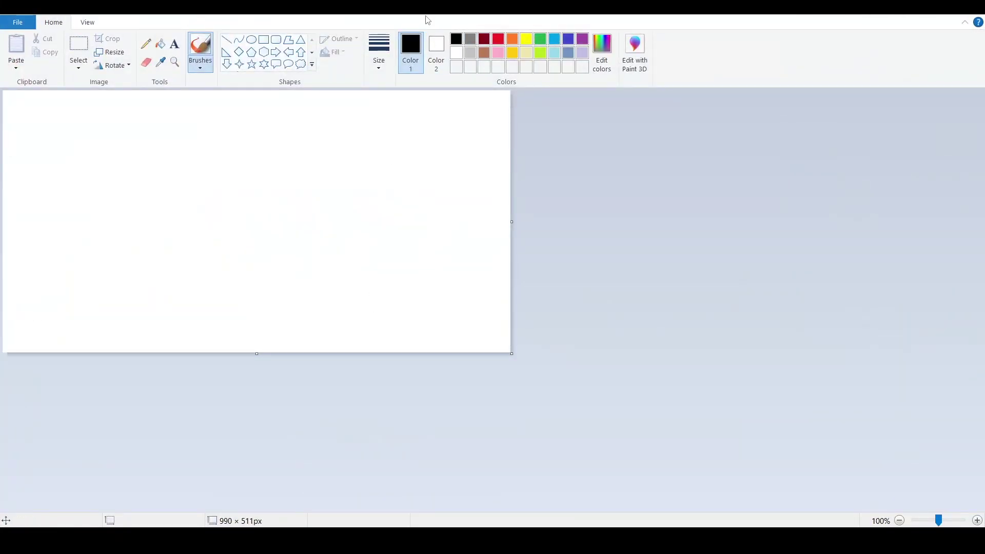
Step: Enlarge the canvas to about 1812 × 814 px and draw a large, nearly square rectangle outline on it
double_click(414, 15)
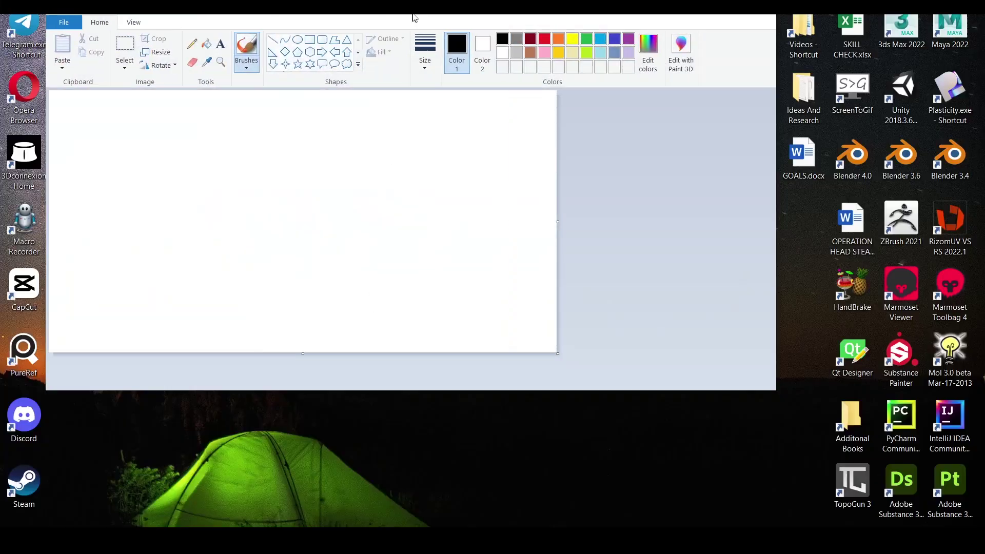
double_click(414, 15)
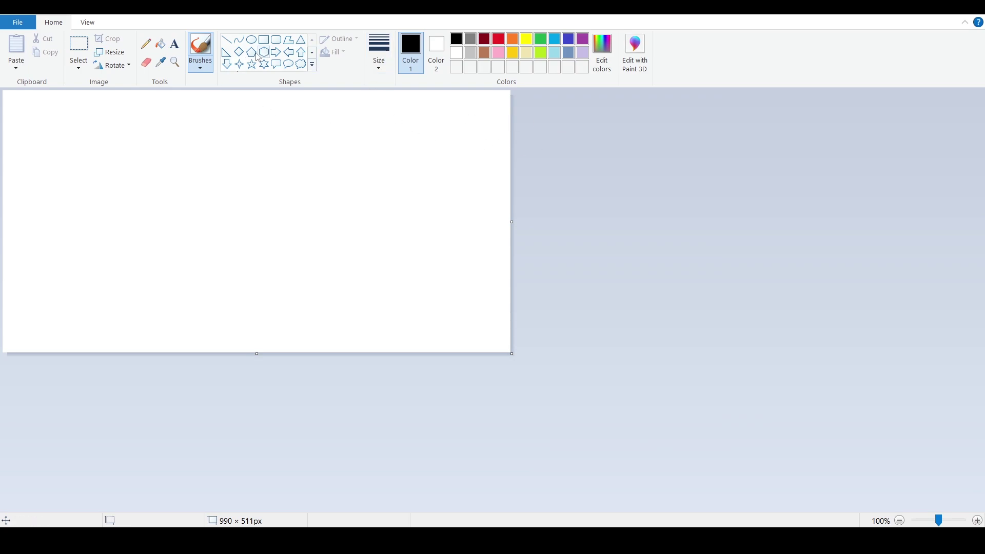
mouse_move(511, 353)
mouse_down()
mouse_move(753, 477)
mouse_move(932, 509)
mouse_up()
click(264, 39)
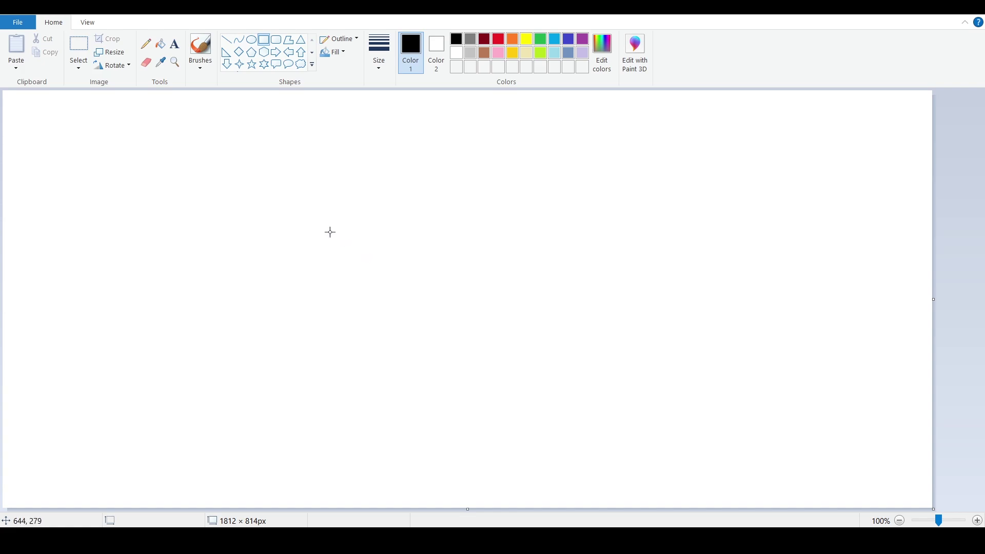
drag(198, 112, 590, 483)
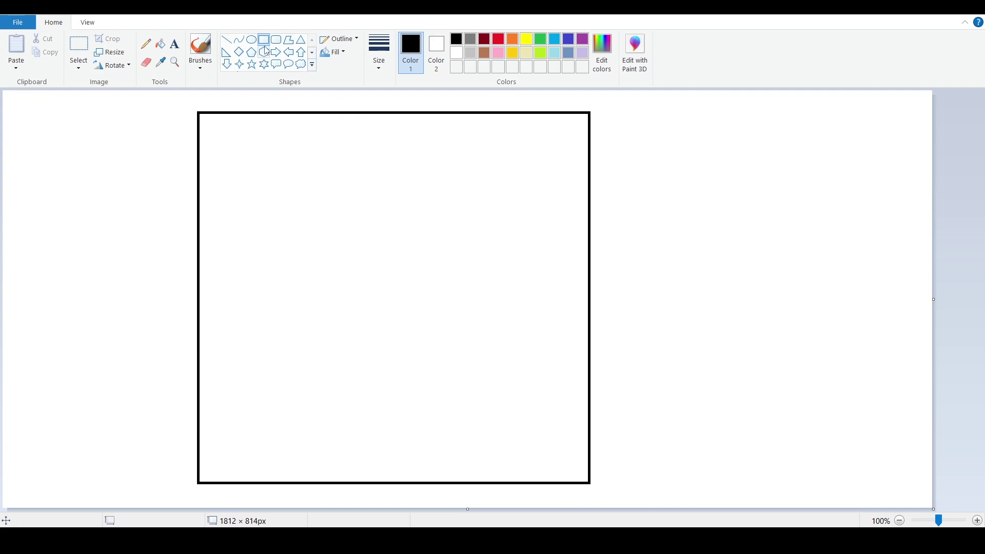
Step: Draw two tall narrow rectangles, a pentagon and a circle about 121 × 129 px inside the large outline
mouse_move(446, 149)
mouse_down()
mouse_move(419, 217)
mouse_move(434, 343)
mouse_up()
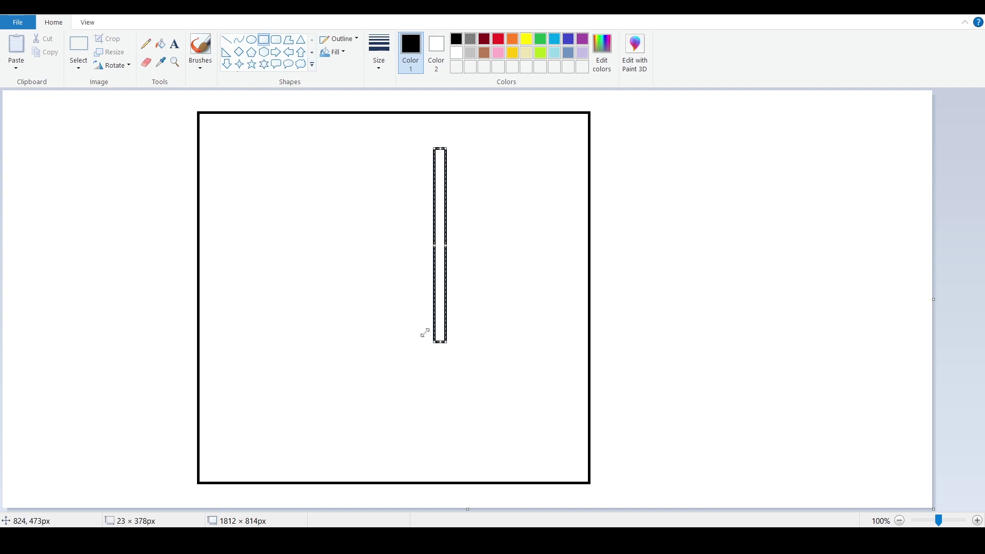
mouse_move(322, 149)
mouse_down()
mouse_move(323, 187)
mouse_move(286, 274)
mouse_move(300, 276)
mouse_up()
click(252, 52)
drag(362, 328, 442, 427)
click(251, 40)
drag(522, 216, 458, 282)
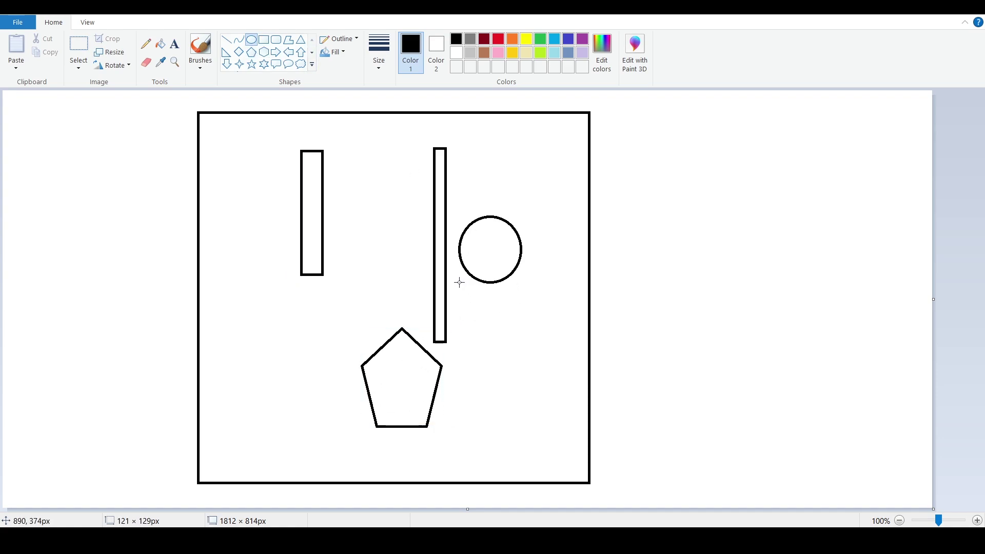
Step: Draw a right triangle in the outline's lower-left area and a short curved line above the pentagon
click(225, 52)
drag(227, 336, 276, 420)
click(238, 40)
drag(358, 300, 390, 231)
drag(377, 267, 388, 244)
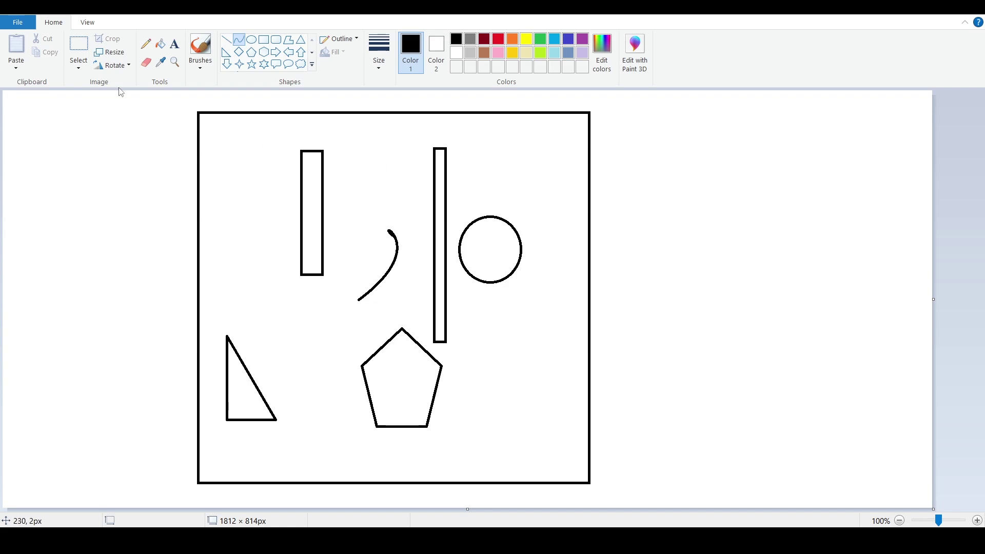
click(82, 46)
drag(290, 311, 218, 450)
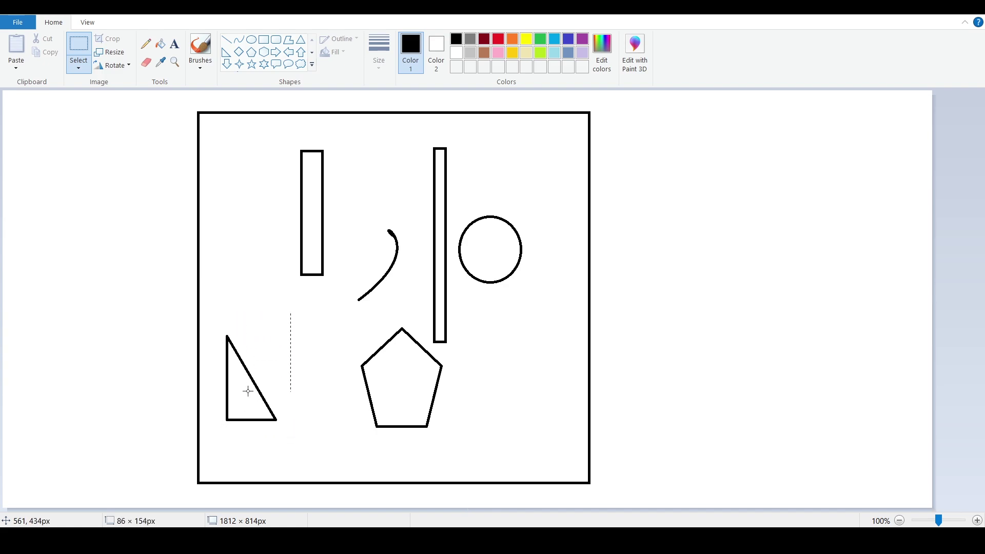
click(325, 318)
Step: Choose a thinner line size for drawing further shape outlines
click(264, 45)
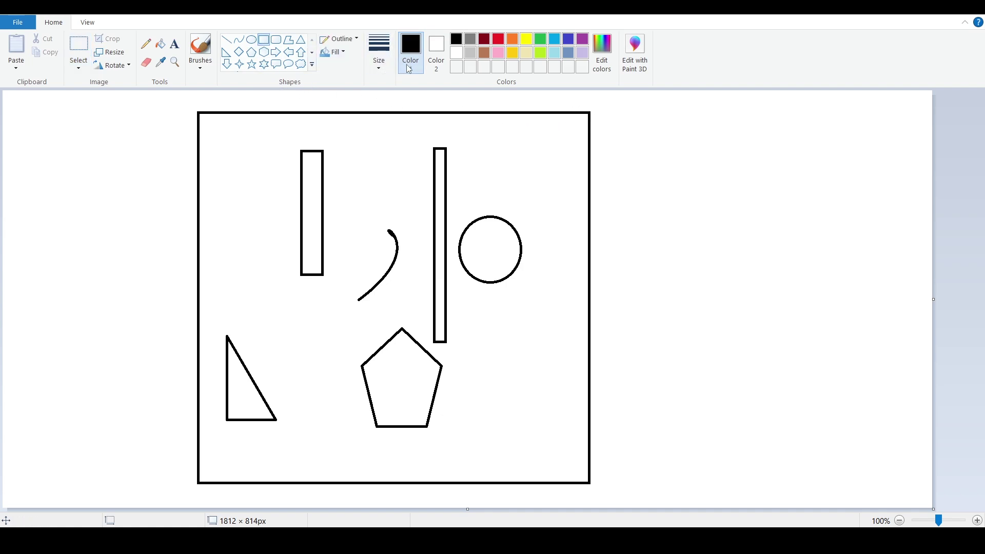
click(380, 61)
click(398, 105)
Step: Add the red text "NEGATIVE SPACE" beside the upper-right corner of the large outline
click(174, 43)
click(626, 115)
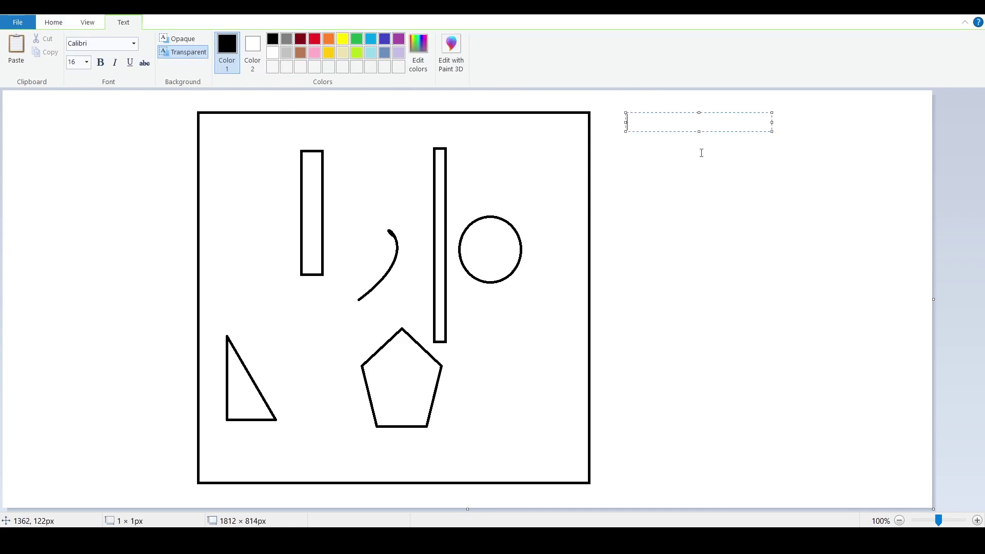
click(314, 39)
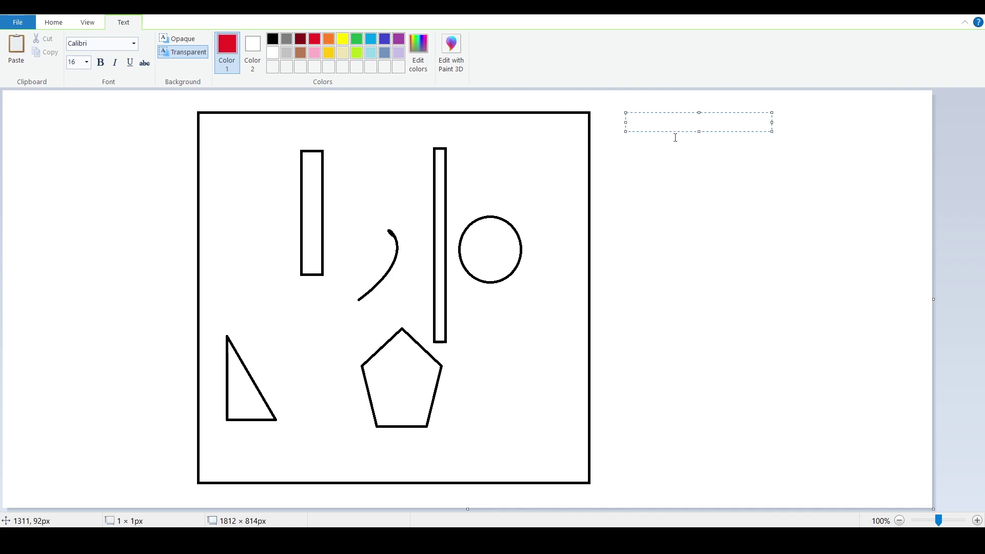
text(NEGATIVE SPACE)
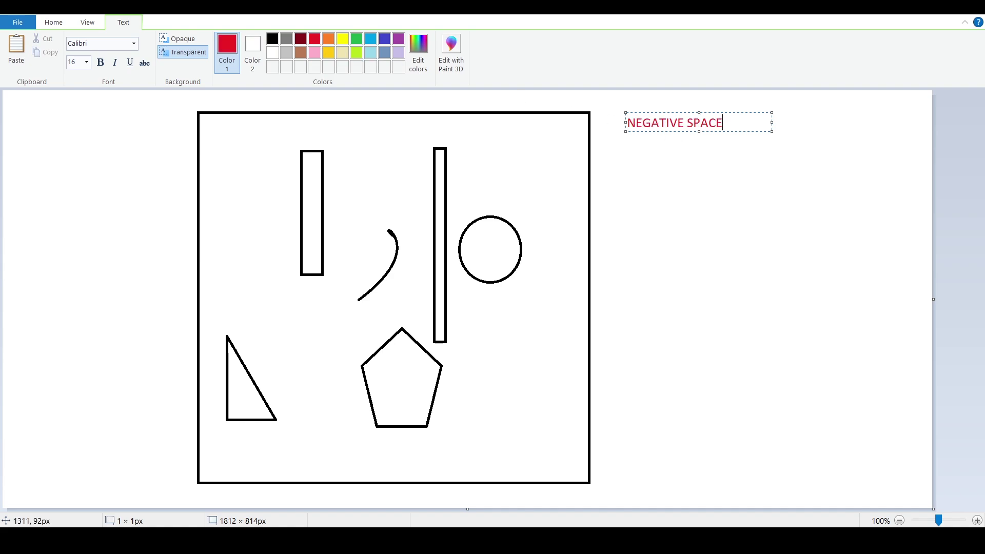
Step: Add a red "-1" label under the NEGATIVE SPACE text and another below the outline's lower-right corner
click(677, 152)
click(677, 151)
text(-1)
click(531, 495)
click(538, 493)
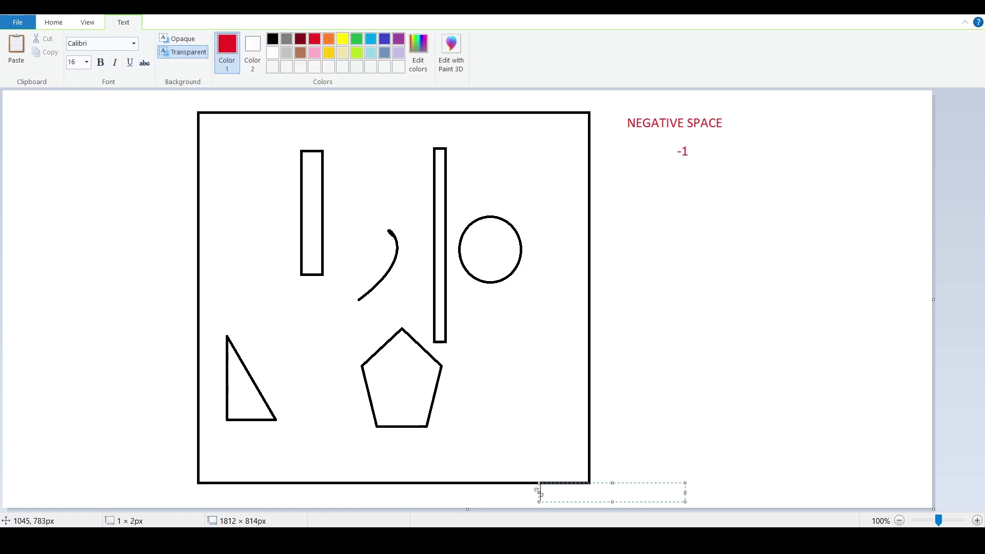
text(-1)
click(643, 313)
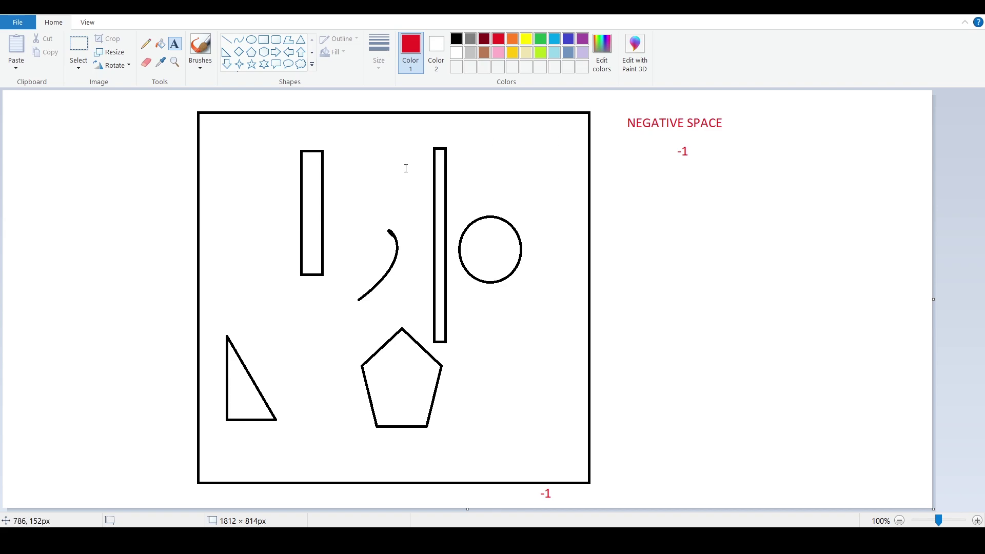
Step: Draw a black pentagon about 107 × 108 px in the outline's upper-right area and move it across the right and left edges
click(456, 41)
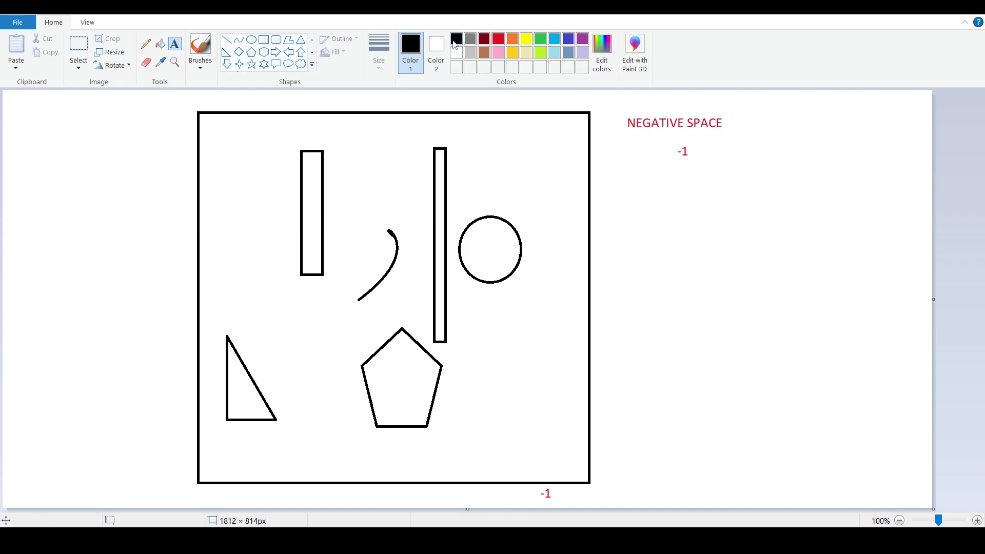
click(179, 47)
click(251, 52)
drag(504, 137, 559, 192)
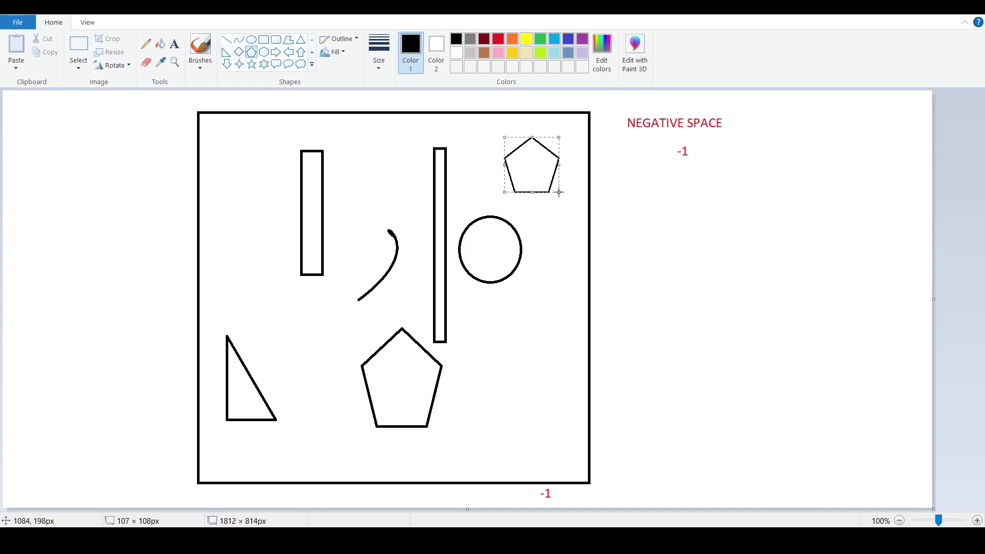
mouse_move(522, 161)
mouse_down()
mouse_move(537, 143)
mouse_move(582, 143)
mouse_up()
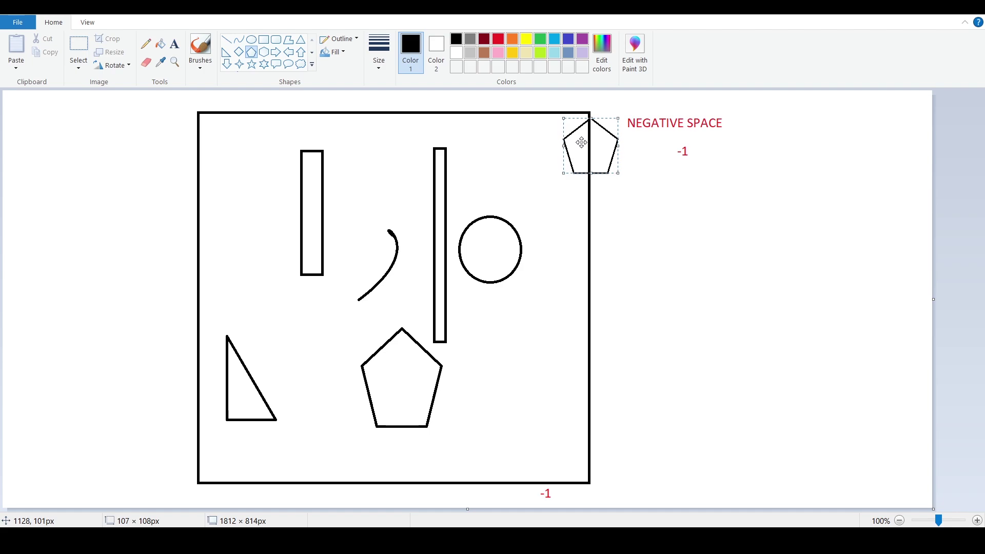
drag(581, 142, 187, 145)
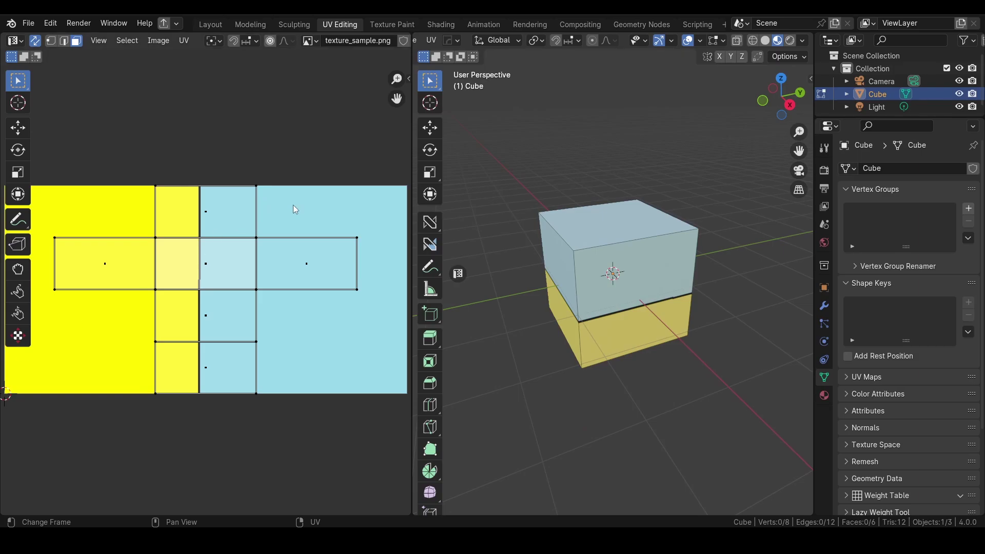
Step: In Blender, turn off UV sync selection and select the cube's front face to isolate its UVs
scroll(181, 218, down, 2)
scroll(182, 217, up, 2)
scroll(182, 218, down, 1)
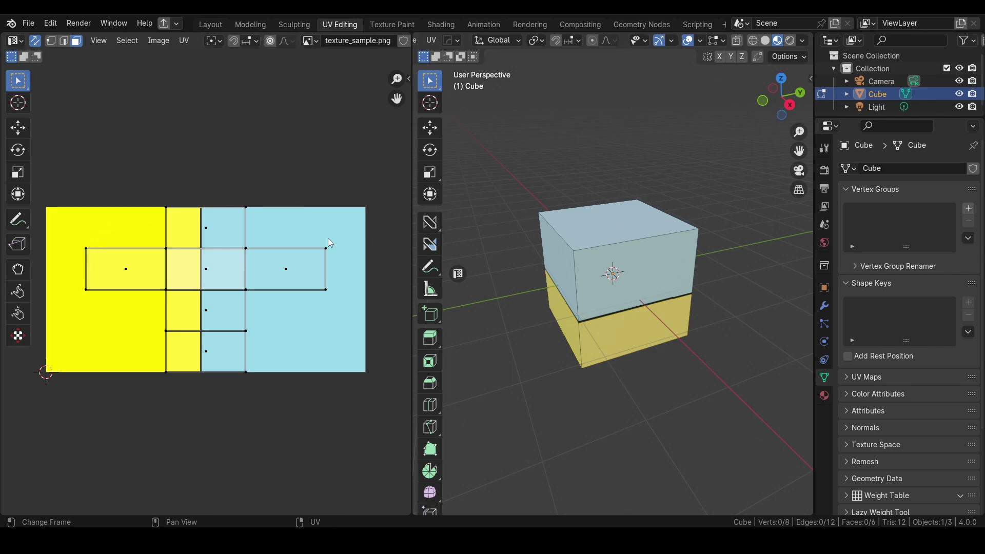
scroll(208, 244, up, 1)
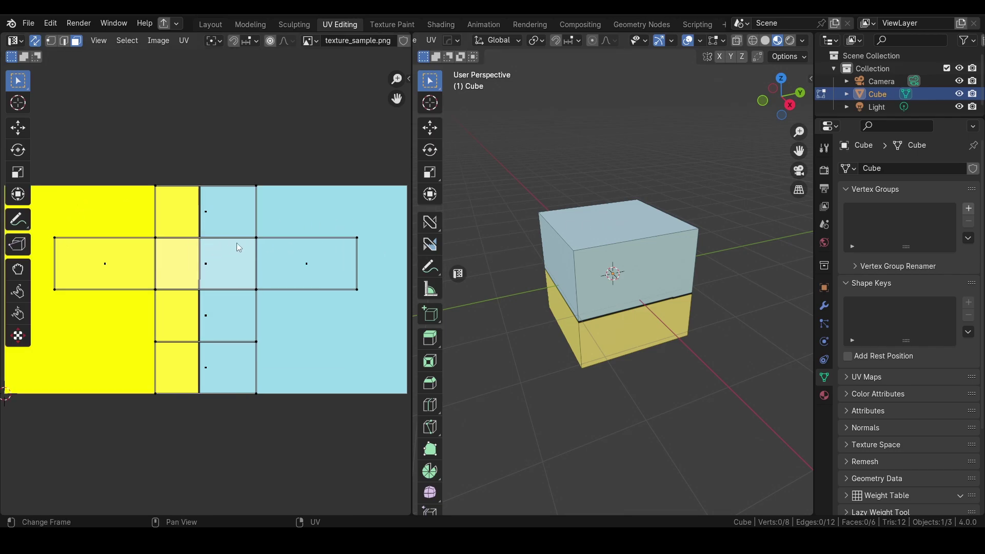
click(35, 41)
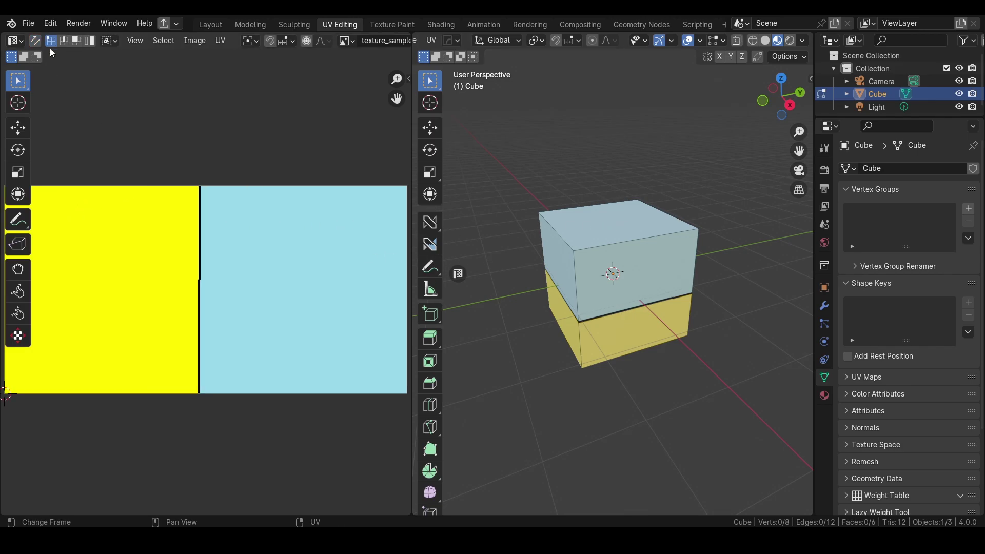
click(629, 271)
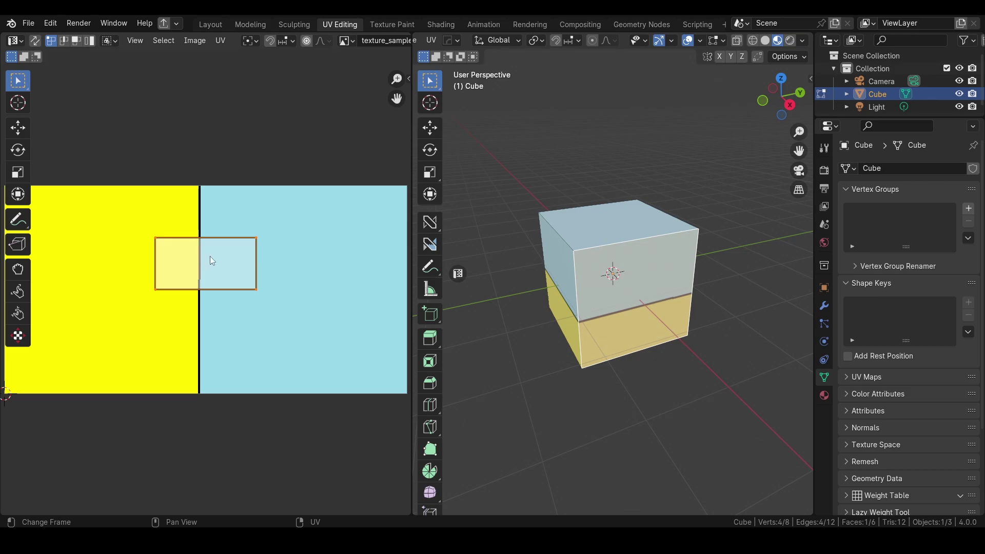
key(g)
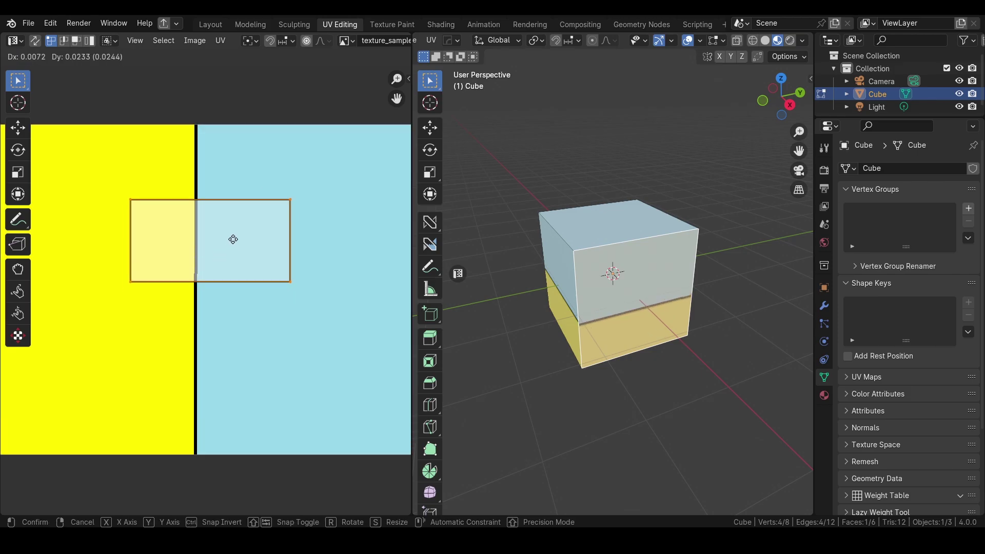
key(Escape)
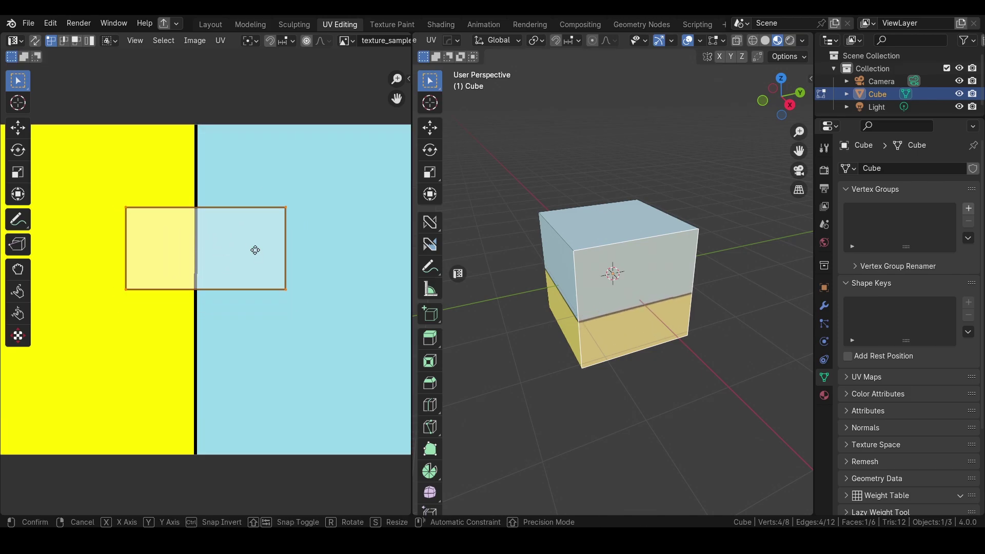
key(g)
key(x)
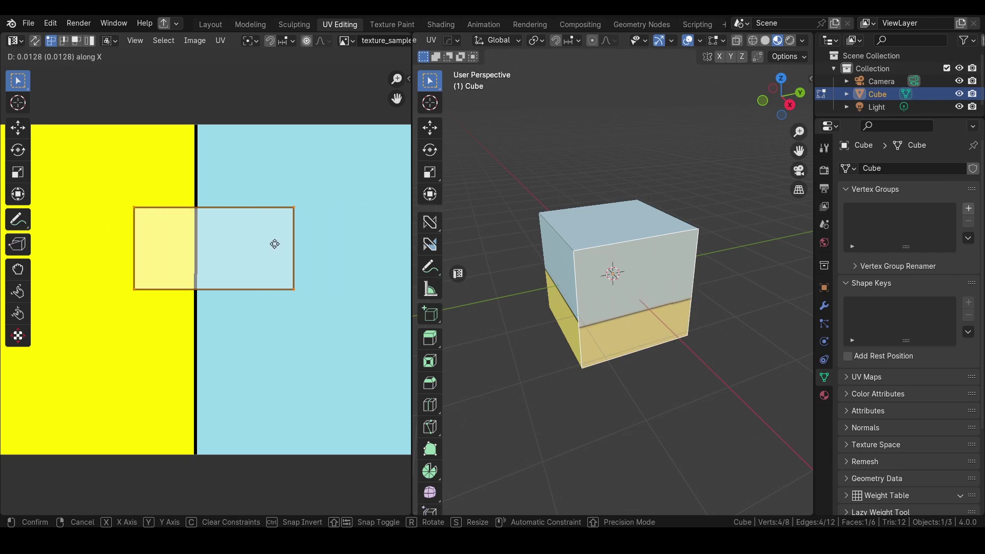
click(261, 249)
scroll(262, 249, down, 4)
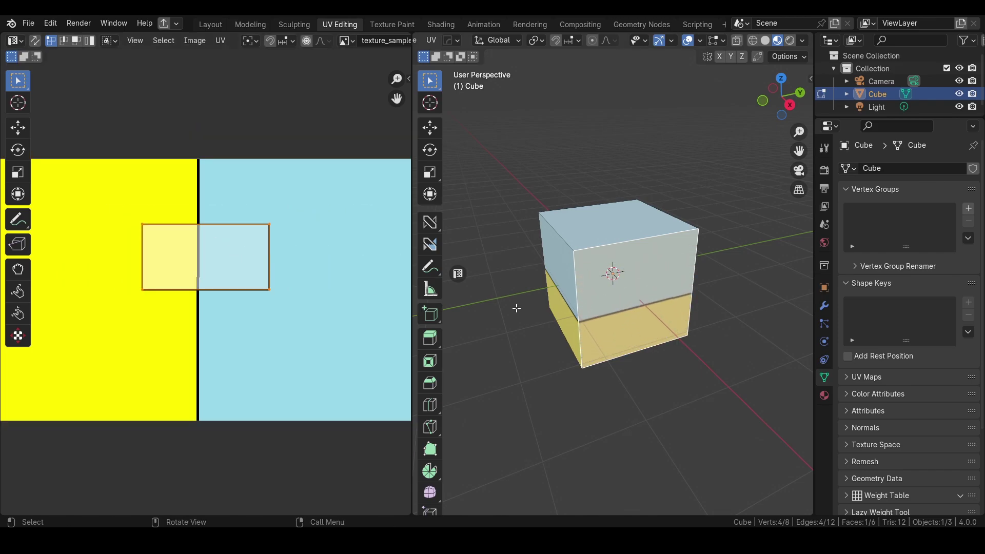
scroll(227, 240, up, 3)
middle_drag(233, 244, 248, 233)
scroll(220, 231, down, 1)
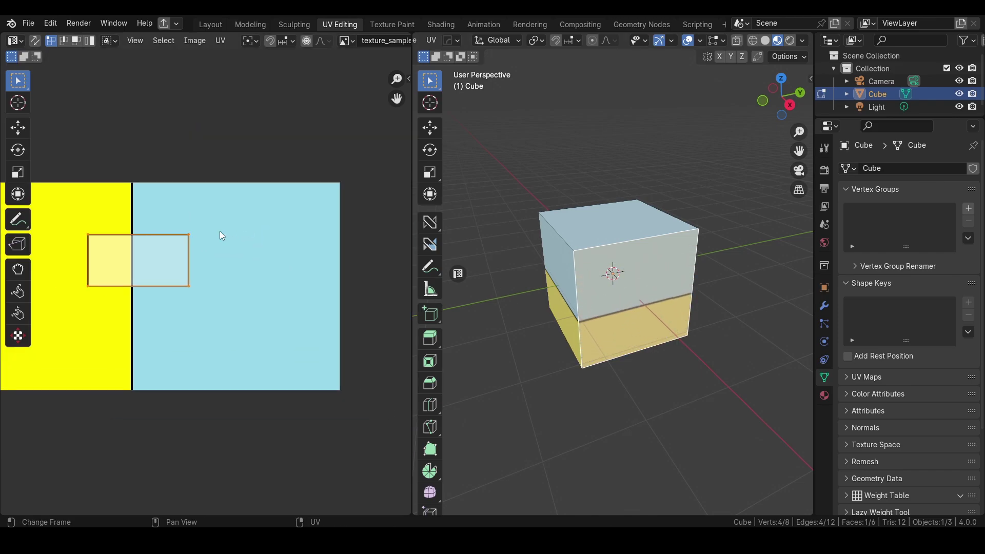
Step: Move the selected face's UV island along X into the blue half, close to the texture's right edge
key(g)
key(Escape)
key(g)
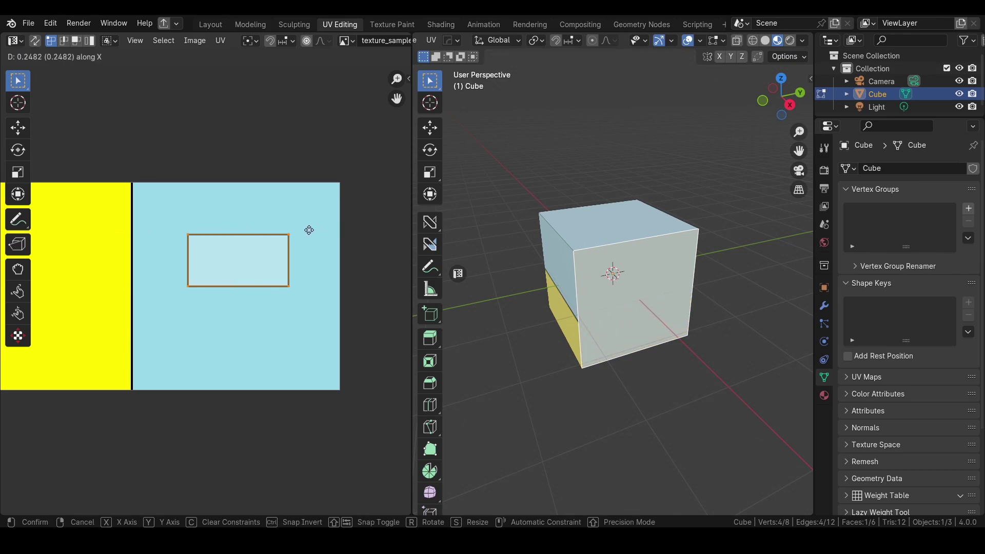
click(345, 228)
Step: Move the UV island about 0.061 further along X so that it overhangs the texture's right edge
scroll(290, 242, down, 2)
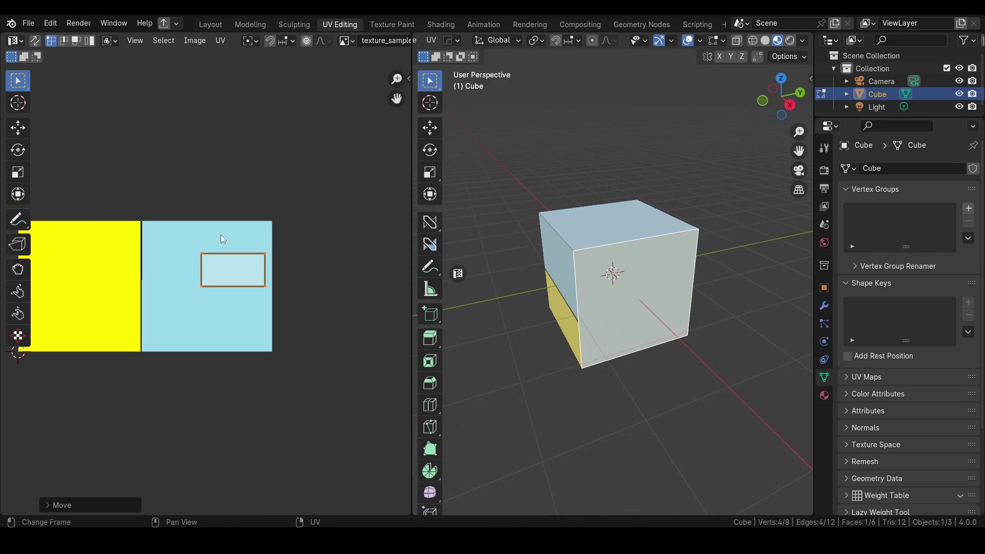
middle_drag(224, 239, 302, 226)
scroll(330, 260, up, 2)
scroll(271, 254, down, 2)
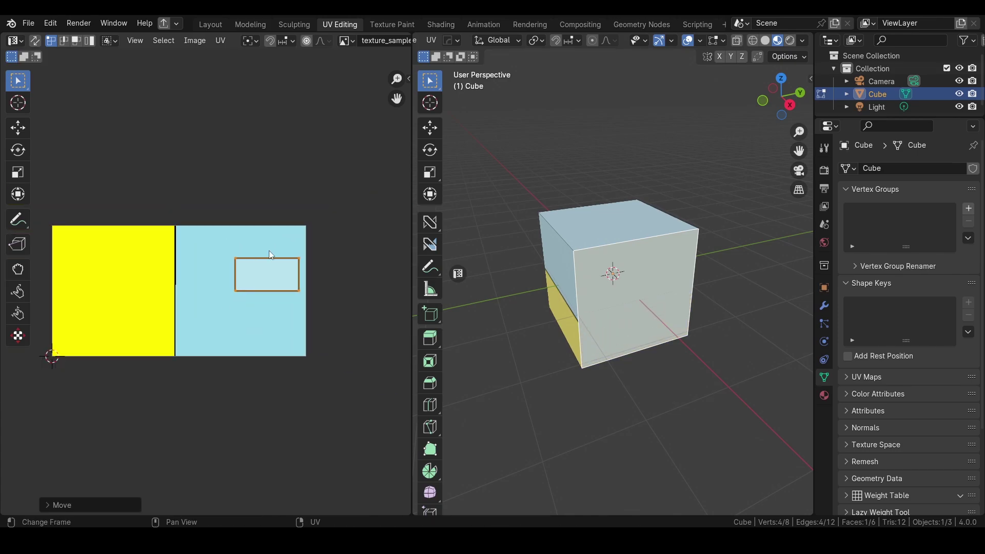
scroll(271, 241, left, 2)
scroll(276, 257, right, 2)
scroll(222, 262, up, 3)
middle_drag(222, 262, 202, 268)
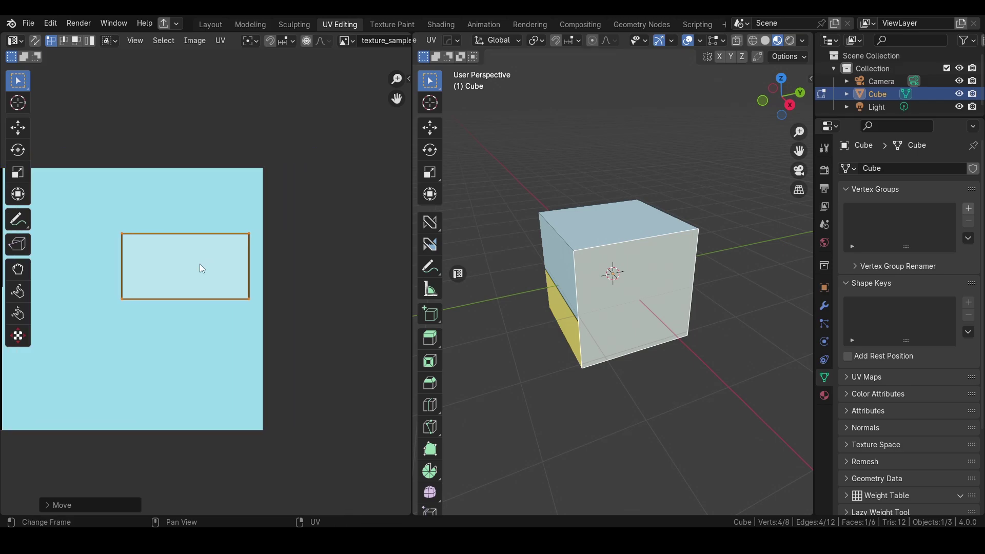
scroll(195, 254, up, 2)
key(g)
key(x)
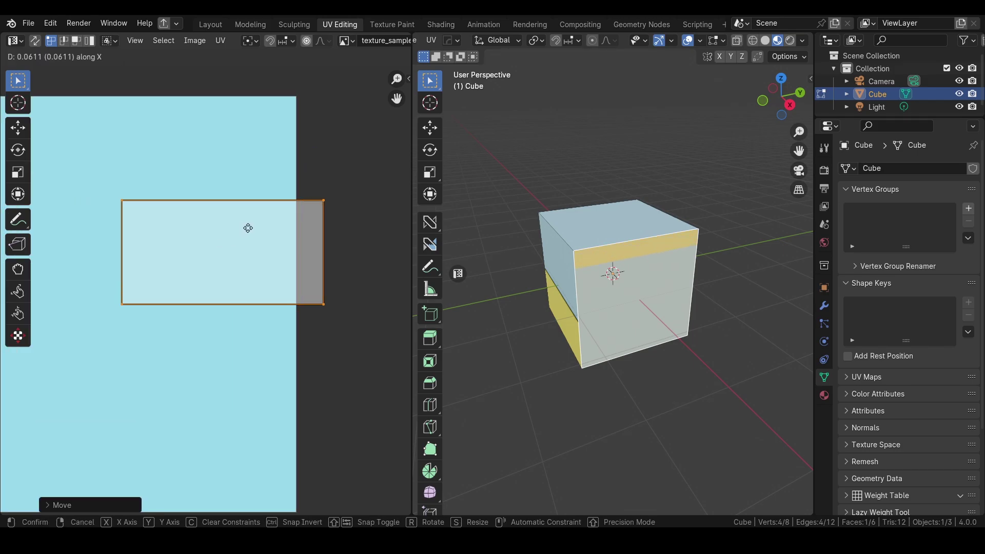
click(248, 227)
Step: Examine how the overhanging UV island maps onto the selected cube face
scroll(603, 245, up, 4)
scroll(604, 244, down, 2)
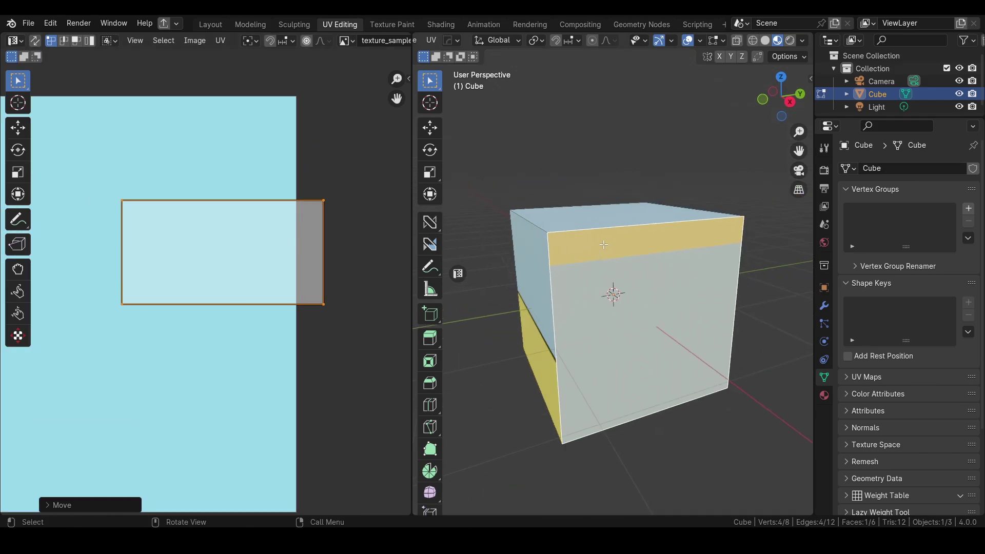
scroll(233, 245, down, 5)
scroll(609, 226, up, 5)
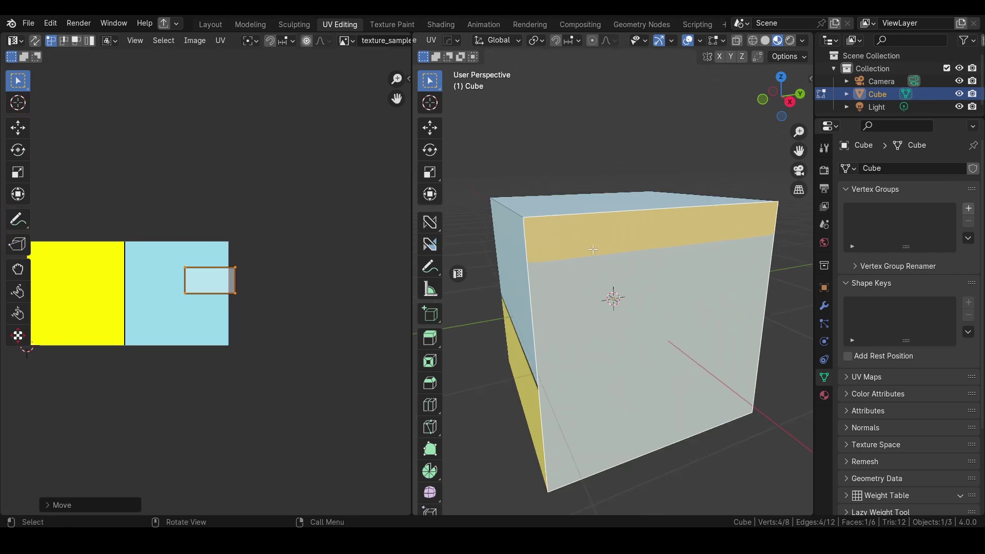
scroll(609, 226, down, 3)
scroll(609, 226, up, 1)
scroll(301, 244, up, 2)
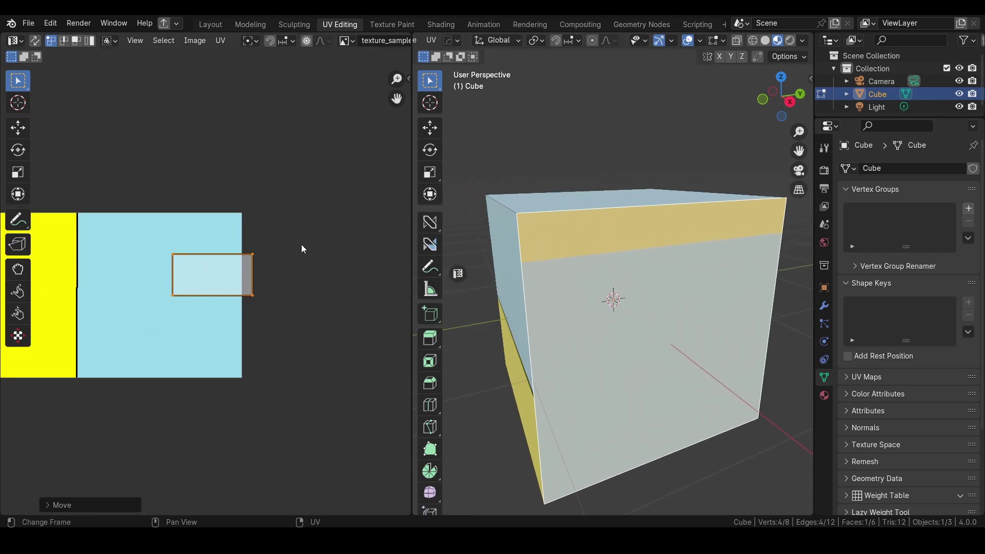
Step: Move the UV island about 0.104 further along X so that more than half of it overhangs the texture's right edge
key(g)
key(x)
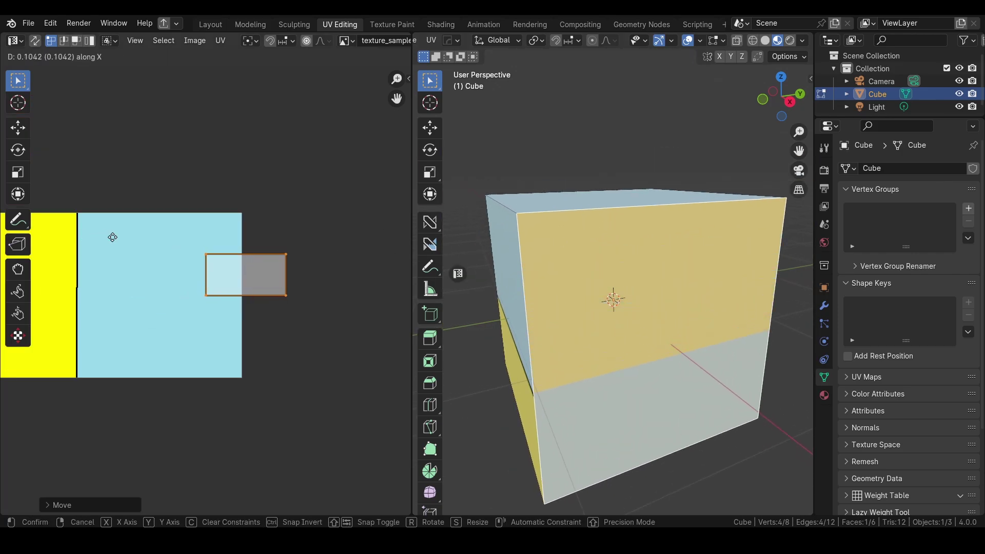
click(263, 267)
scroll(263, 268, down, 2)
click(236, 235)
drag(237, 224, 269, 268)
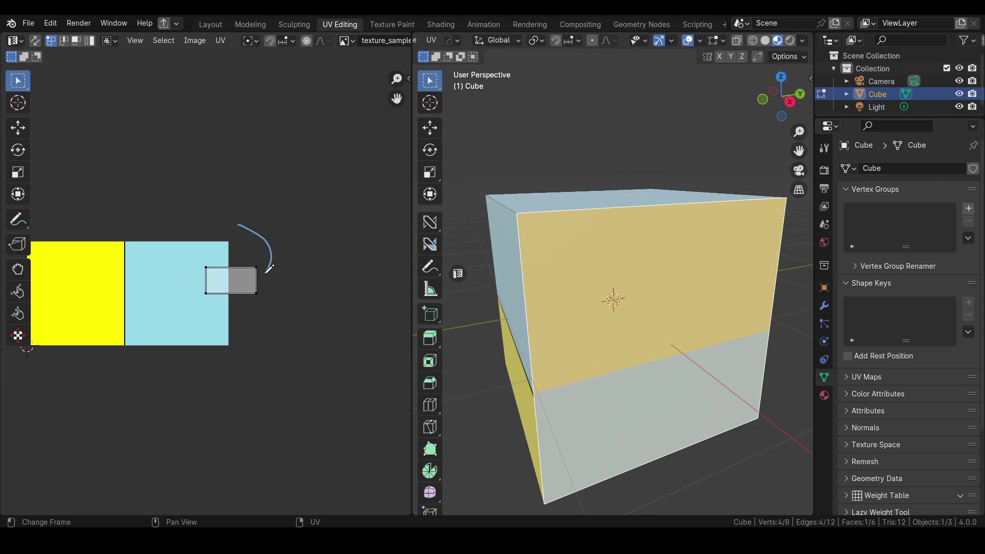
mouse_move(264, 274)
right_down()
mouse_move(278, 257)
mouse_move(229, 210)
right_up()
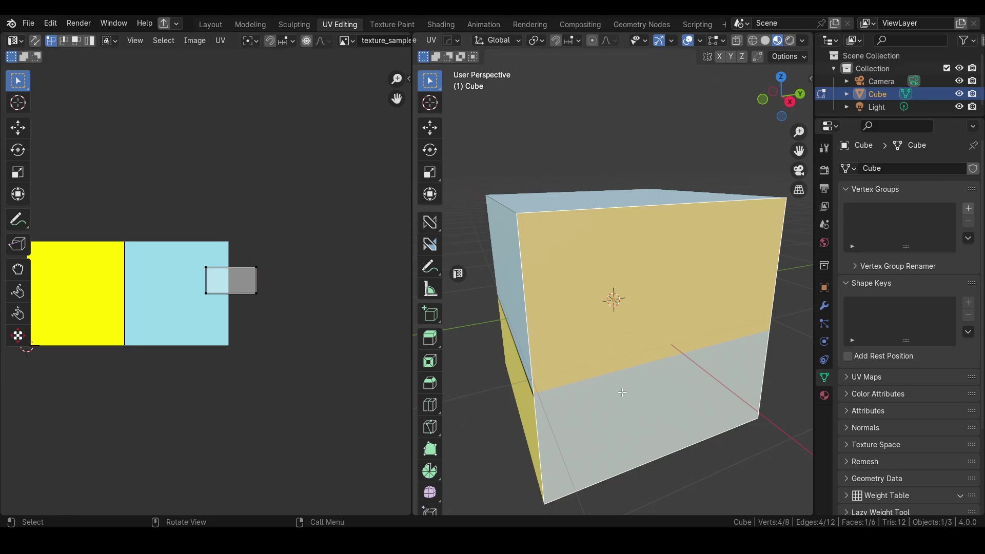
Step: Annotate a curved arrow from the overhanging UV island over the texture to its left yellow edge
middle_drag(265, 274, 343, 284)
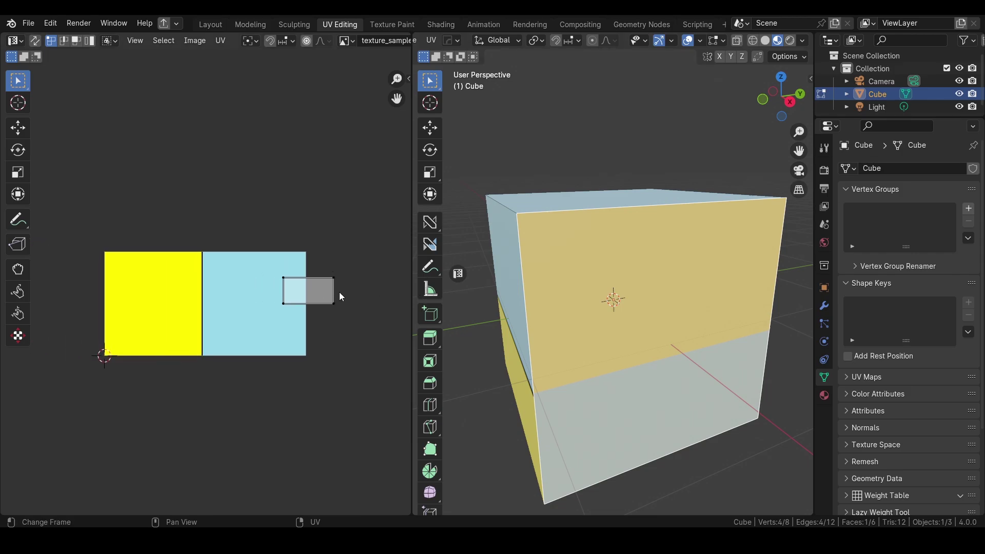
drag(336, 290, 359, 258)
mouse_move(333, 291)
mouse_down()
mouse_move(342, 207)
mouse_move(103, 236)
mouse_move(95, 285)
mouse_move(74, 293)
mouse_up()
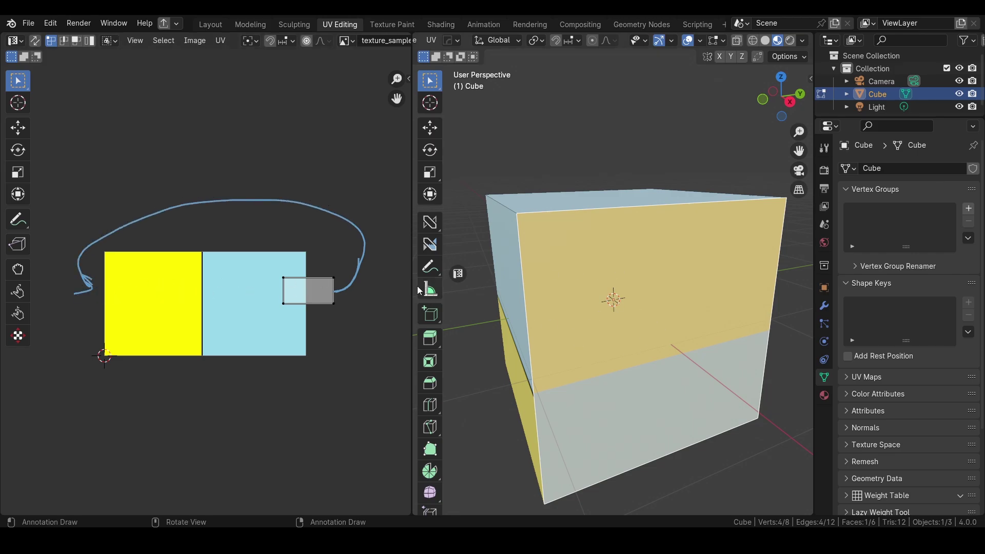
Step: In Photoshop, examine the black padding between the orange grip island and the texture's right edge
scroll(229, 243, down, 3)
scroll(246, 231, up, 3)
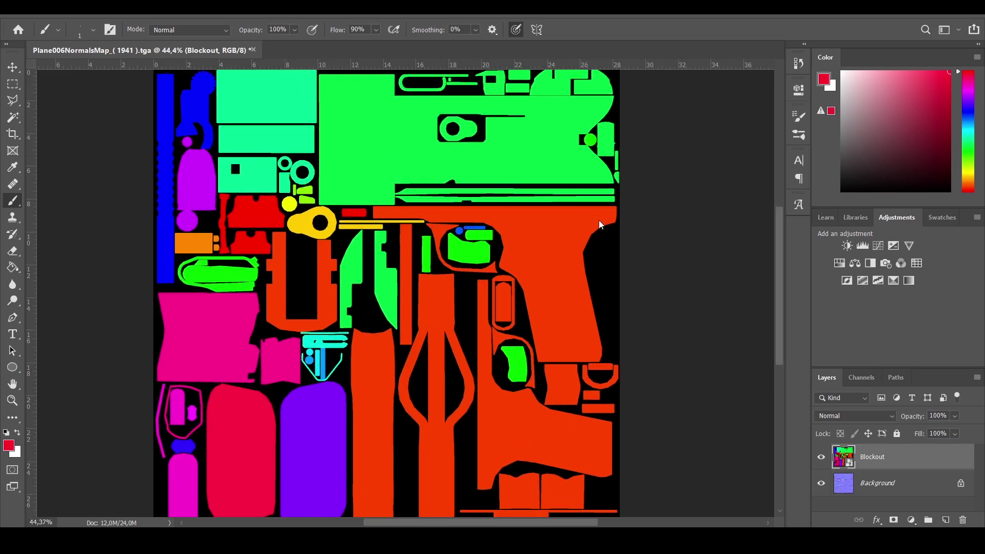
alt+scroll(598, 220, up, 5)
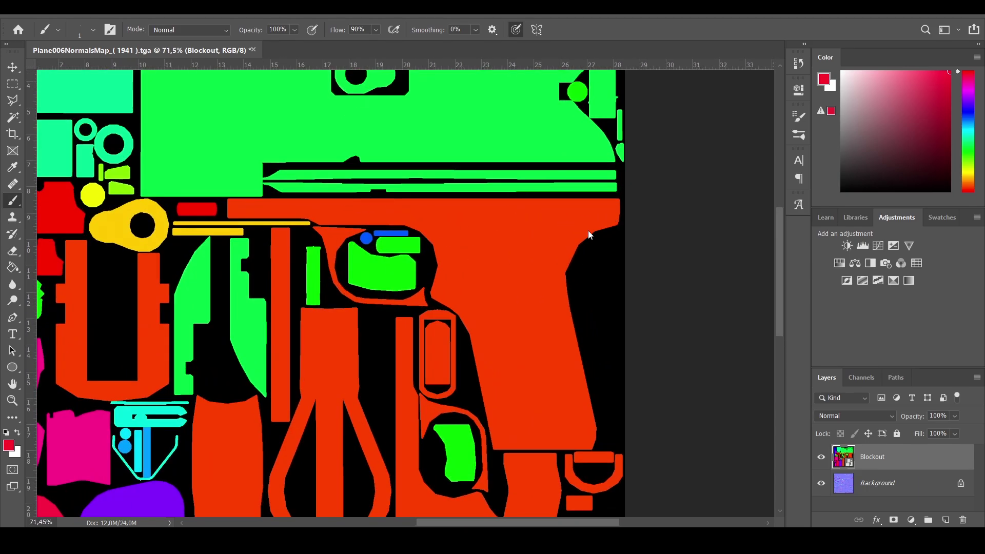
alt+scroll(625, 207, up, 5)
alt+scroll(618, 214, down, 3)
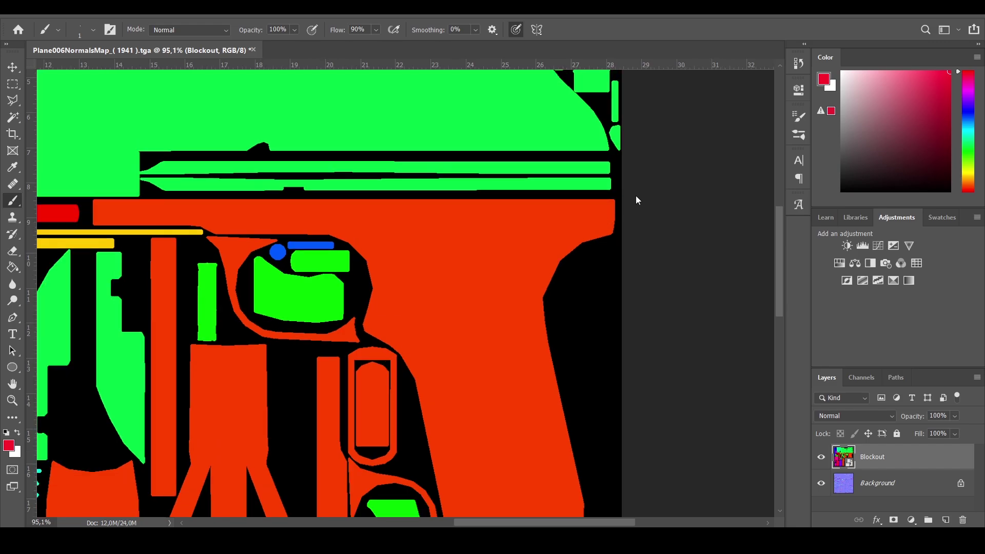
alt+scroll(636, 201, up, 8)
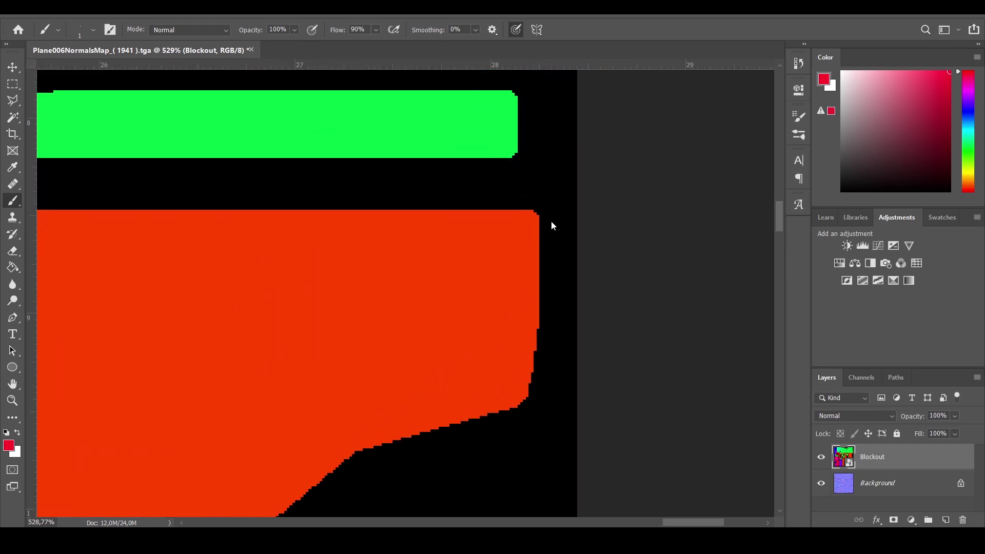
alt+scroll(552, 226, up, 2)
alt+scroll(547, 216, down, 4)
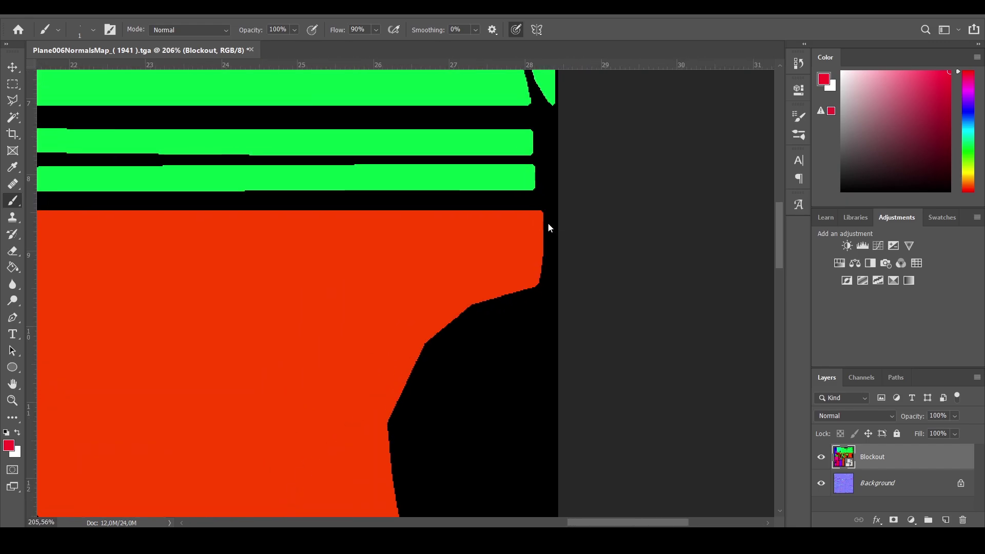
alt+scroll(550, 218, up, 4)
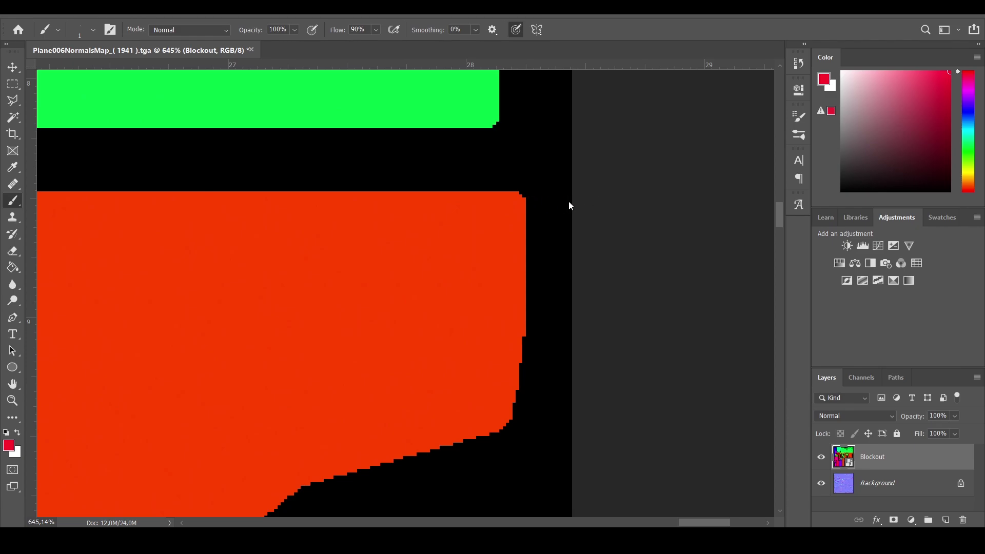
alt+scroll(535, 221, down, 10)
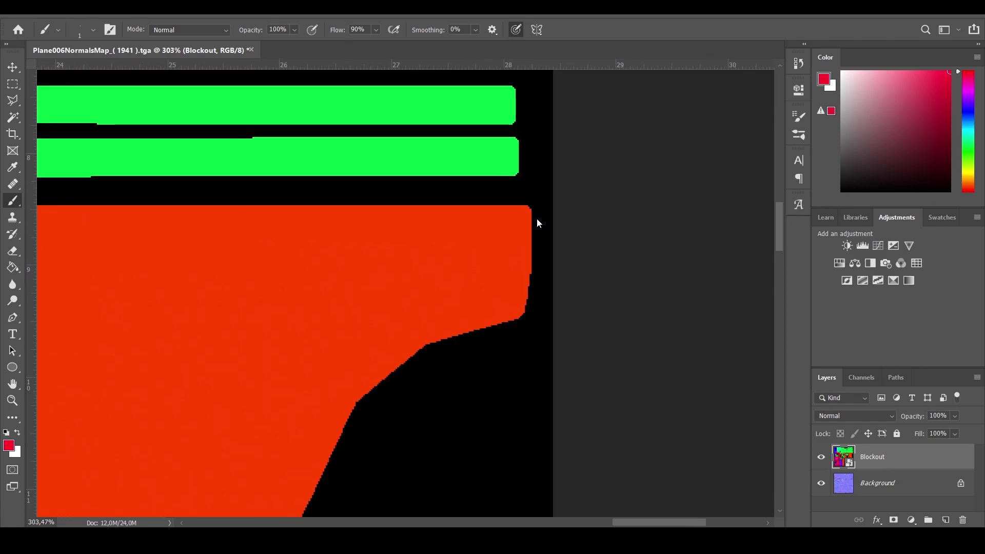
alt+scroll(533, 226, up, 2)
alt+scroll(531, 238, up, 8)
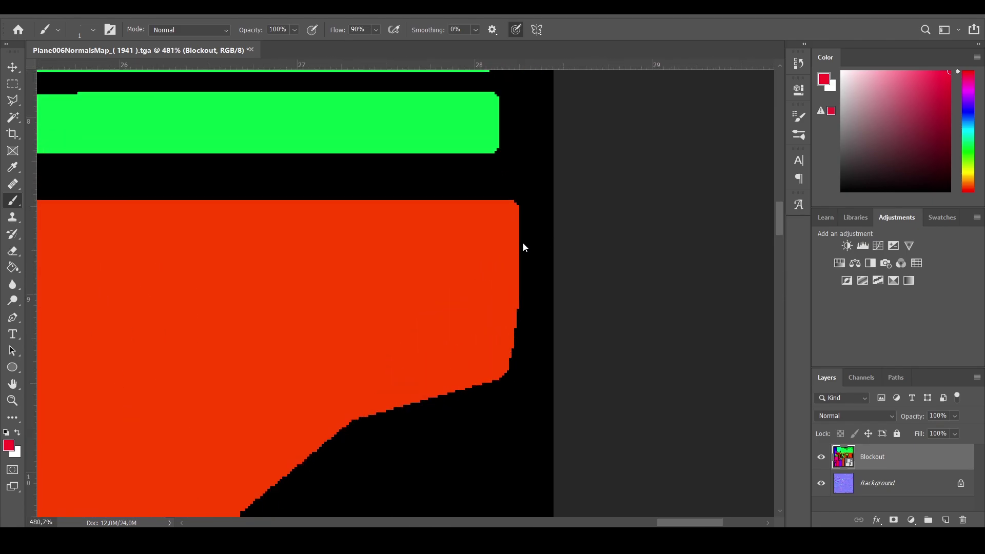
alt+scroll(519, 248, down, 7)
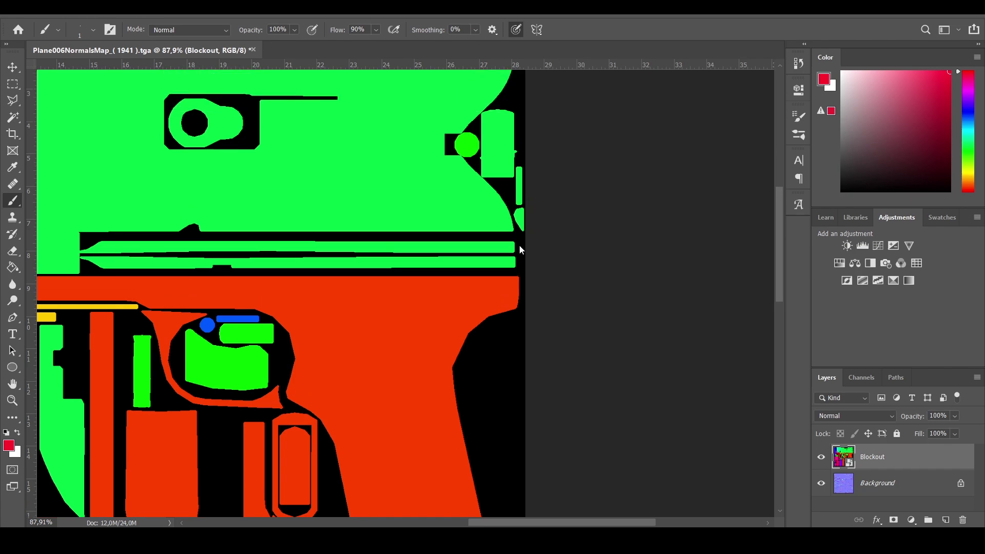
alt+scroll(509, 299, up, 8)
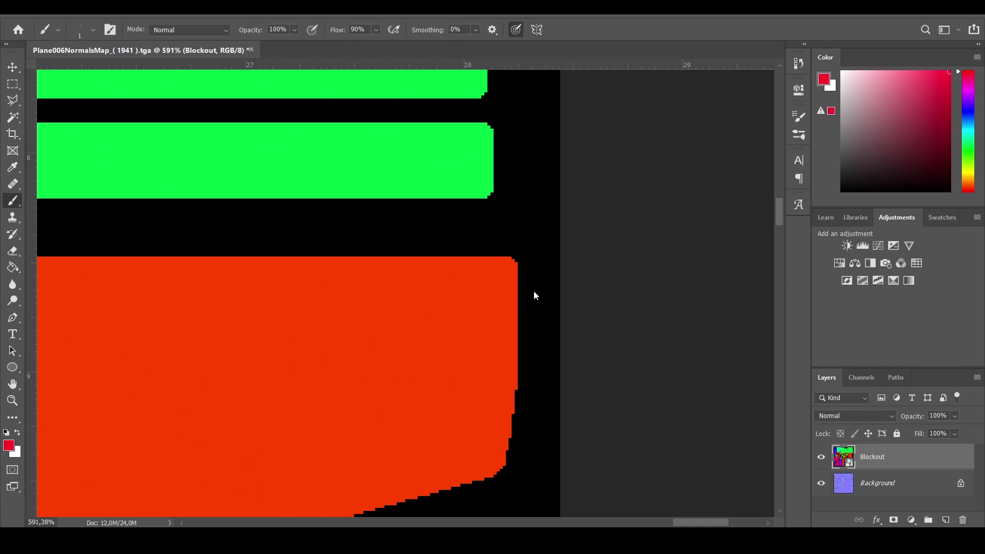
Step: Set the Blockout layer's opacity to 49% and add a new empty layer above it
scroll(488, 292, down, 3)
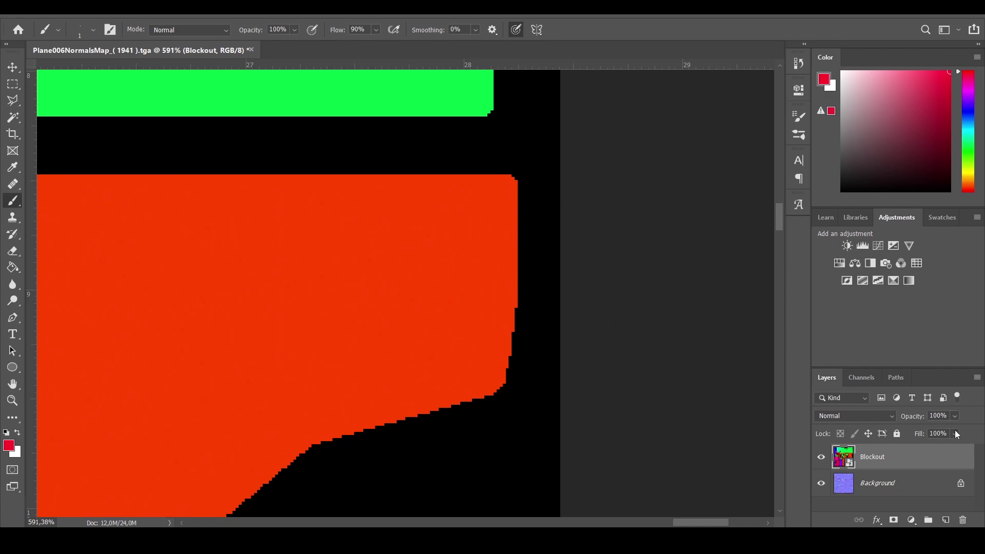
click(955, 416)
drag(969, 430, 939, 431)
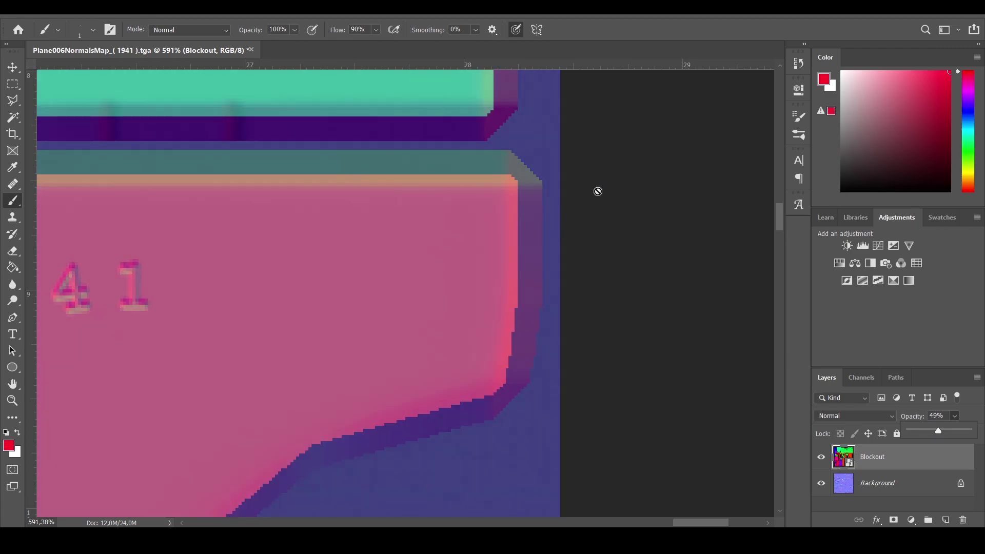
click(944, 520)
alt+scroll(607, 253, up, 2)
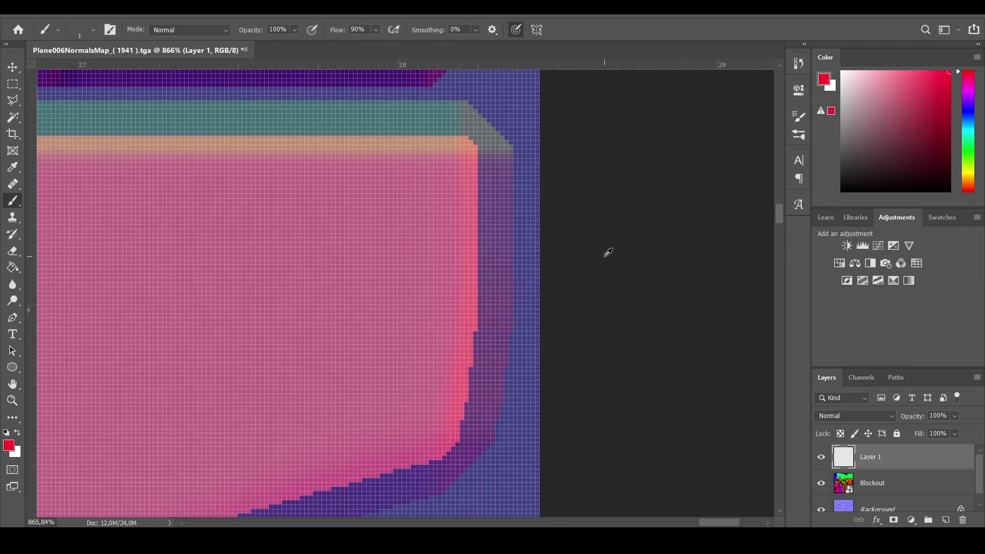
alt+scroll(556, 229, down, 1)
alt+scroll(489, 131, up, 1)
alt+scroll(489, 131, up, 1)
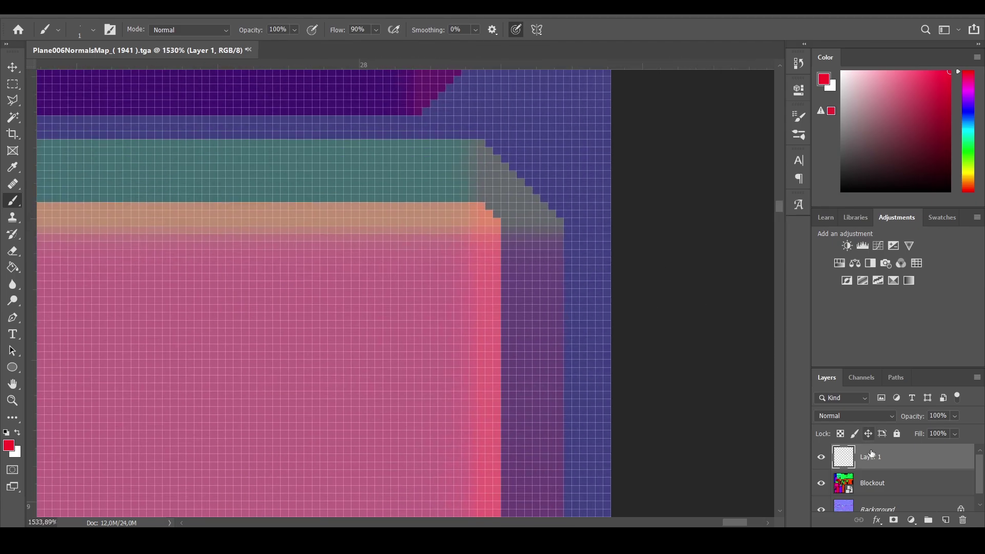
click(877, 483)
click(652, 268)
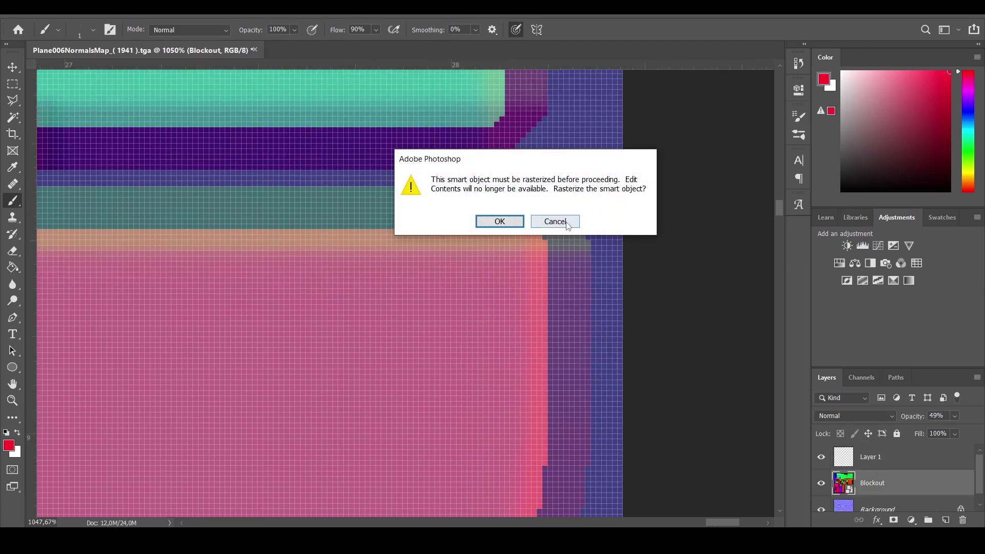
key(Escape)
alt+scroll(653, 251, down, 3)
Step: Set the Blockout layer's opacity to 0% to expose the normal map underneath
key(m)
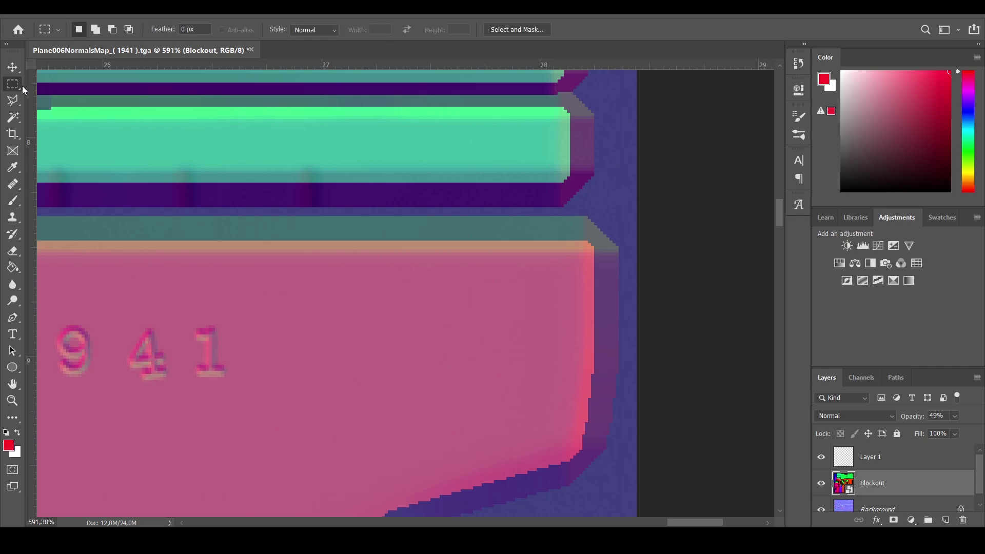
alt+scroll(632, 252, up, 1)
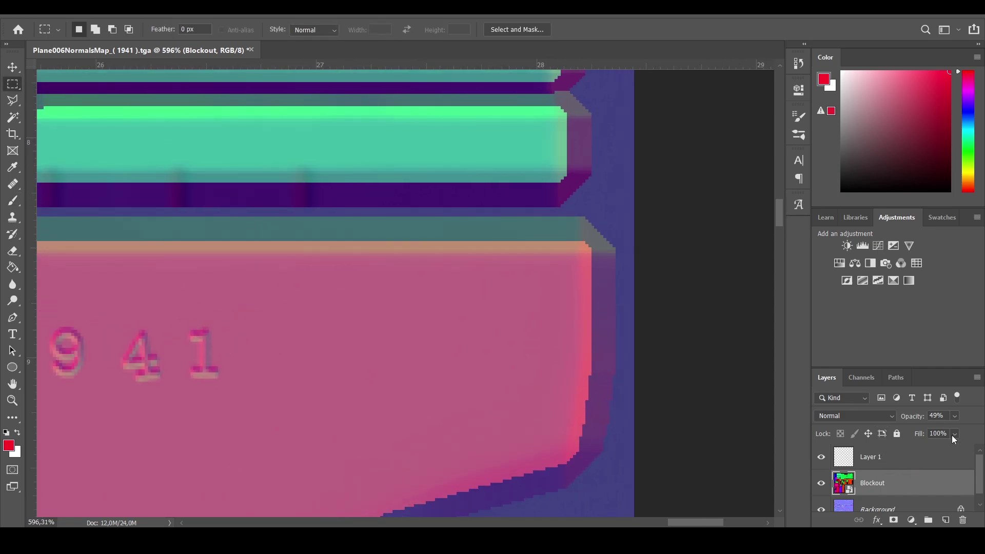
click(954, 415)
drag(947, 434, 905, 433)
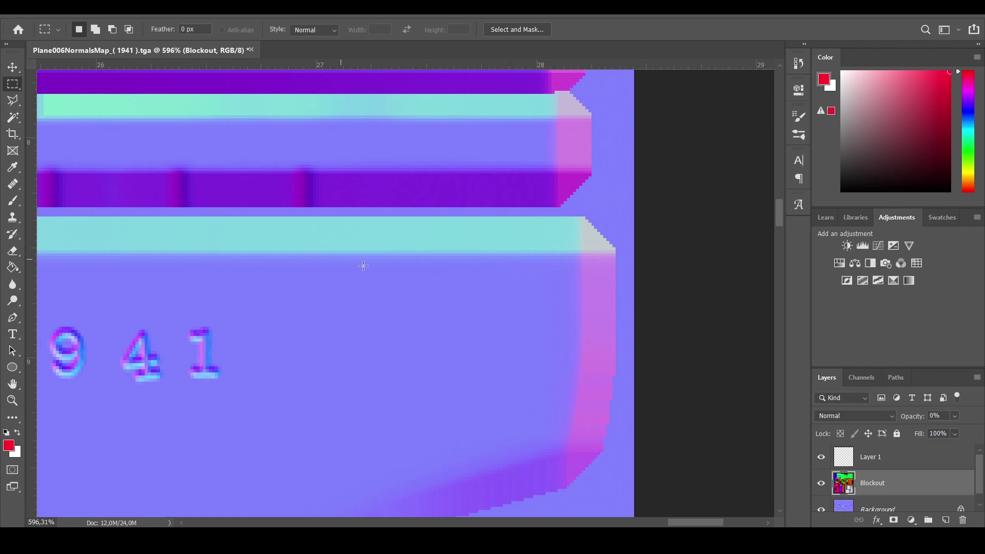
Step: Set the Blockout layer's opacity to 50% to overlay it on the normal map
click(913, 459)
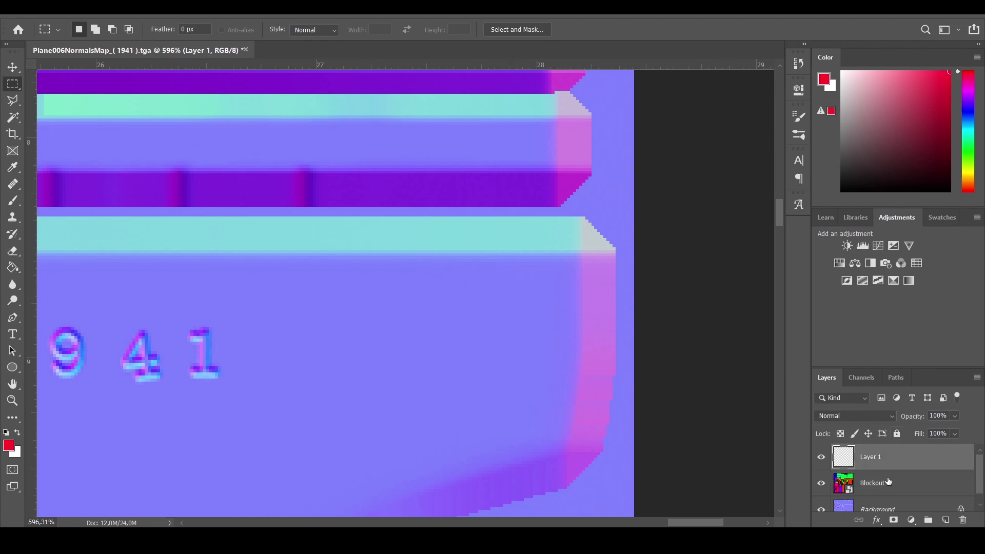
click(890, 482)
click(954, 416)
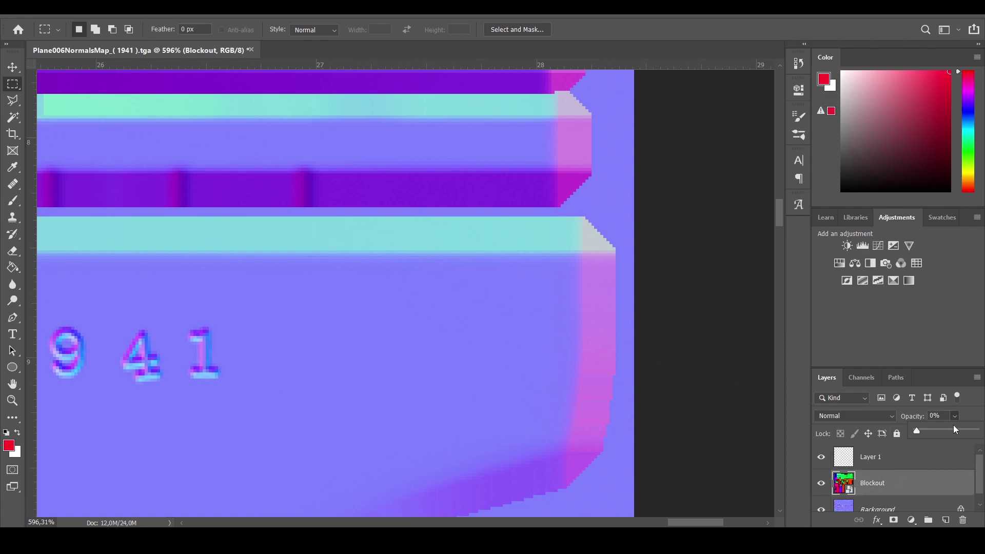
mouse_move(923, 434)
mouse_down()
mouse_move(979, 435)
mouse_move(943, 433)
mouse_up()
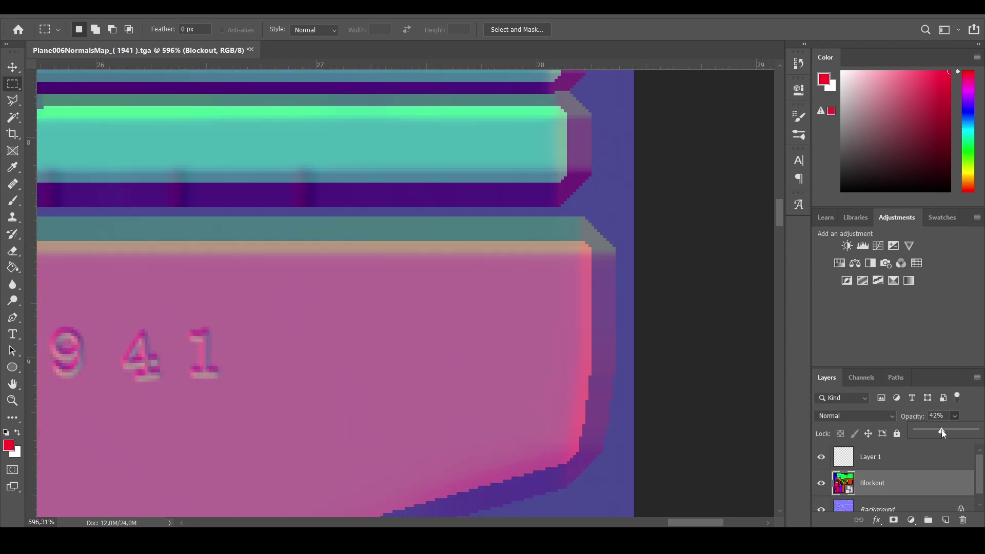
Step: On Layer 1, paint a closed red outline with a size 4 brush around the padding along the orange island's upper and right edges
click(922, 461)
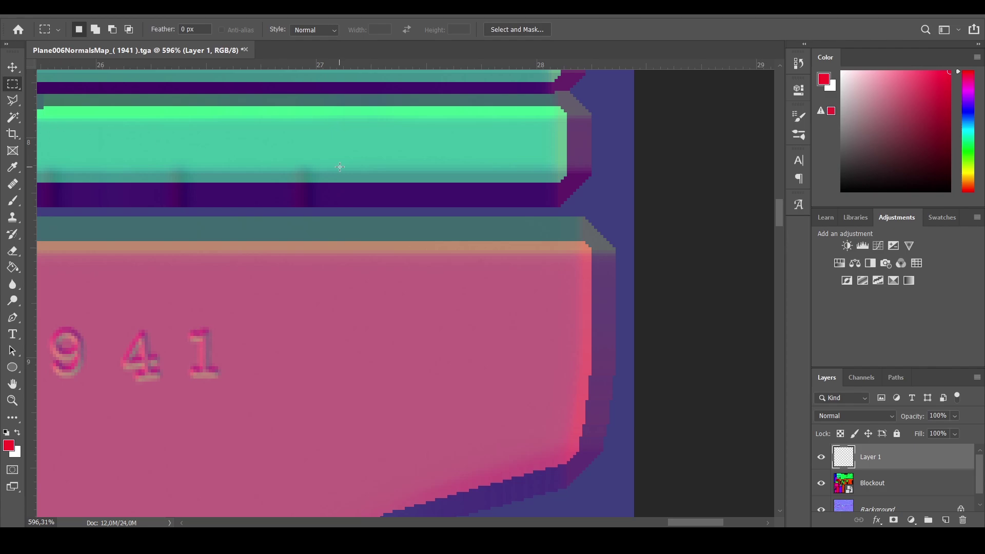
key(b)
drag(591, 245, 514, 237)
key(ctrl+z)
mouse_move(580, 241)
alt+right_down()
mouse_move(609, 237)
mouse_move(616, 402)
alt+right_up()
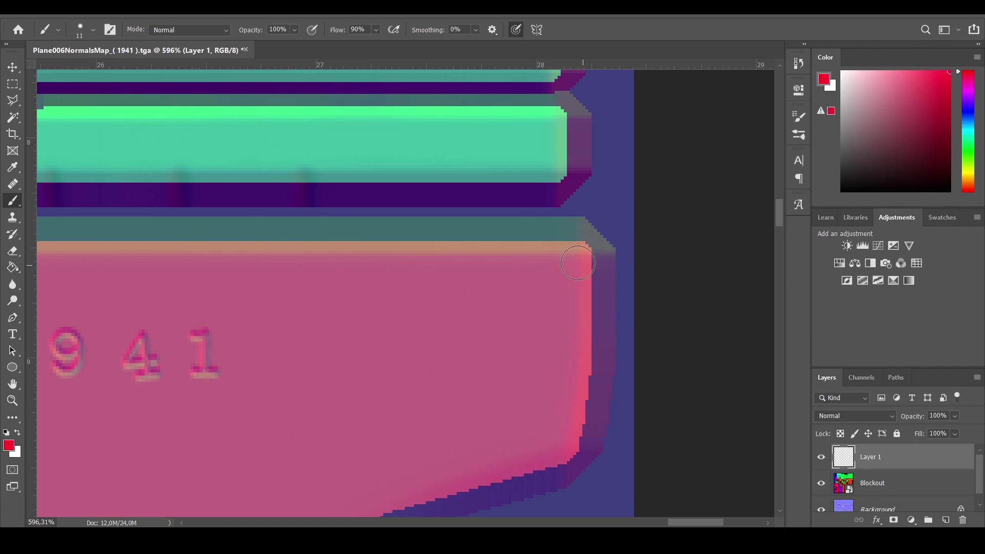
alt+right_drag(583, 238, 586, 242)
mouse_move(584, 240)
mouse_down()
mouse_move(279, 234)
mouse_move(259, 215)
mouse_move(611, 211)
mouse_move(629, 227)
mouse_move(628, 408)
mouse_move(595, 470)
mouse_move(581, 465)
mouse_move(594, 338)
mouse_move(583, 236)
mouse_up()
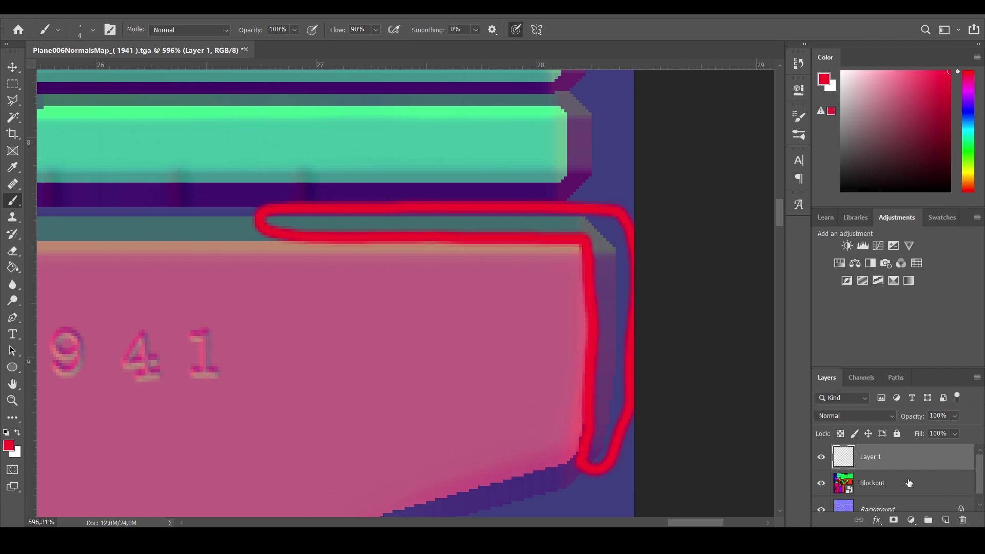
Step: Set the Blockout layer's opacity to 100% and inspect the outlined padding at the orange island's corner
click(909, 483)
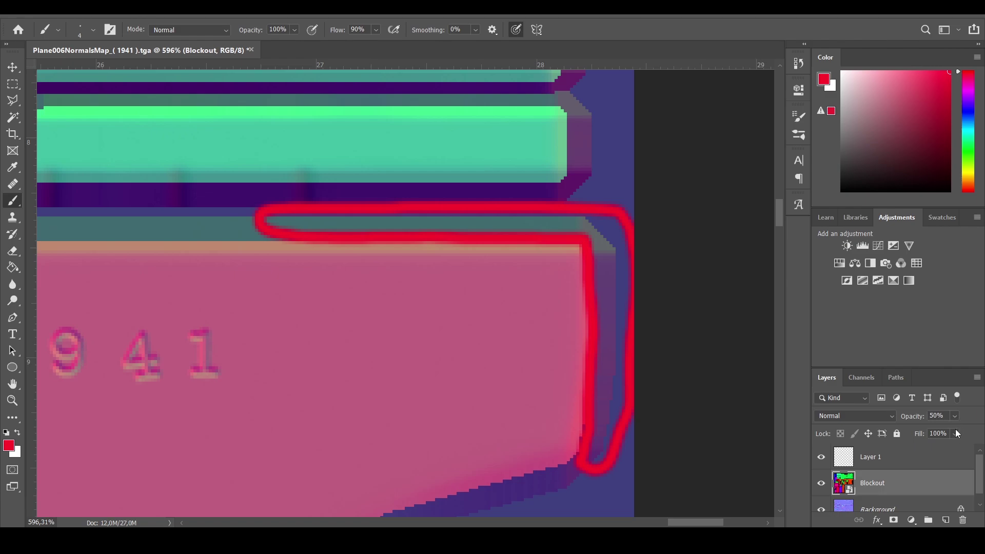
drag(955, 416, 975, 434)
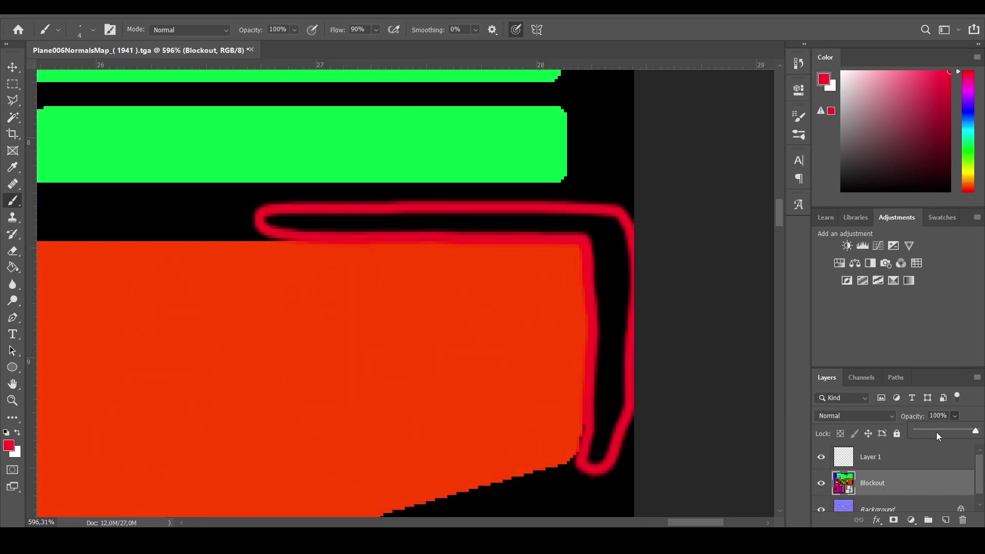
mouse_move(979, 436)
mouse_down()
mouse_move(931, 432)
mouse_move(977, 431)
mouse_up()
alt+scroll(548, 279, down, 2)
alt+scroll(617, 246, up, 3)
alt+scroll(617, 246, up, 2)
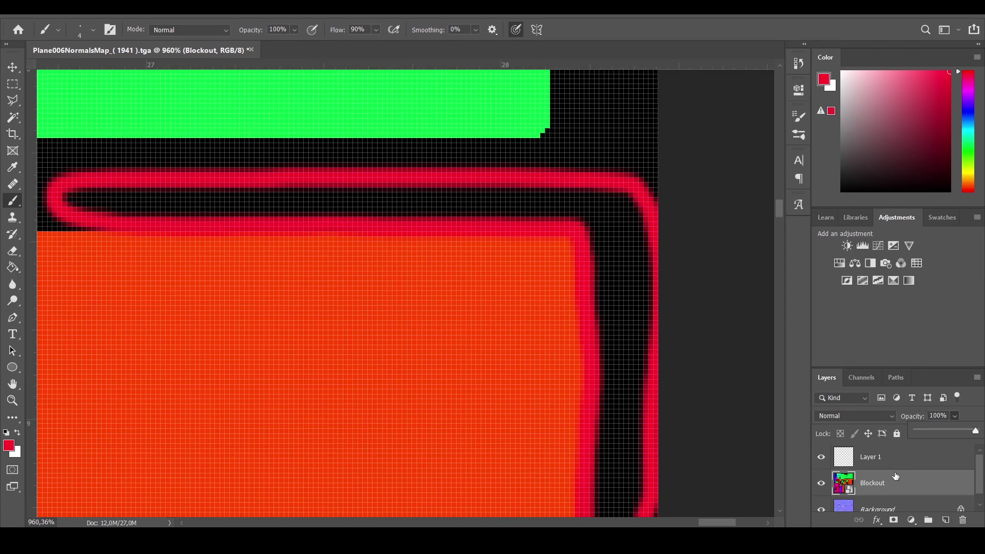
Step: Hide Layer 1 and inspect the padding around the blue strip at the texture's upper-left corner
click(907, 454)
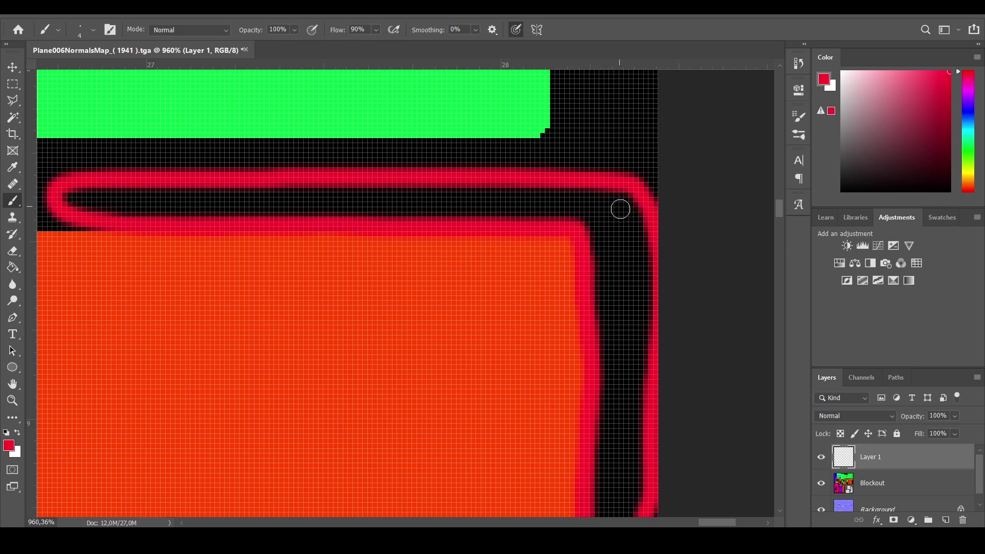
click(821, 457)
alt+scroll(465, 271, down, 15)
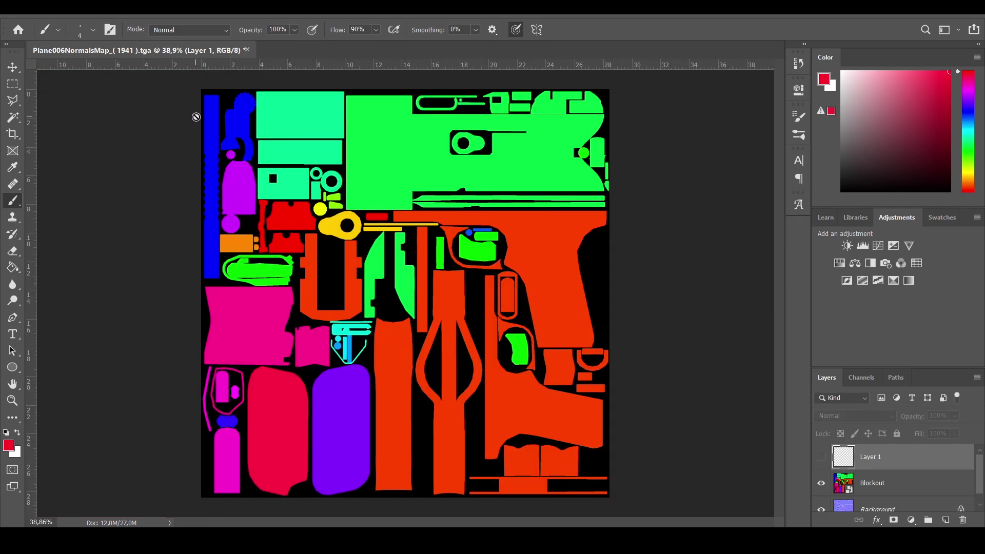
alt+scroll(194, 102, up, 7)
alt+scroll(222, 98, up, 12)
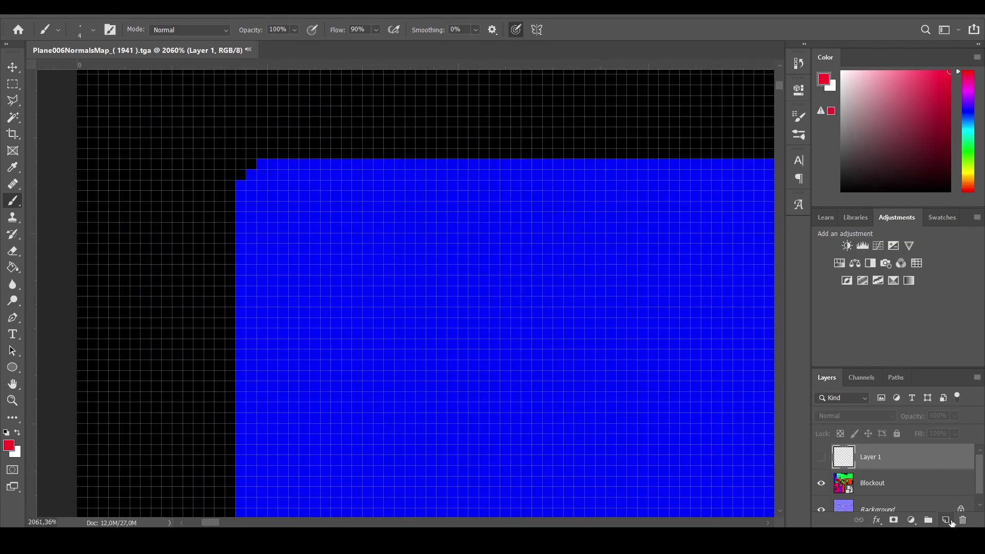
Step: Create a new layer and, with a size 1 brush, paint a horizontal red line from the texture's left edge to the blue strip
click(946, 519)
alt+scroll(85, 252, up, 1)
mouse_move(140, 226)
alt+right_down()
mouse_move(81, 259)
mouse_move(88, 224)
alt+right_up()
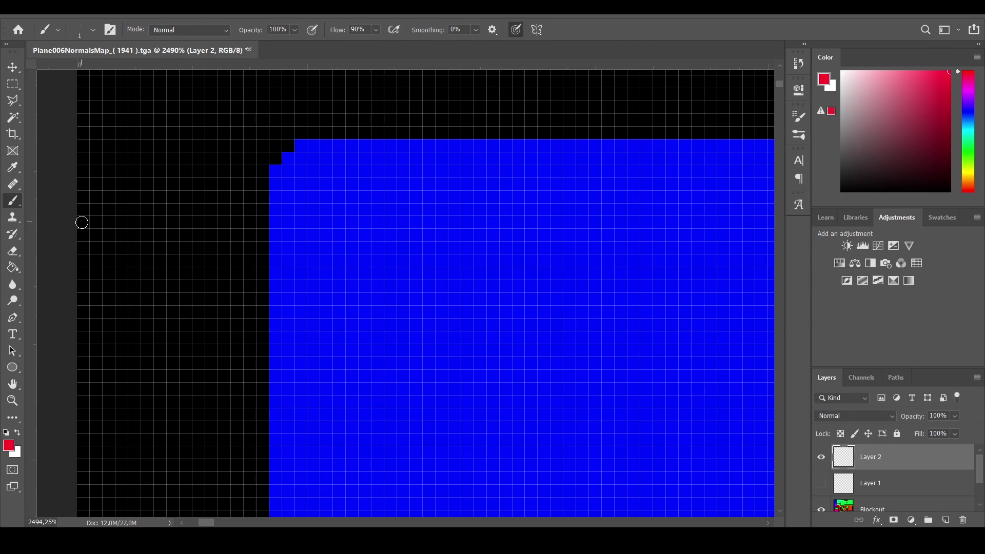
drag(82, 222, 269, 220)
Step: Examine the red padding line beside the blue strip, both at pixel level and in the context of the surrounding islands
alt+scroll(206, 183, down, 3)
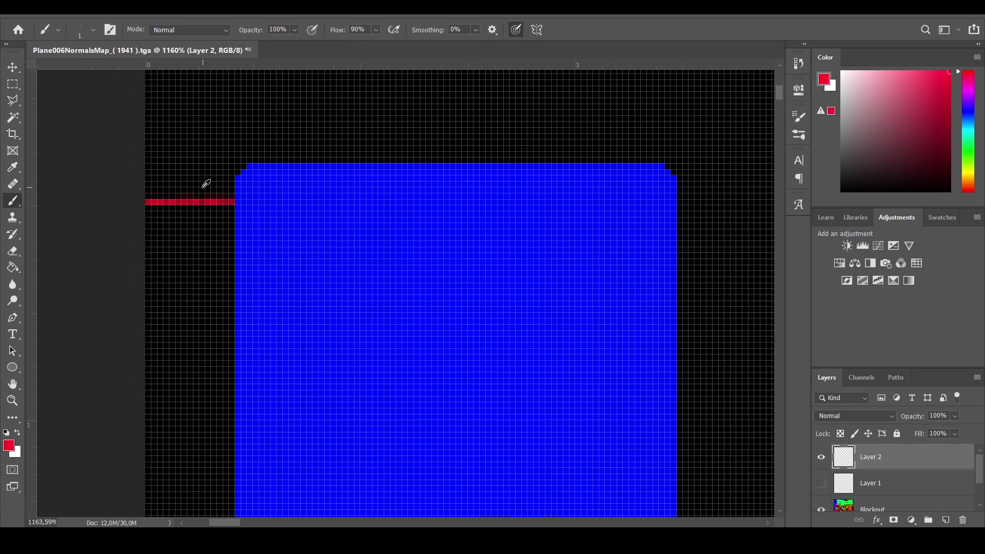
alt+scroll(206, 184, down, 2)
alt+scroll(172, 188, down, 1)
alt+scroll(209, 205, up, 1)
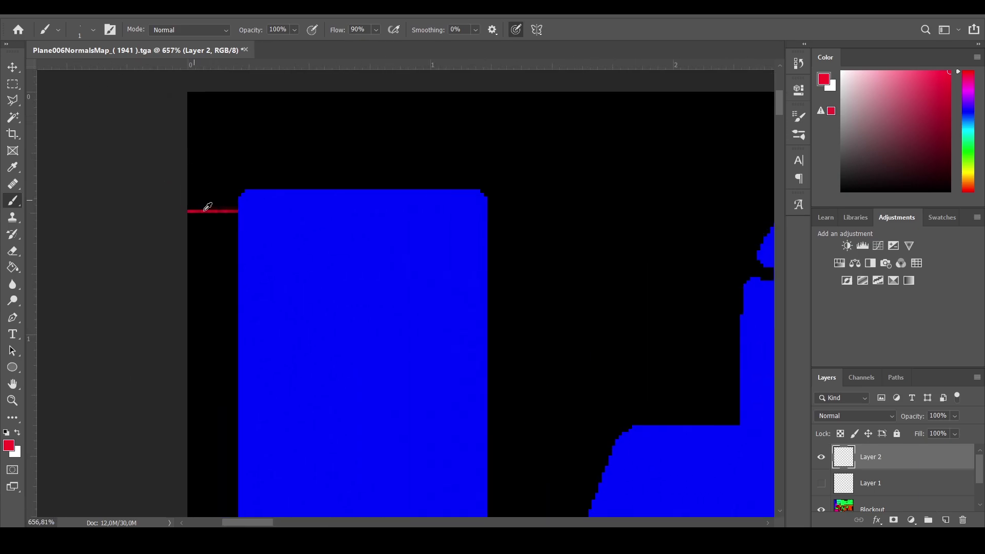
alt+scroll(205, 193, down, 1)
alt+scroll(205, 199, up, 2)
alt+scroll(210, 241, up, 2)
alt+scroll(220, 286, down, 1)
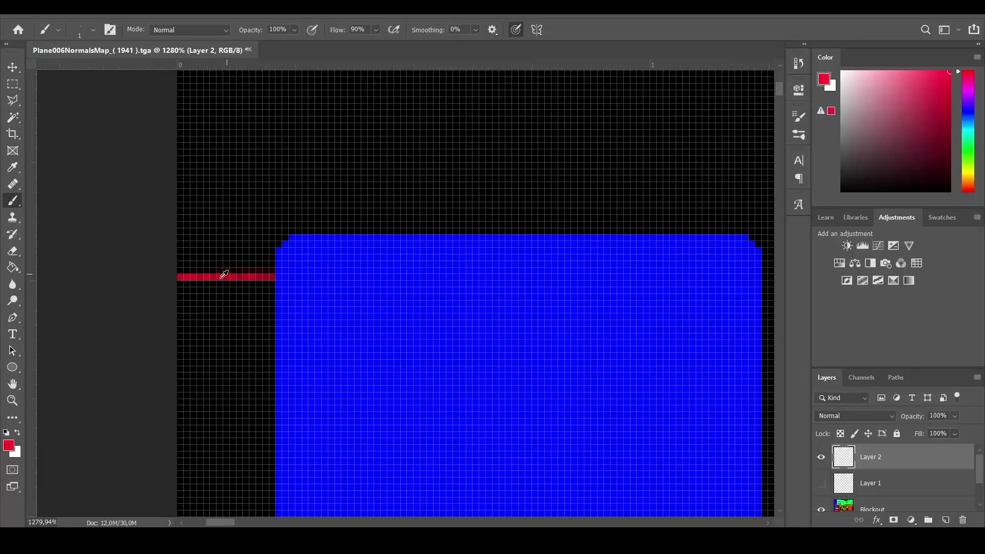
alt+scroll(219, 274, up, 3)
scroll(261, 271, down, 1)
scroll(254, 266, up, 2)
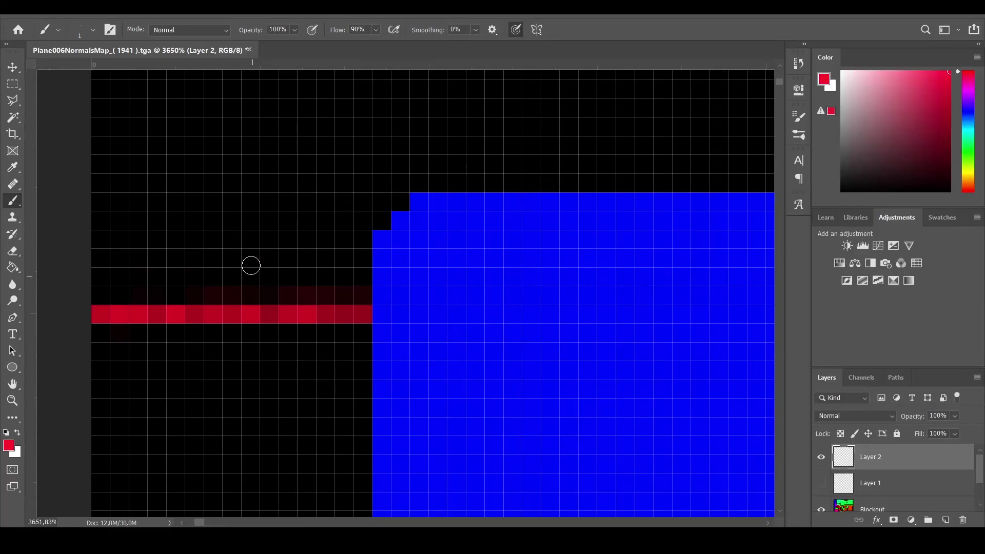
scroll(226, 287, down, 1)
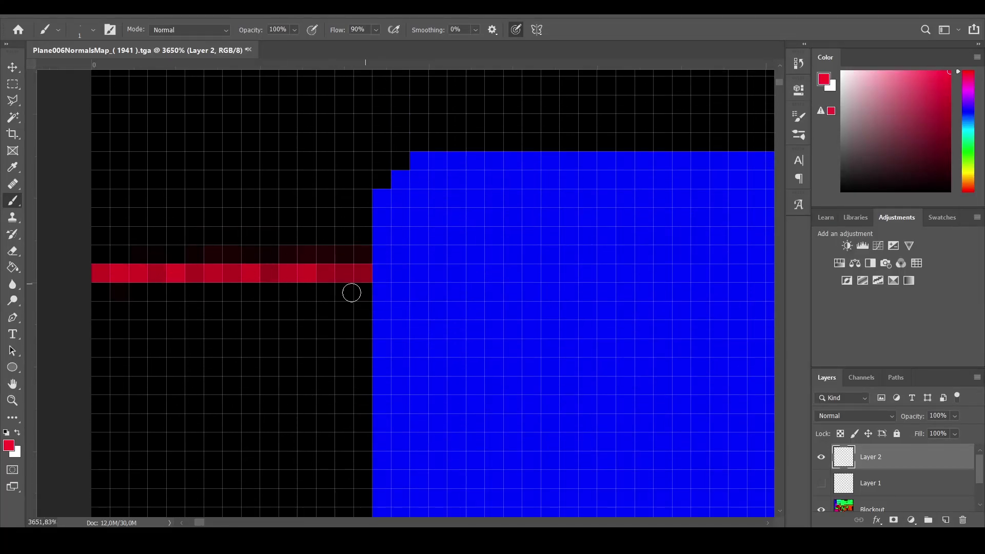
scroll(281, 301, down, 2)
alt+scroll(273, 306, down, 5)
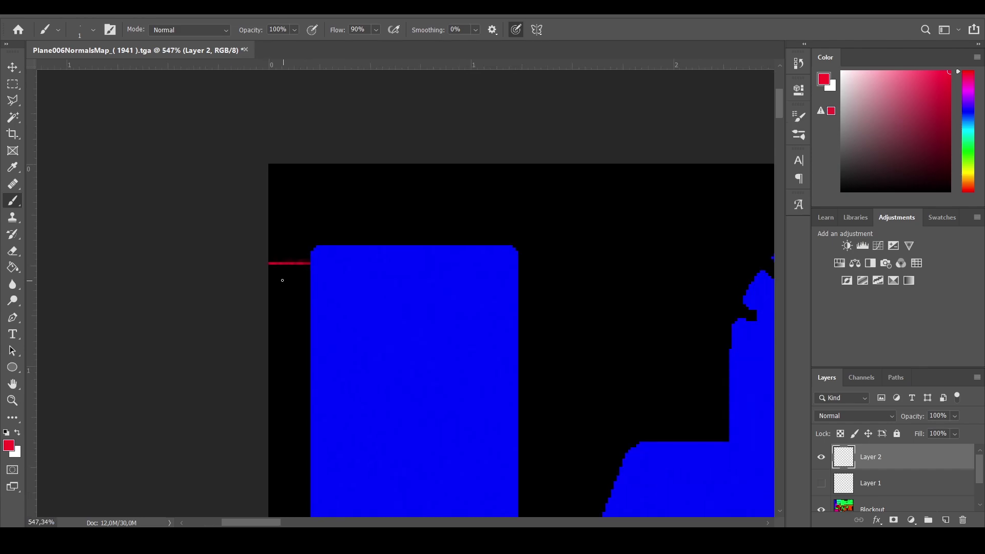
alt+scroll(387, 264, down, 5)
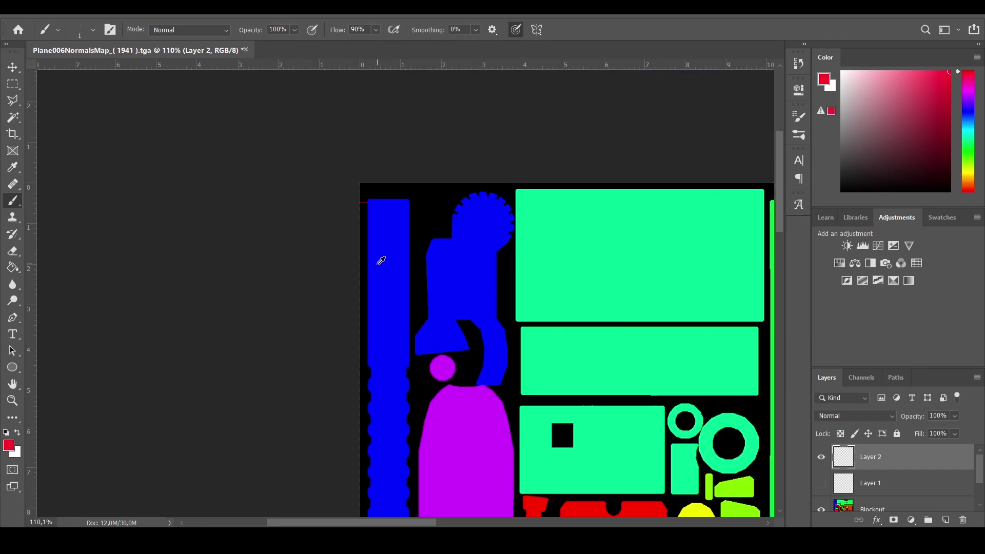
Step: Paint a horizontal red line across the padding between the texture's left edge and the large pink island's lower part
scroll(387, 257, down, 5)
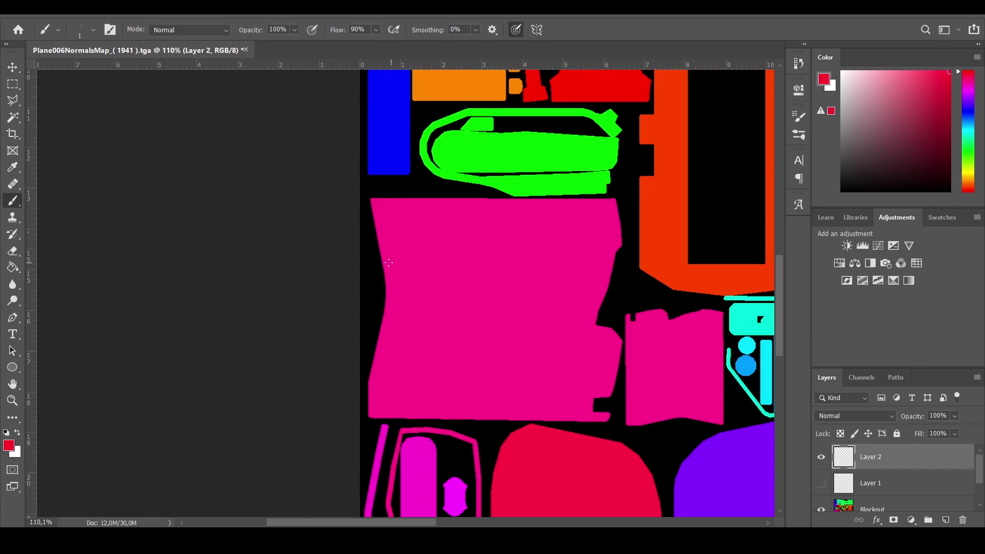
alt+scroll(369, 386, up, 5)
alt+scroll(333, 332, up, 2)
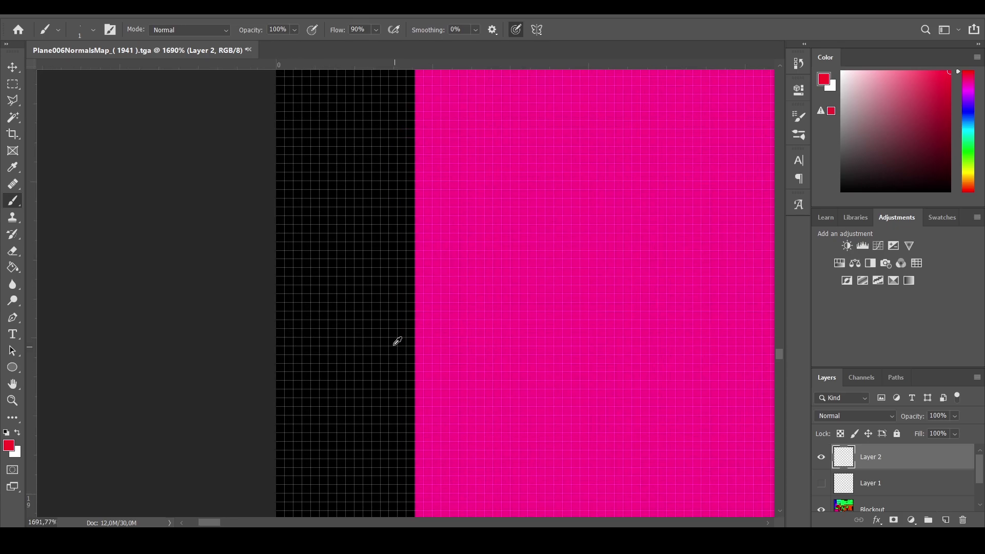
alt+scroll(283, 311, up, 1)
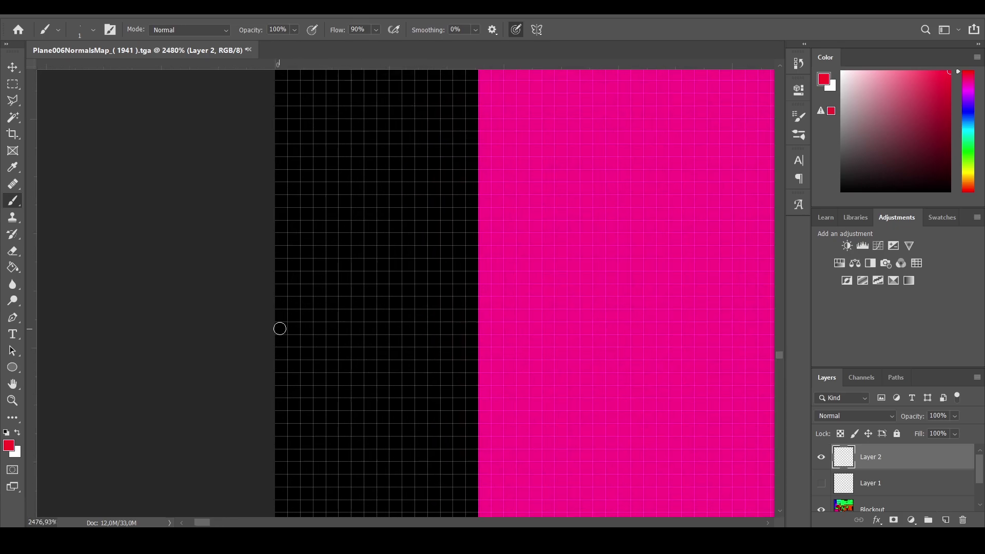
drag(279, 327, 474, 327)
Step: Paint a horizontal red line across the padding between the narrow curved magenta strip and the texture's left edge
alt+scroll(426, 251, down, 10)
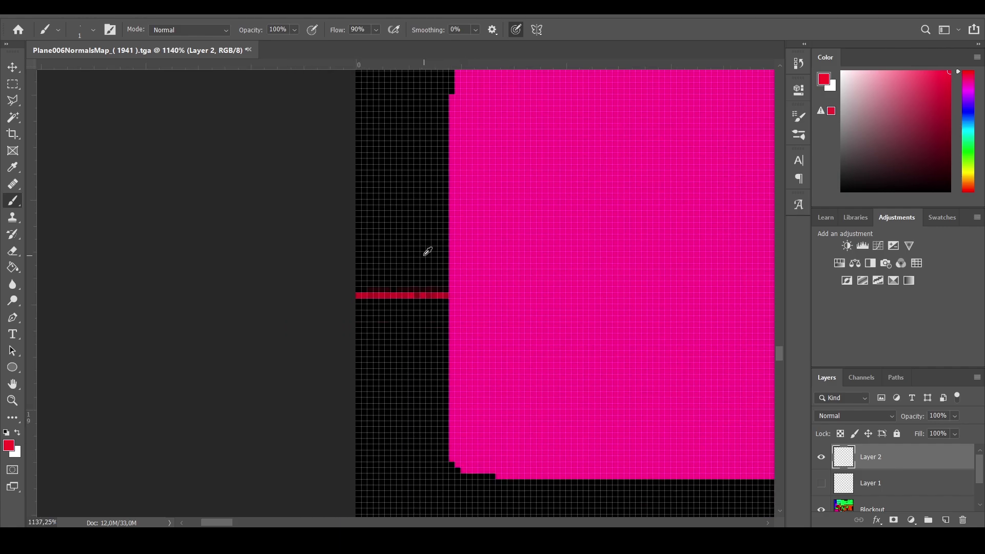
scroll(415, 259, down, 5)
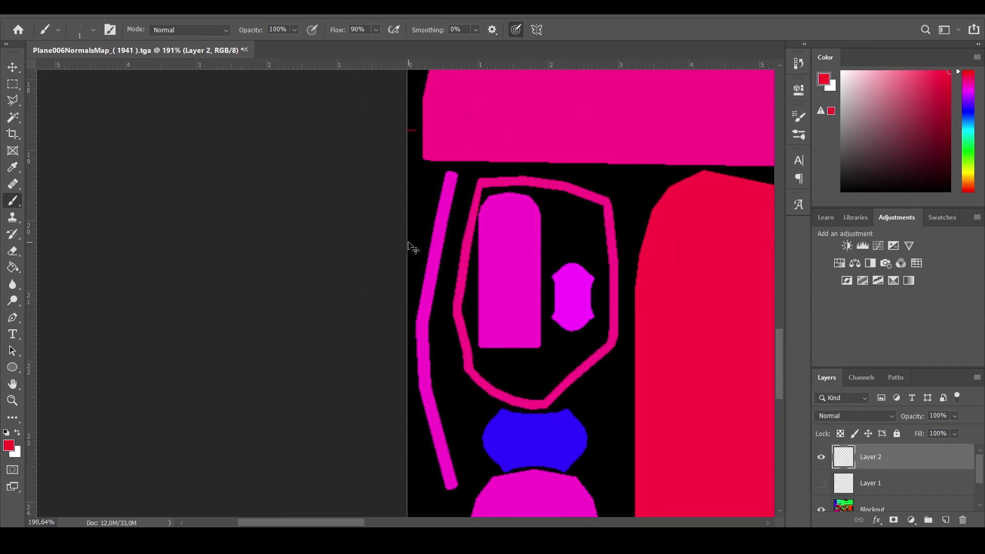
alt+scroll(384, 337, up, 15)
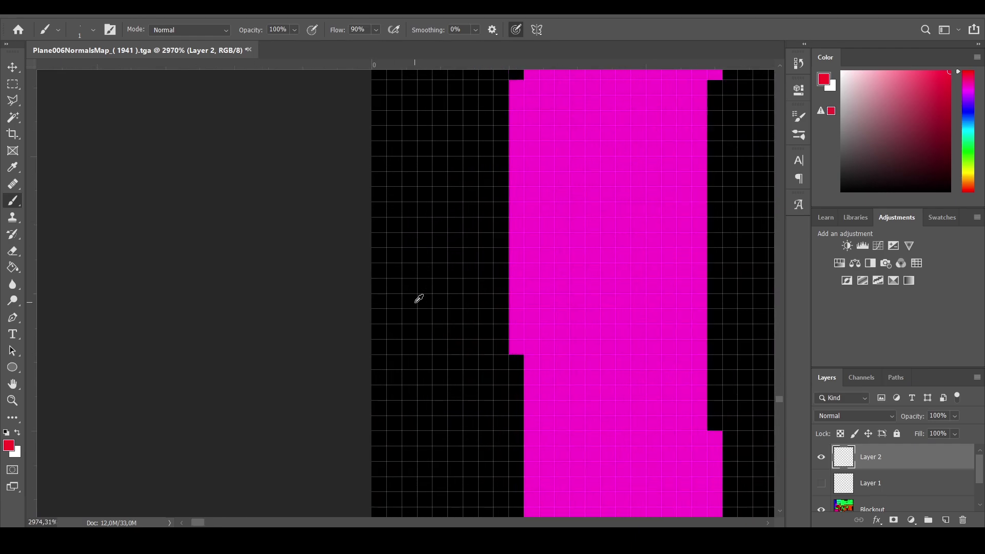
alt+scroll(470, 262, up, 3)
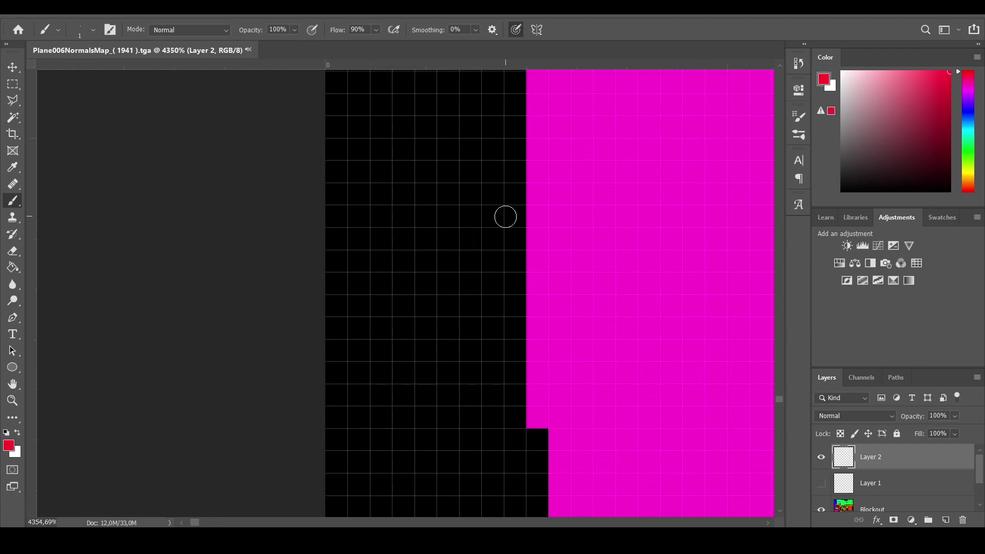
mouse_move(506, 216)
mouse_down()
mouse_move(330, 214)
mouse_move(374, 218)
mouse_up()
Step: Examine the spacing of the UV islands from the borders across the whole texture
alt+scroll(374, 218, down, 15)
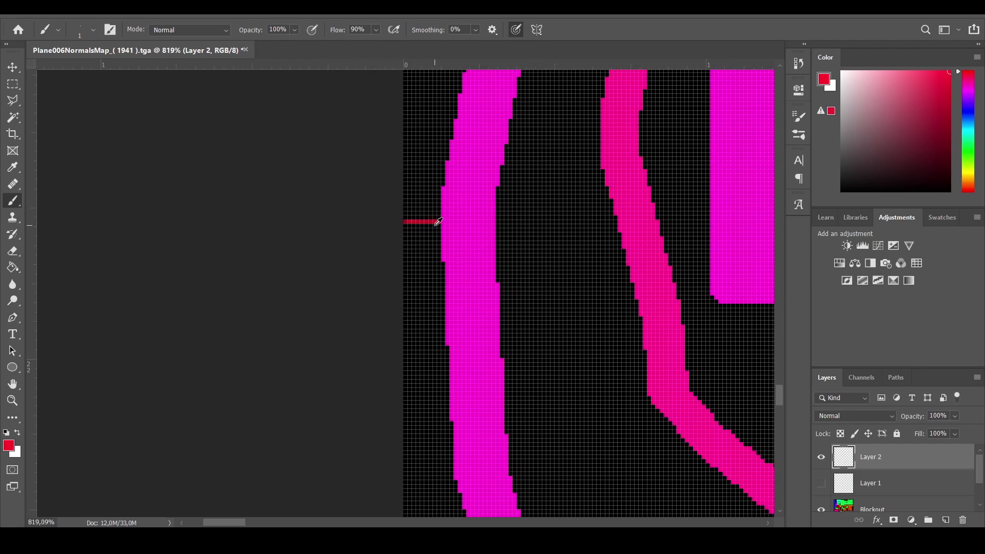
alt+scroll(439, 222, down, 1)
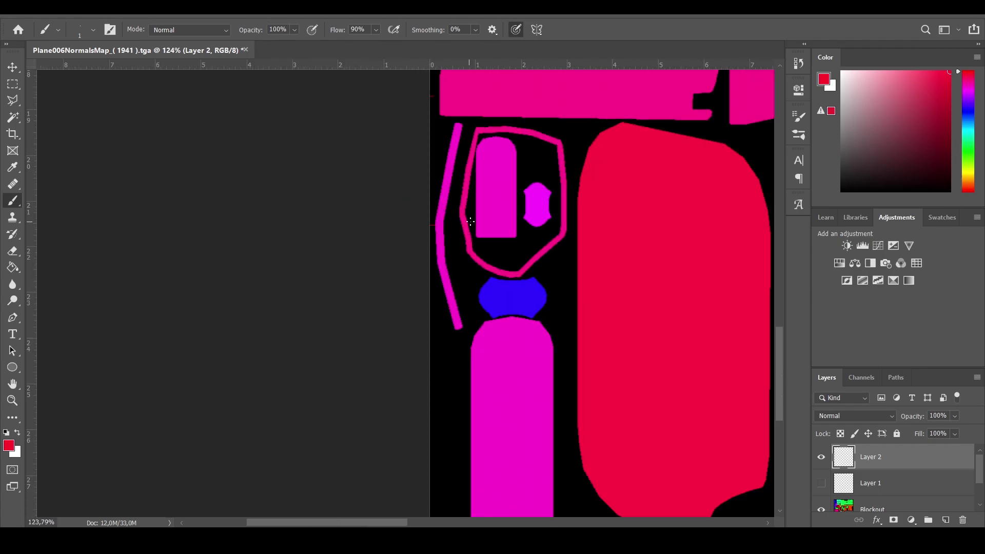
alt+scroll(541, 227, down, 3)
scroll(563, 444, up, 3)
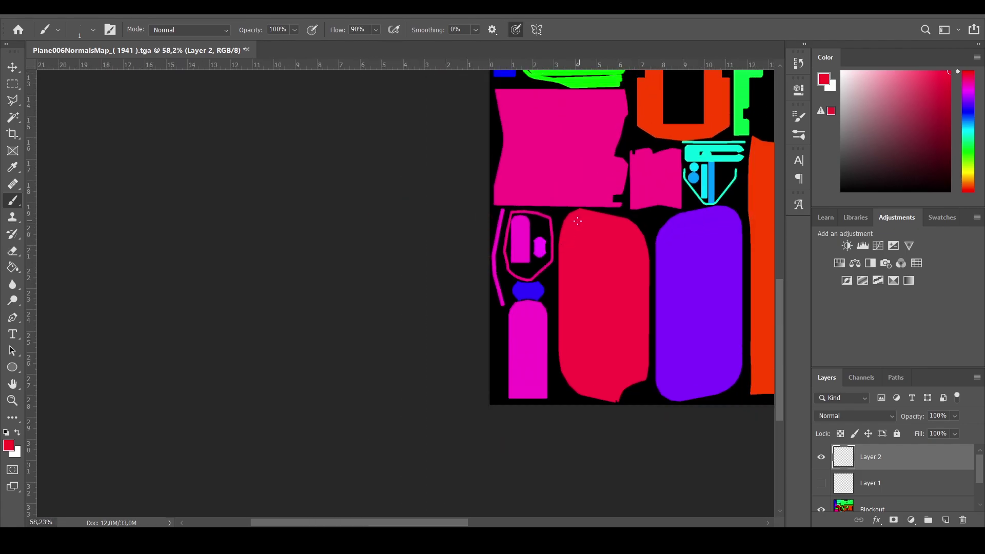
drag(436, 524, 509, 524)
alt+scroll(558, 263, down, 2)
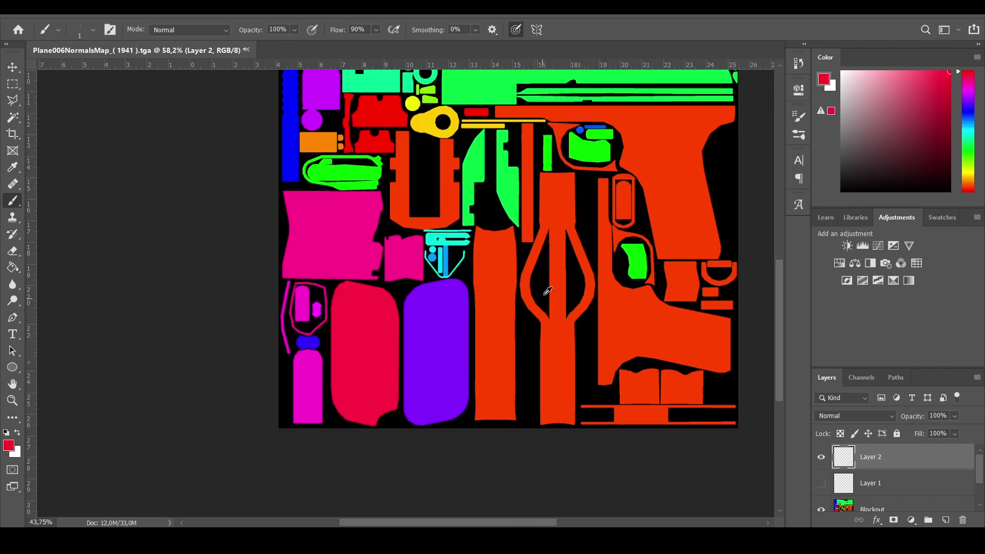
scroll(557, 263, up, 2)
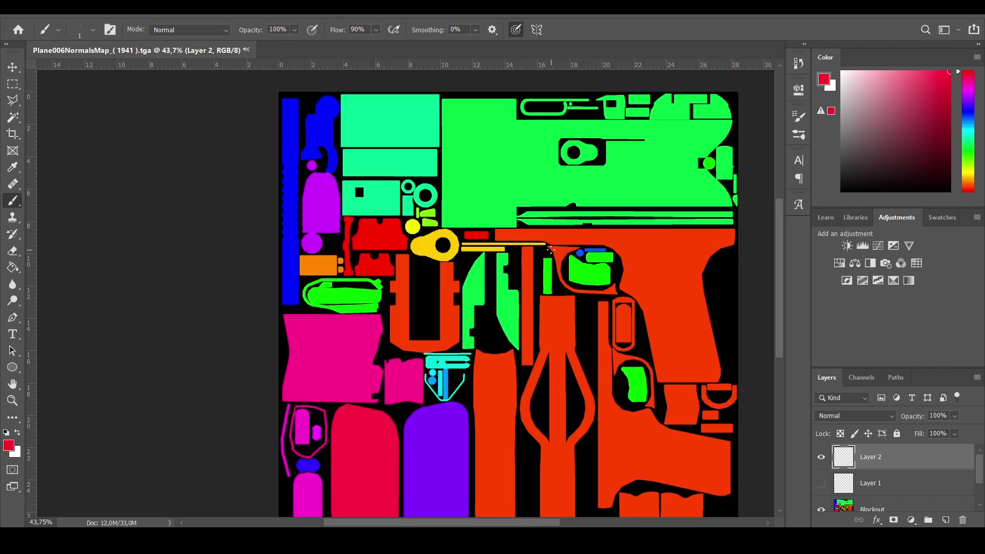
scroll(550, 250, down, 5)
scroll(385, 332, up, 2)
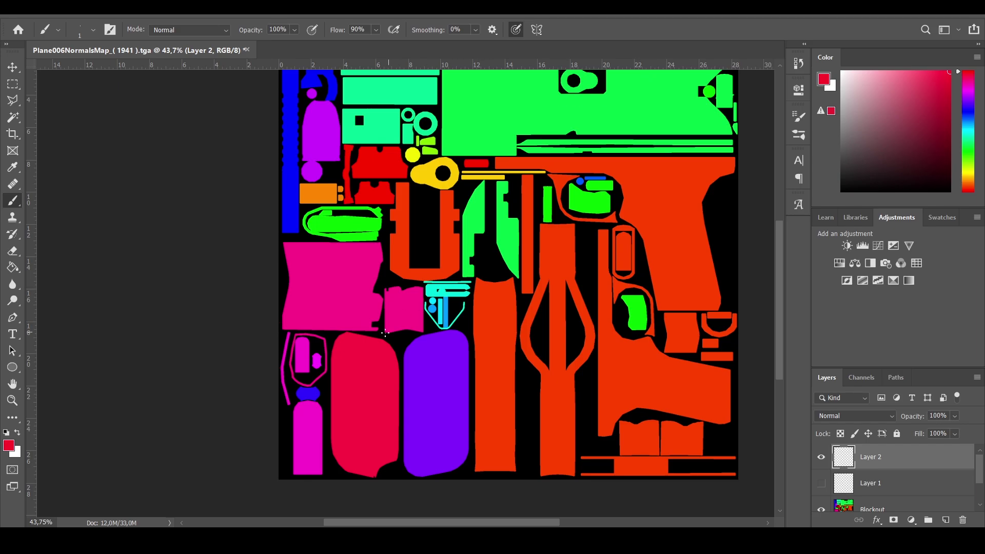
scroll(432, 314, down, 3)
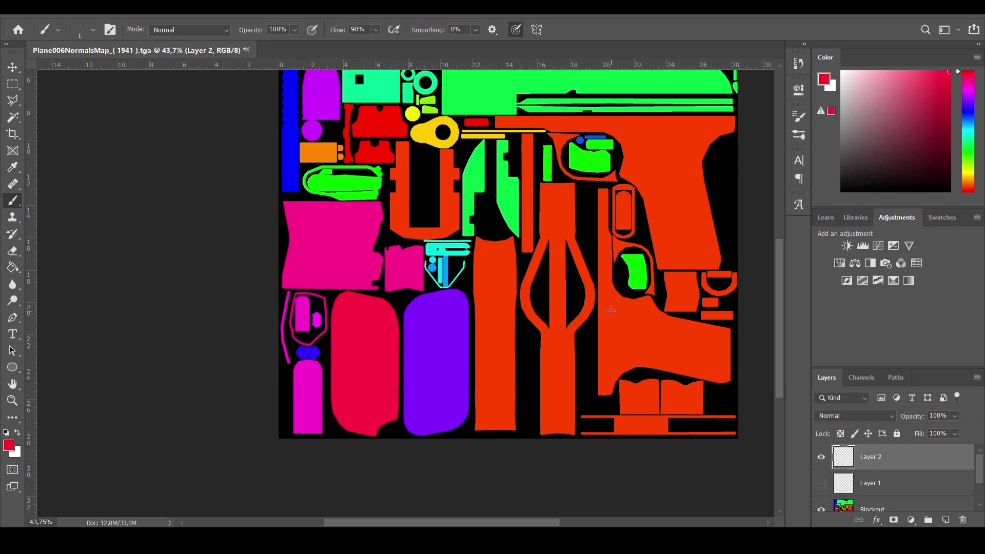
scroll(611, 310, up, 5)
alt+scroll(622, 303, down, 1)
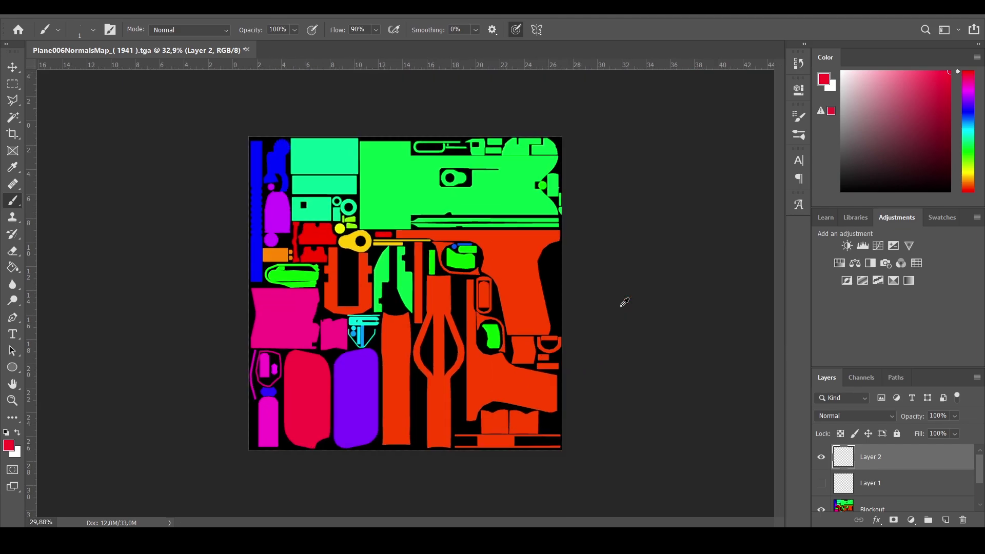
Step: Paint a vertical red line across the padding between the lowest orange bar's right end and the texture's bottom edge
alt+scroll(622, 301, up, 5)
scroll(506, 446, down, 2)
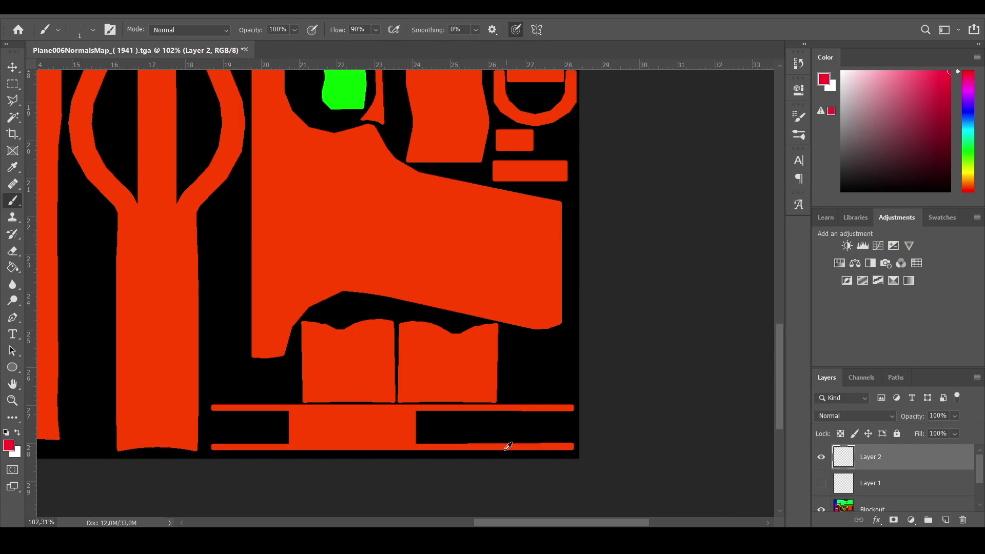
alt+scroll(556, 447, up, 6)
alt+scroll(533, 423, up, 3)
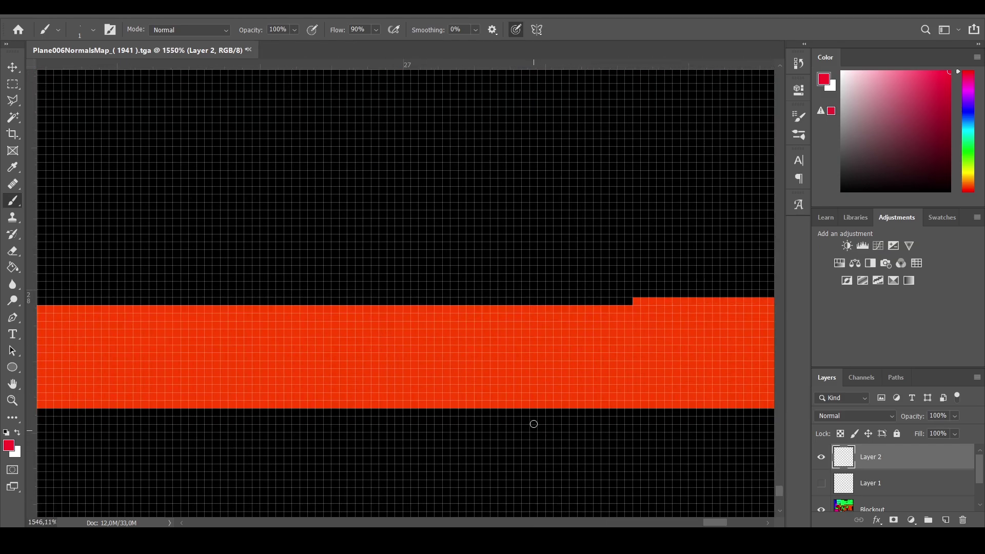
scroll(538, 400, down, 2)
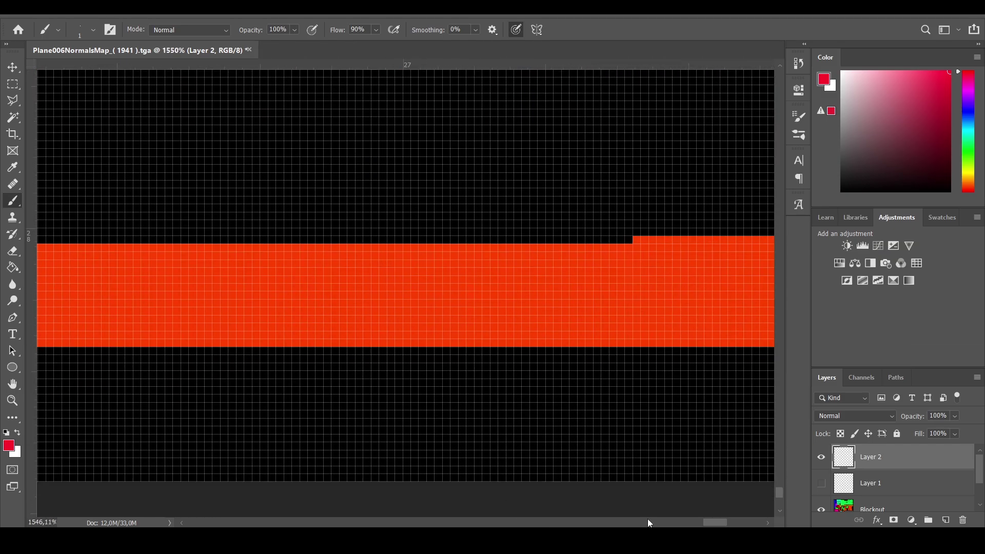
drag(726, 523, 737, 523)
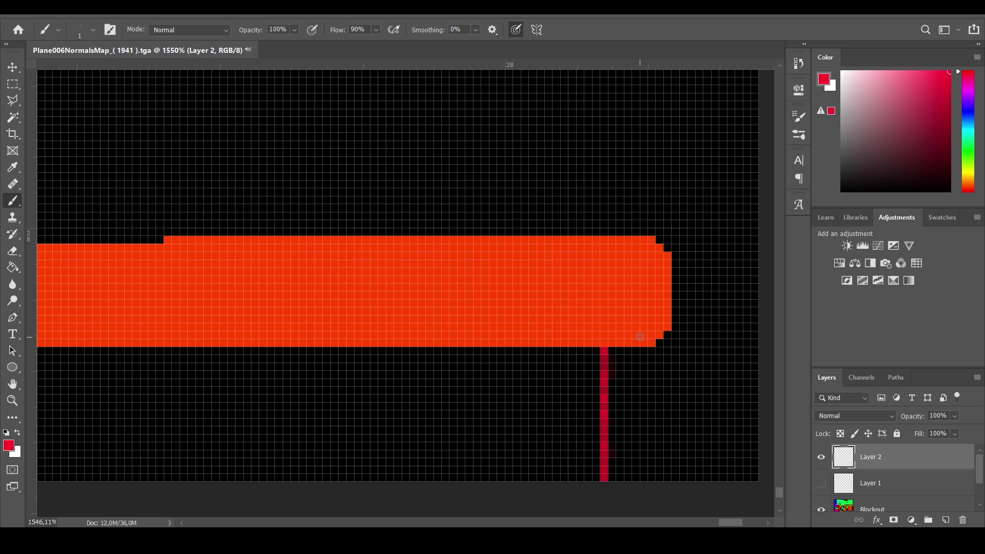
Step: Examine the padding between the small green islands and the texture's right edge, and compare it with the overall layout
alt+scroll(640, 337, down, 10)
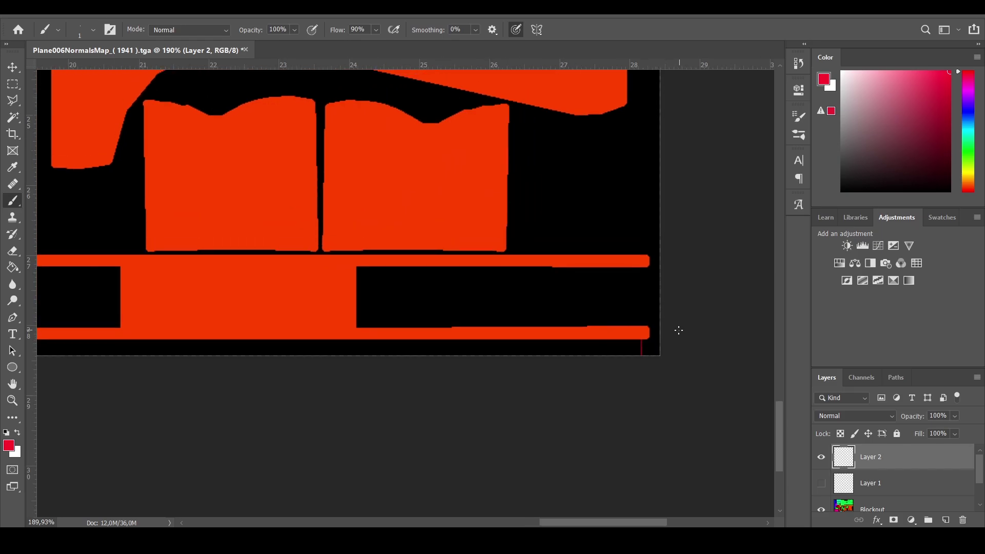
scroll(678, 330, up, 8)
drag(778, 328, 771, 201)
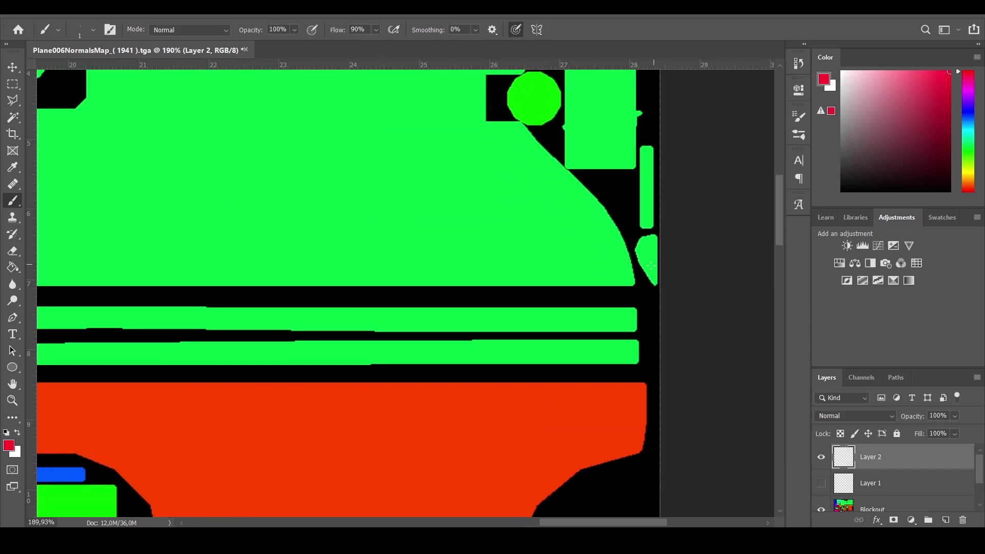
alt+scroll(666, 248, up, 12)
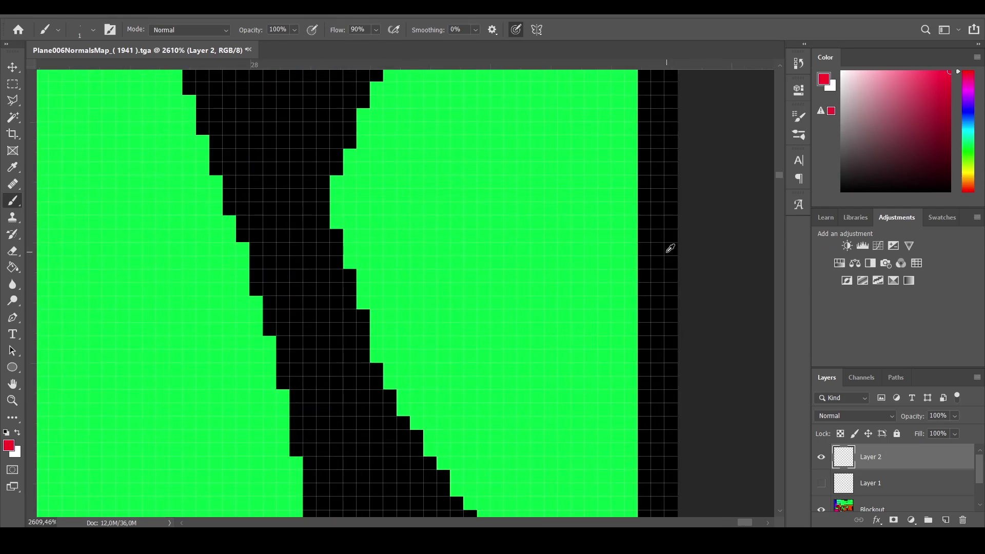
alt+scroll(667, 209, down, 8)
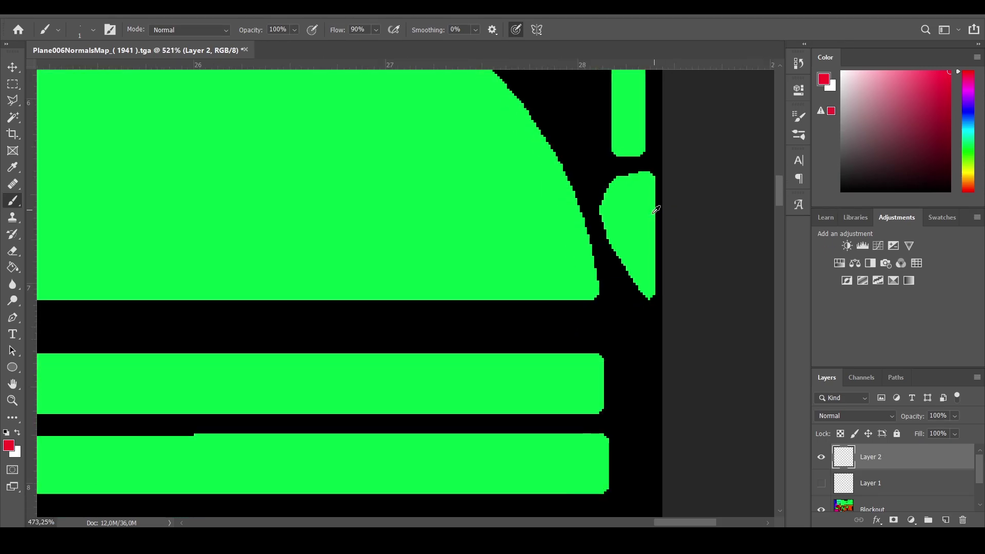
alt+scroll(656, 209, down, 9)
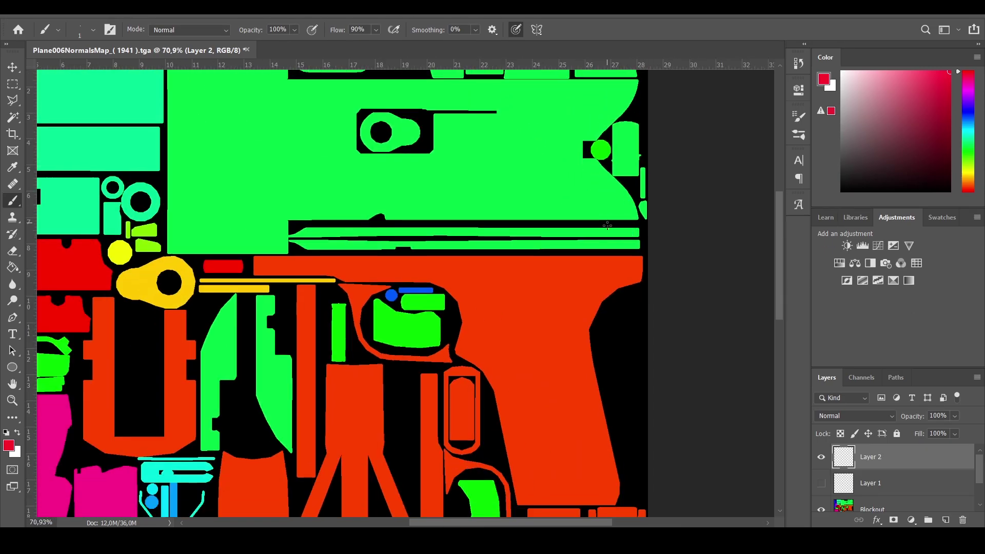
alt+scroll(607, 225, down, 3)
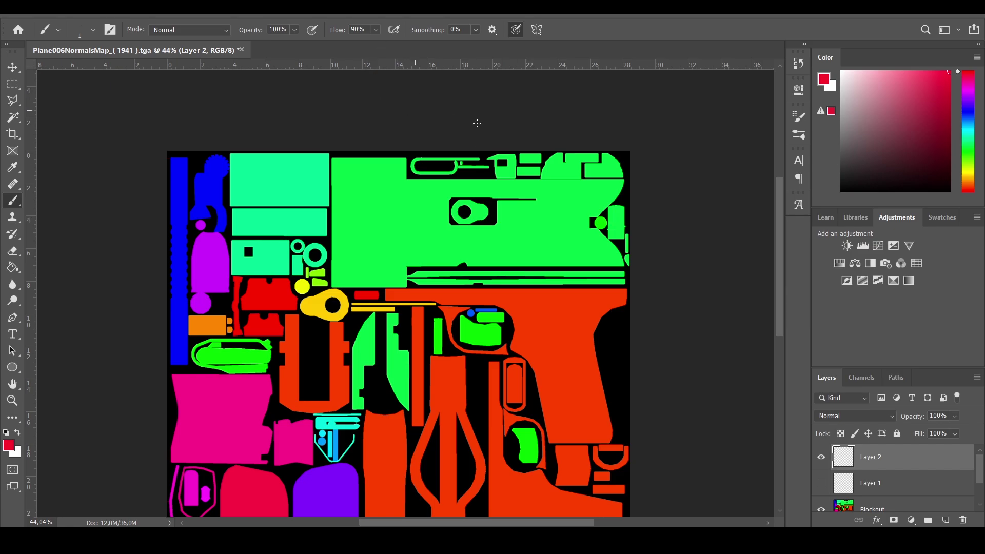
alt+scroll(621, 170, up, 5)
alt+scroll(605, 154, down, 3)
alt+scroll(603, 151, up, 3)
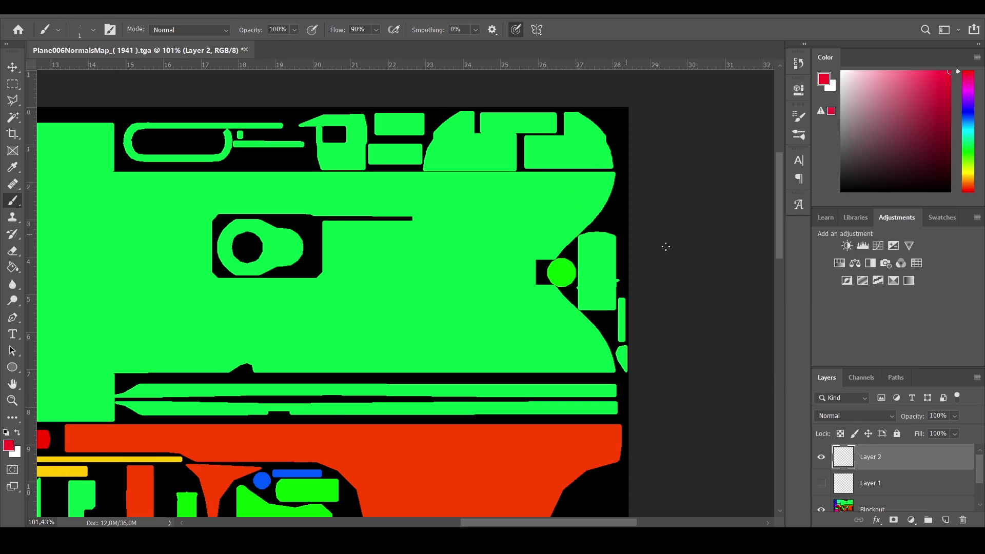
Step: Select the Blockout layer and lower its opacity to 3%
scroll(902, 461, down, 2)
click(914, 480)
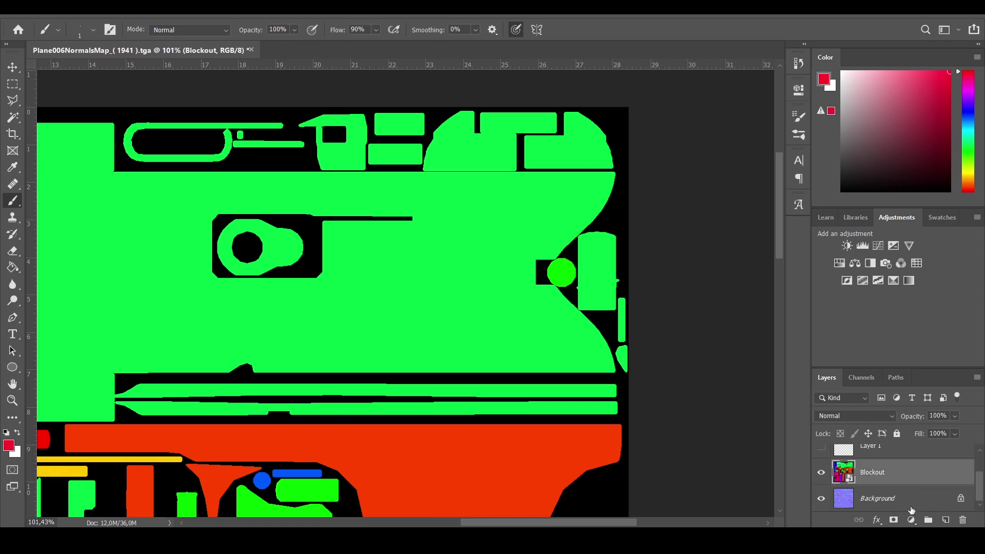
click(954, 416)
drag(957, 432, 932, 434)
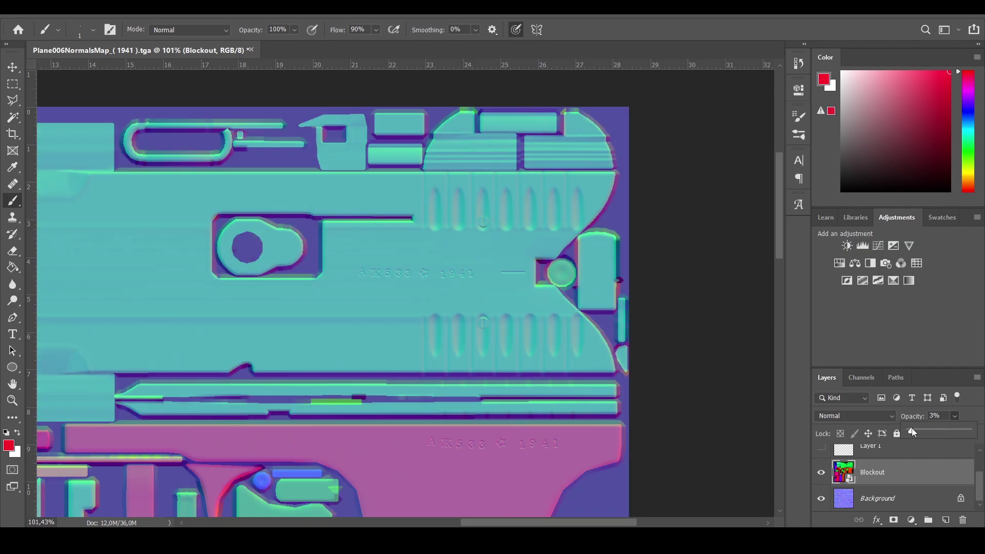
Step: Set the Blockout layer's opacity to 28% while inspecting the curved right end of the large slide island
alt+scroll(636, 164, up, 10)
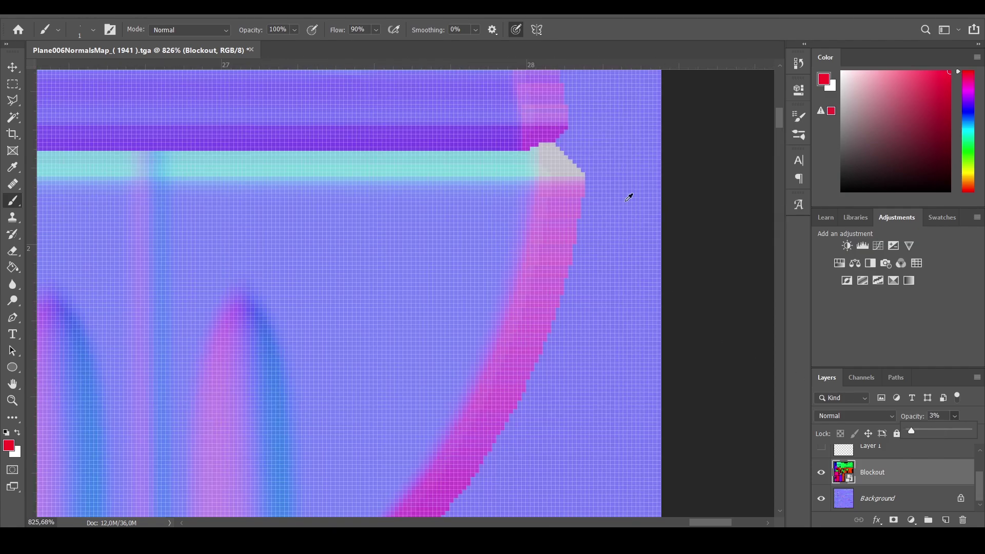
alt+scroll(628, 197, down, 3)
alt+scroll(631, 193, up, 1)
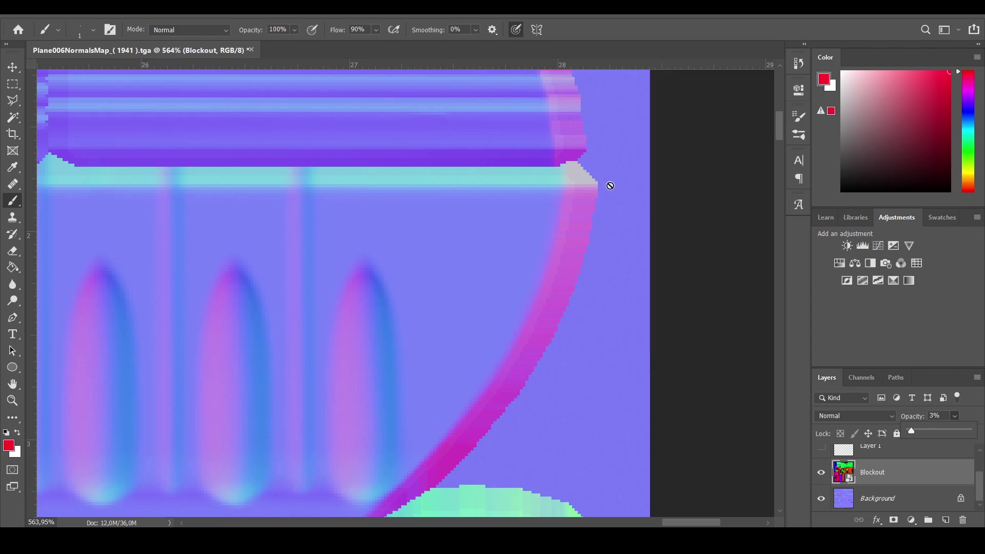
click(916, 472)
mouse_move(923, 432)
mouse_down()
mouse_move(977, 435)
mouse_move(877, 435)
mouse_move(934, 434)
mouse_up()
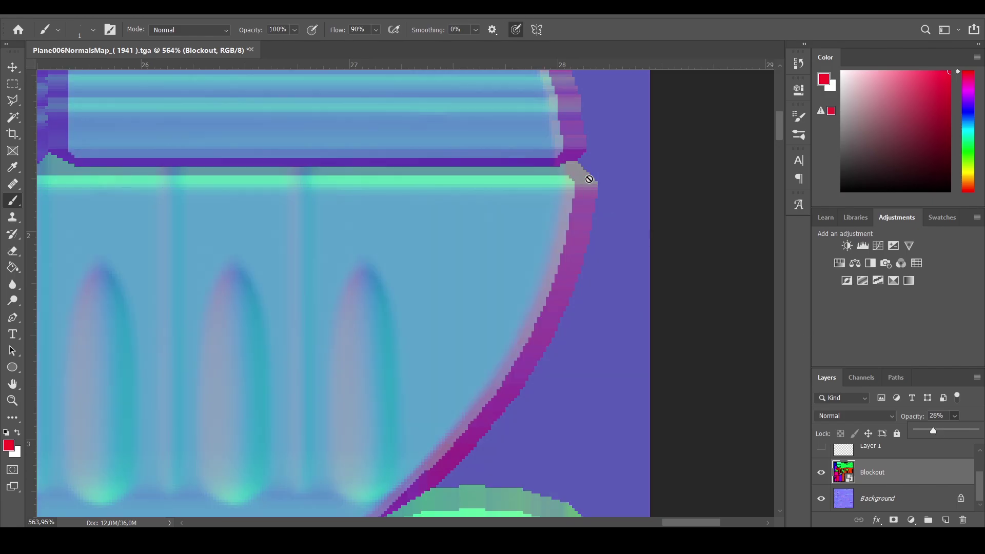
Step: Examine the baked padding between the UV islands and the texture's top, right and bottom borders
alt+scroll(587, 256, down, 6)
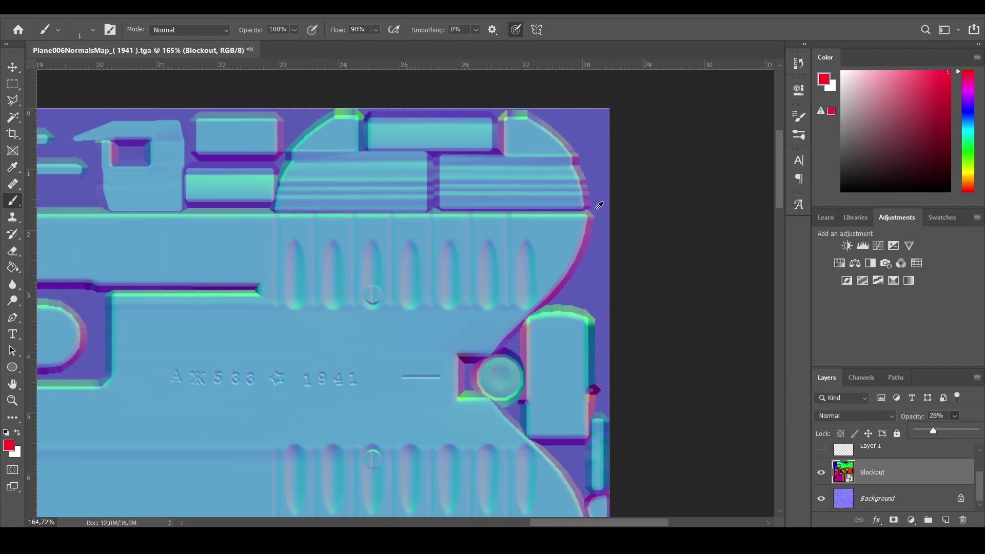
alt+scroll(597, 196, up, 2)
scroll(597, 196, up, 2)
alt+scroll(559, 163, up, 5)
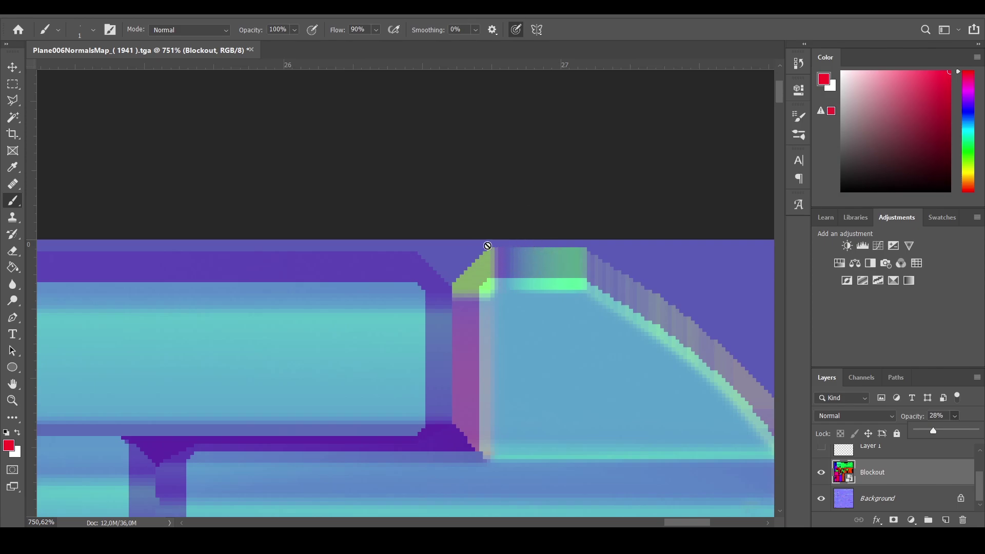
alt+scroll(571, 253, down, 3)
alt+scroll(574, 254, up, 2)
alt+scroll(564, 254, down, 5)
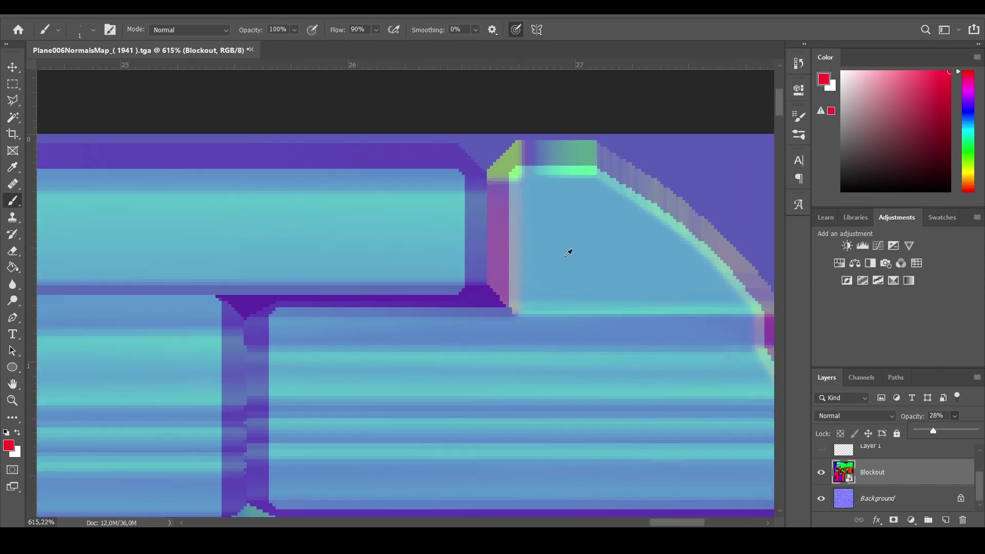
drag(779, 175, 780, 402)
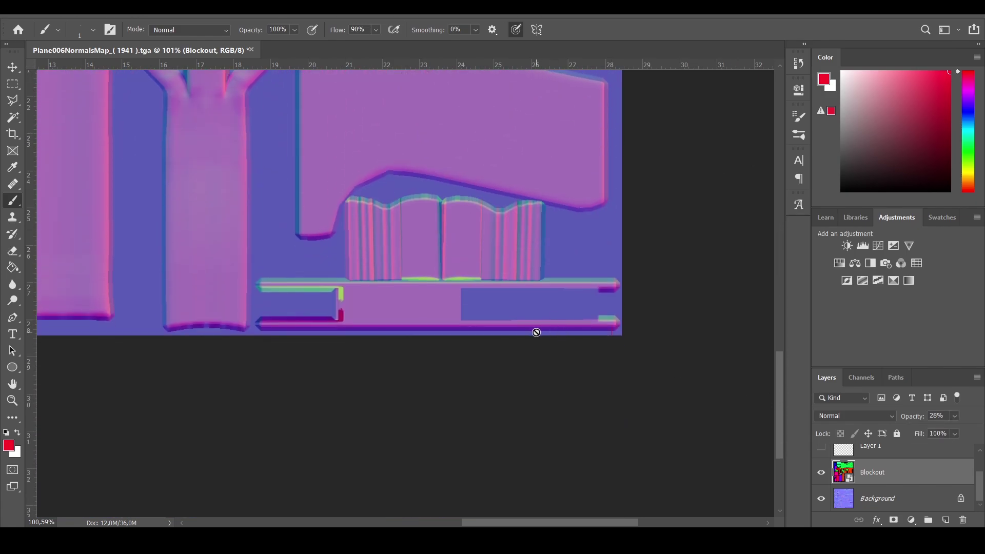
drag(777, 379, 580, 162)
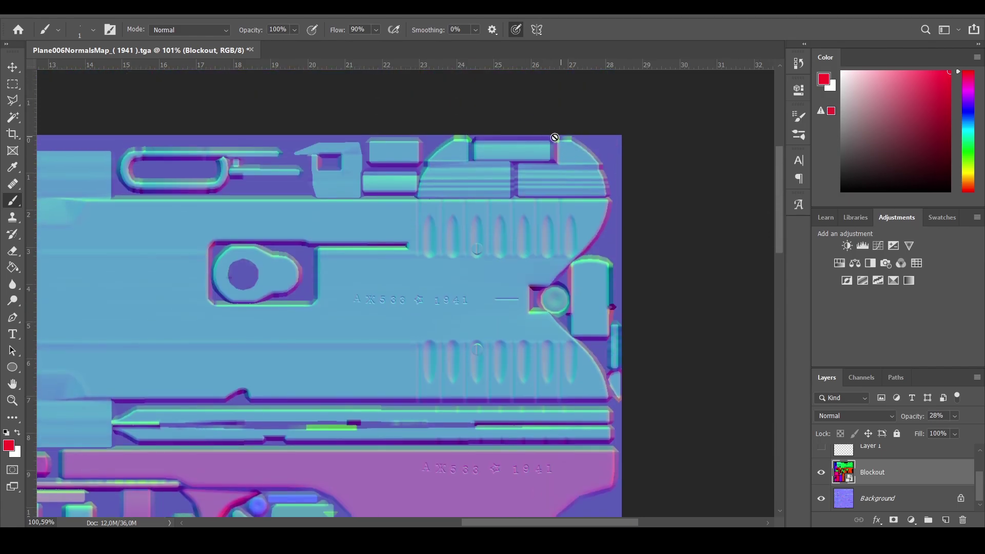
mouse_move(780, 165)
mouse_down()
mouse_move(763, 339)
mouse_move(783, 397)
mouse_move(765, 152)
mouse_up()
alt+scroll(586, 219, up, 5)
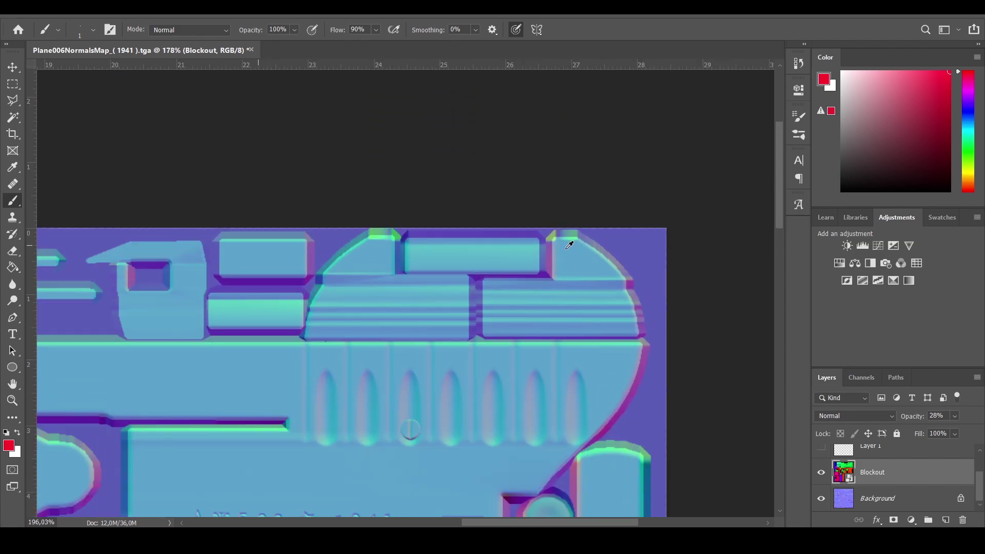
alt+scroll(587, 219, down, 4)
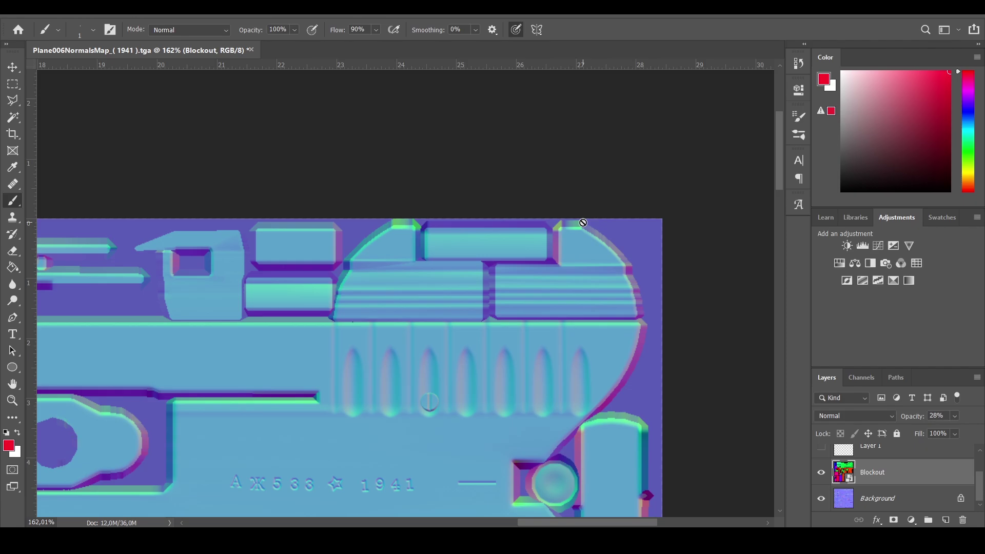
alt+scroll(615, 242, down, 3)
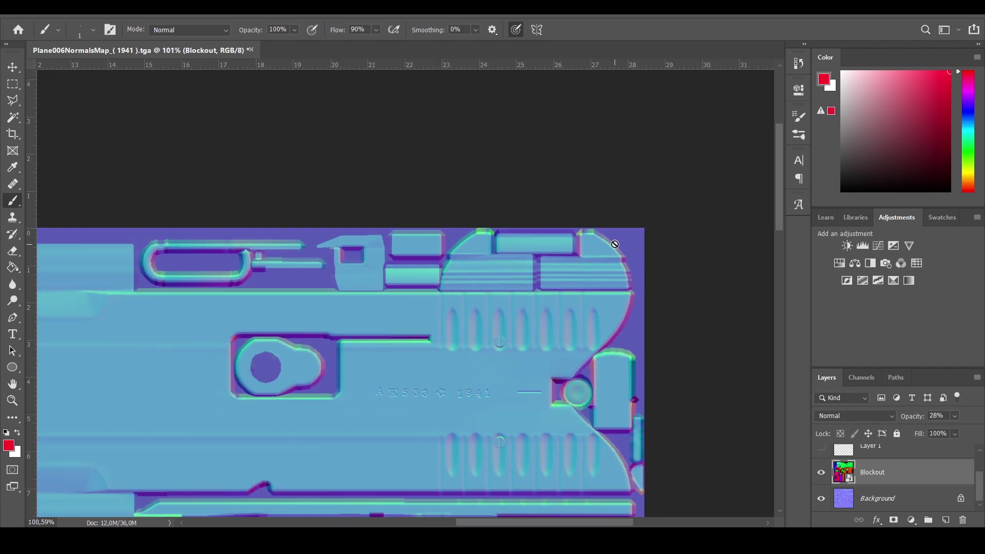
Step: Examine the padding around the keyhole-shaped island nested in the slide's cutout and the small islands inside the trigger guard
alt+scroll(238, 386, up, 3)
alt+scroll(238, 386, up, 2)
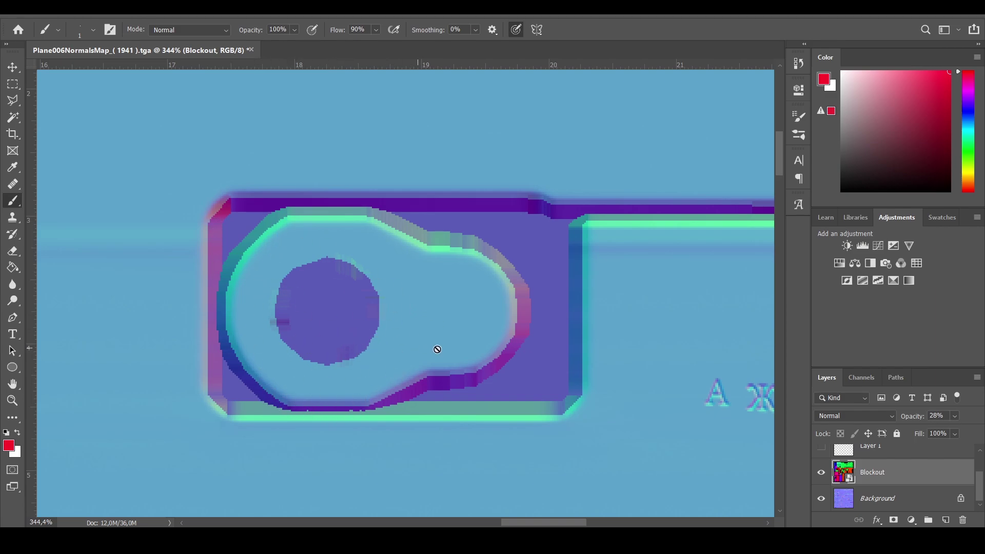
alt+scroll(413, 305, down, 1)
alt+scroll(413, 305, up, 1)
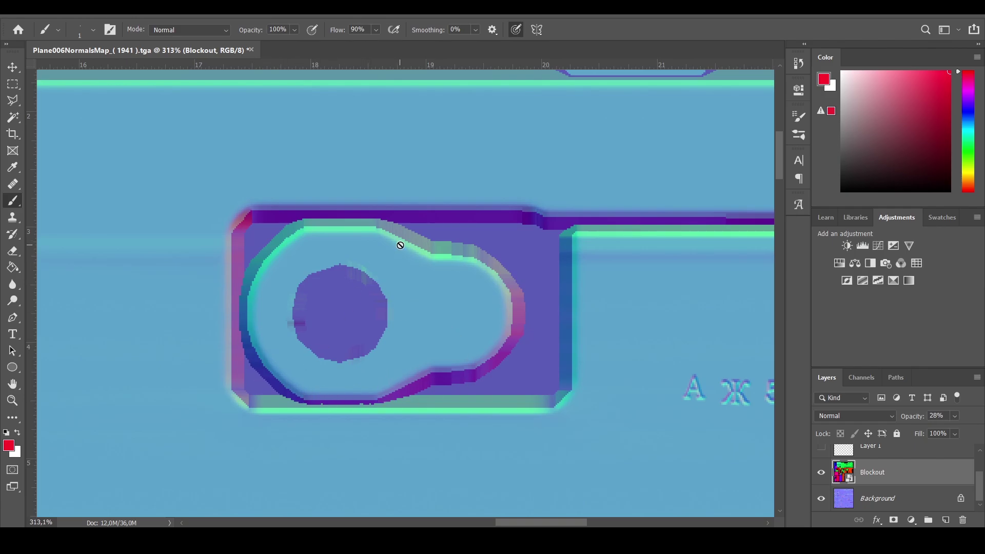
alt+scroll(435, 319, down, 5)
alt+scroll(436, 318, up, 2)
scroll(487, 438, down, 3)
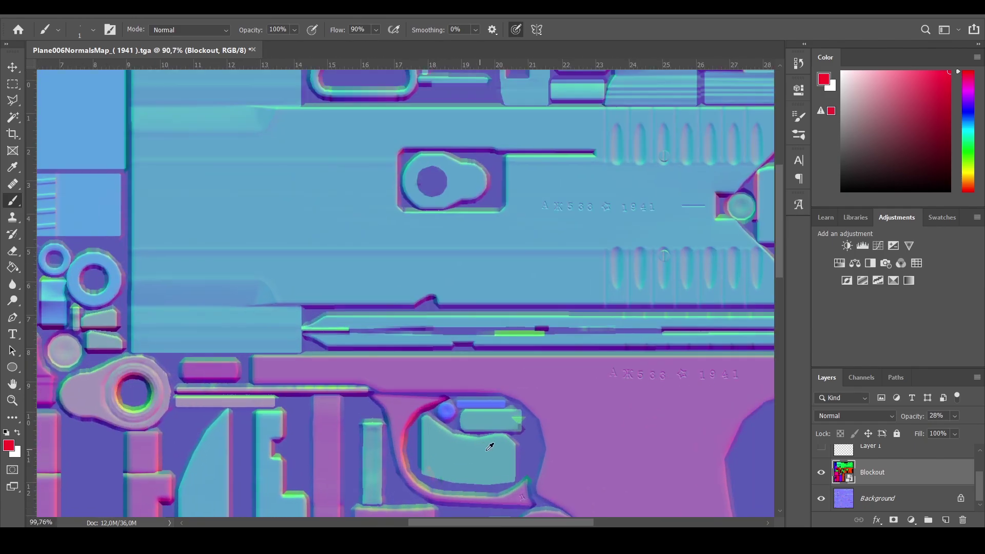
scroll(483, 406, down, 4)
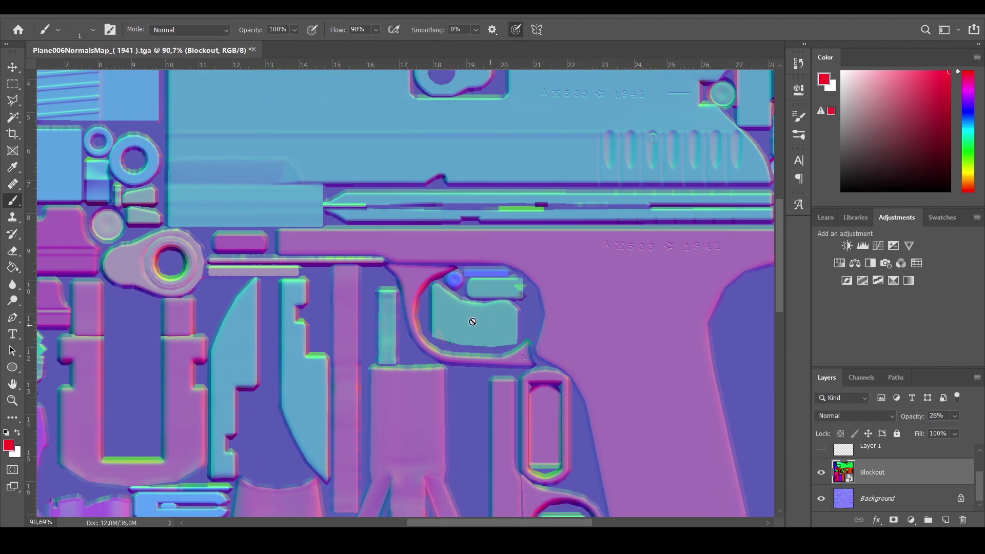
Step: Examine how the UV islands are packed and spaced across the whole normal map
alt+scroll(223, 337, down, 3)
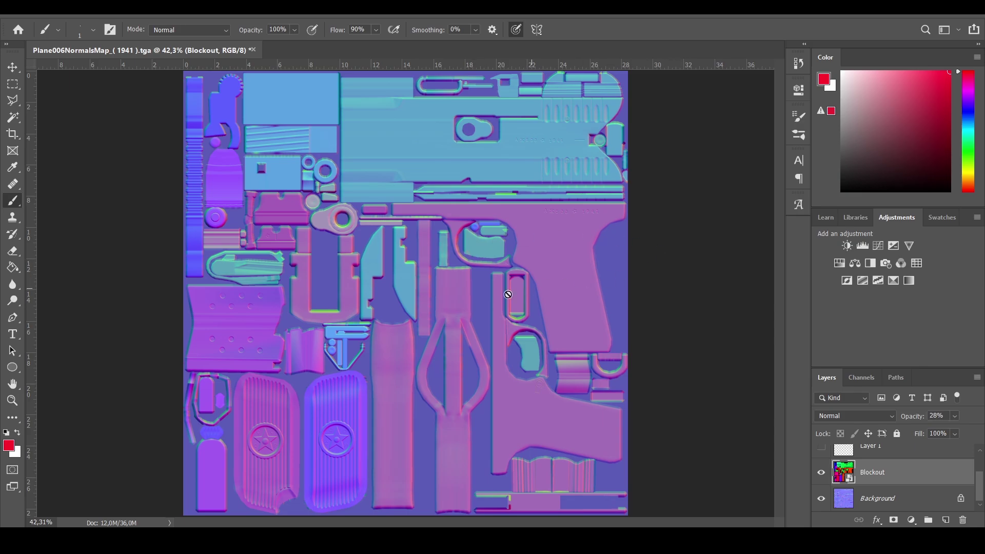
alt+scroll(451, 245, up, 3)
alt+scroll(451, 245, down, 1)
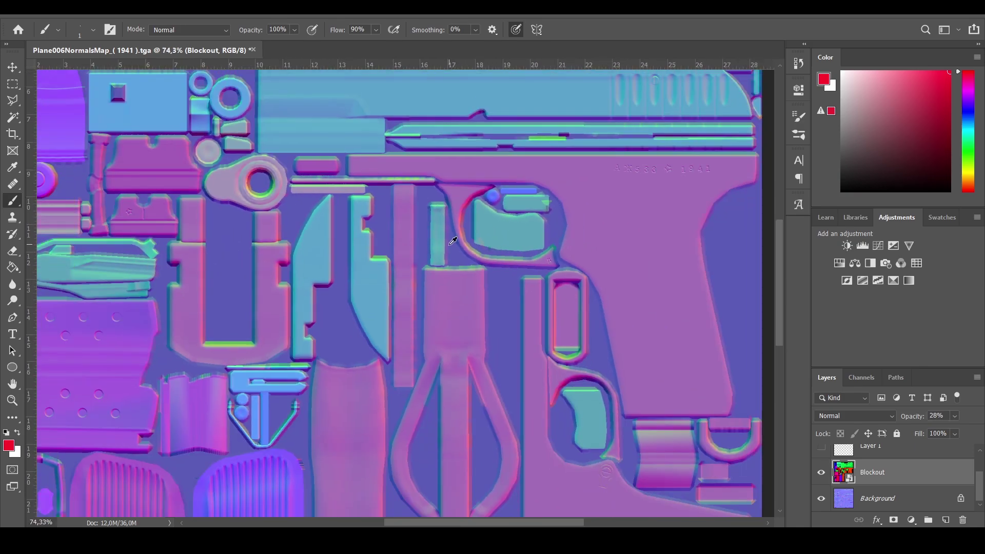
alt+scroll(371, 237, down, 3)
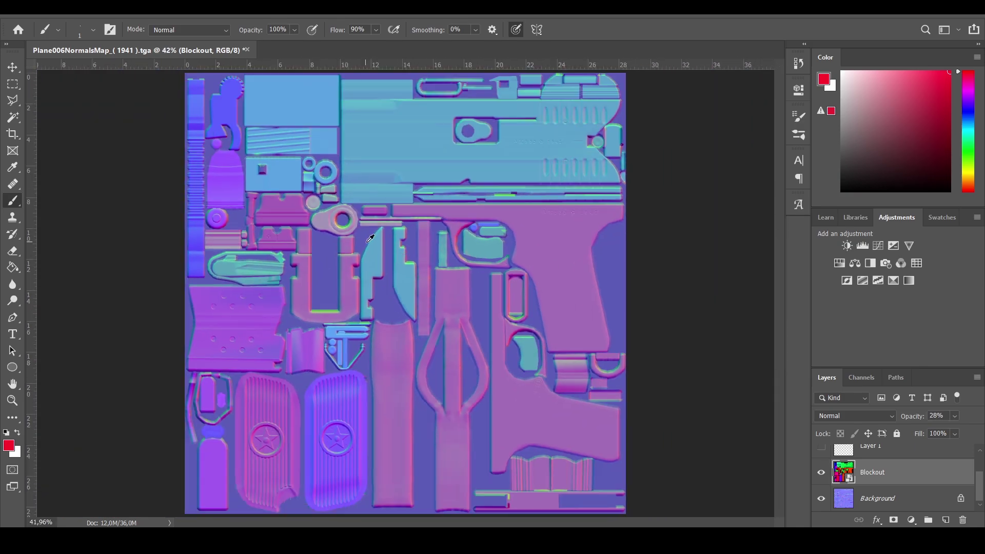
alt+scroll(371, 238, up, 2)
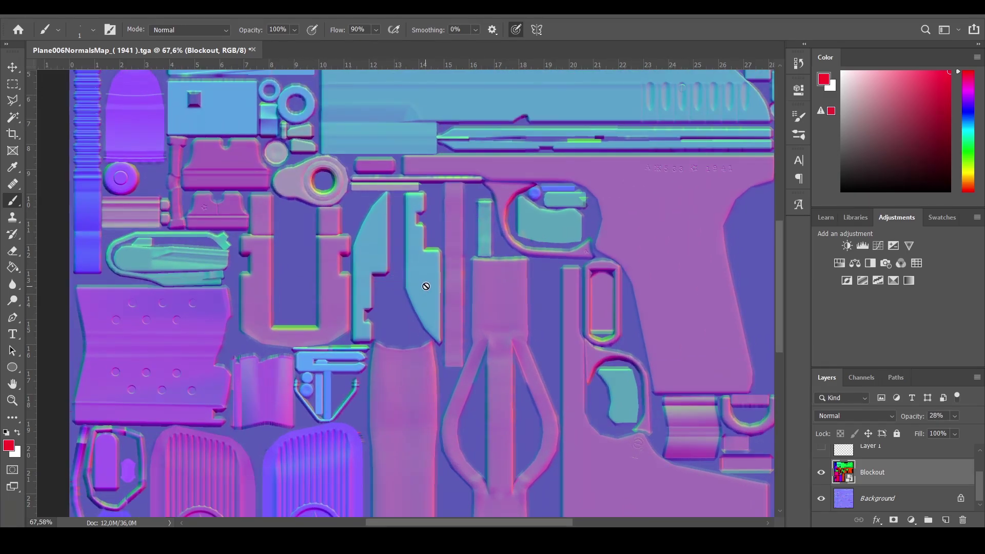
alt+scroll(426, 285, down, 2)
alt+scroll(340, 203, up, 1)
alt+scroll(343, 209, down, 1)
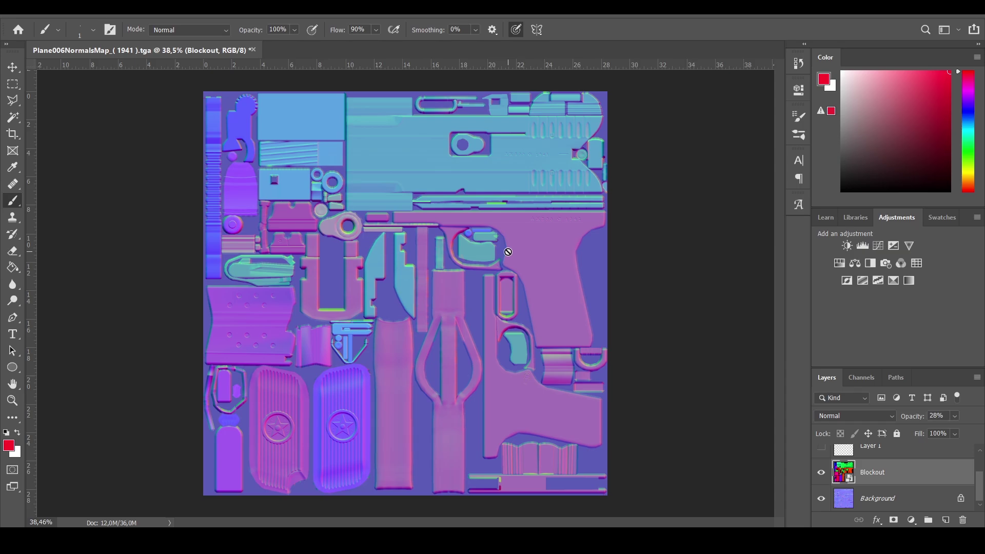
Step: Examine the padding where the lower corner of the notched blue island meets the top corner of the long curved-top strip
alt+scroll(357, 344, up, 6)
alt+scroll(505, 242, up, 4)
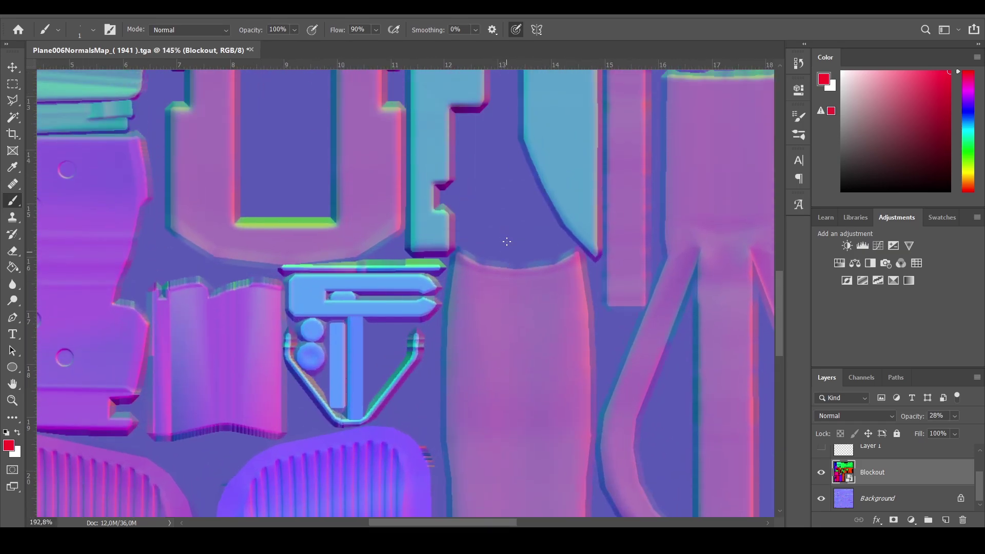
alt+scroll(417, 229, up, 6)
scroll(344, 252, up, 1)
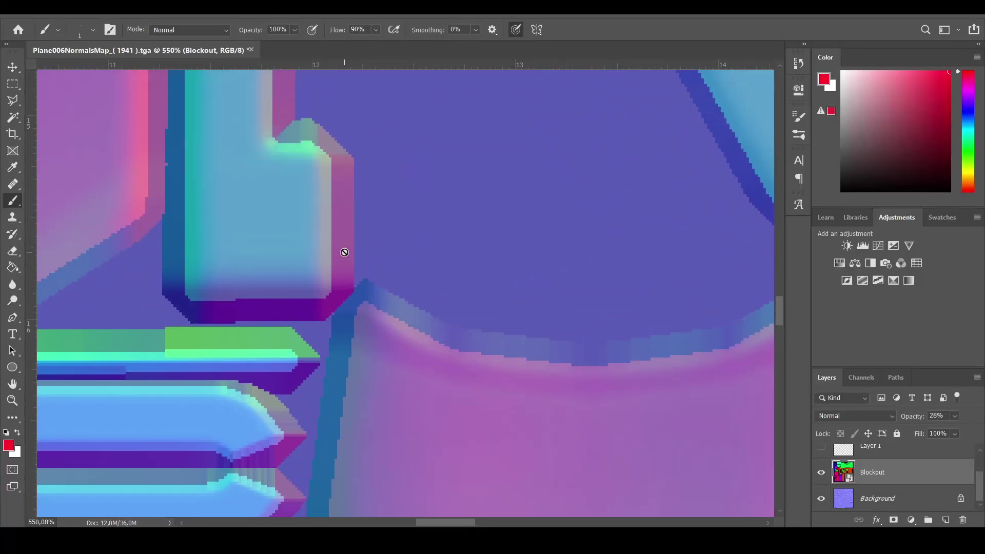
alt+scroll(345, 250, up, 1)
alt+scroll(348, 257, down, 2)
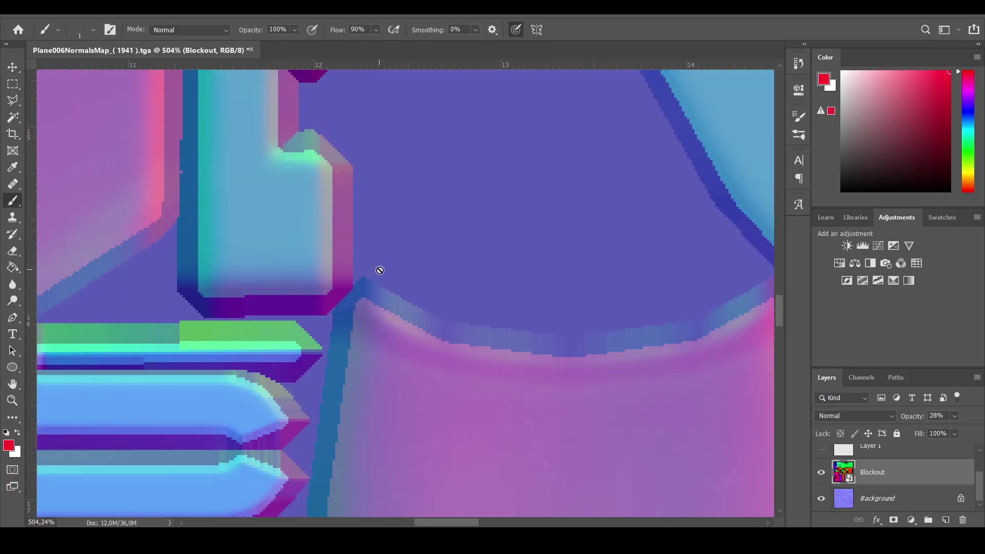
alt+scroll(357, 261, down, 2)
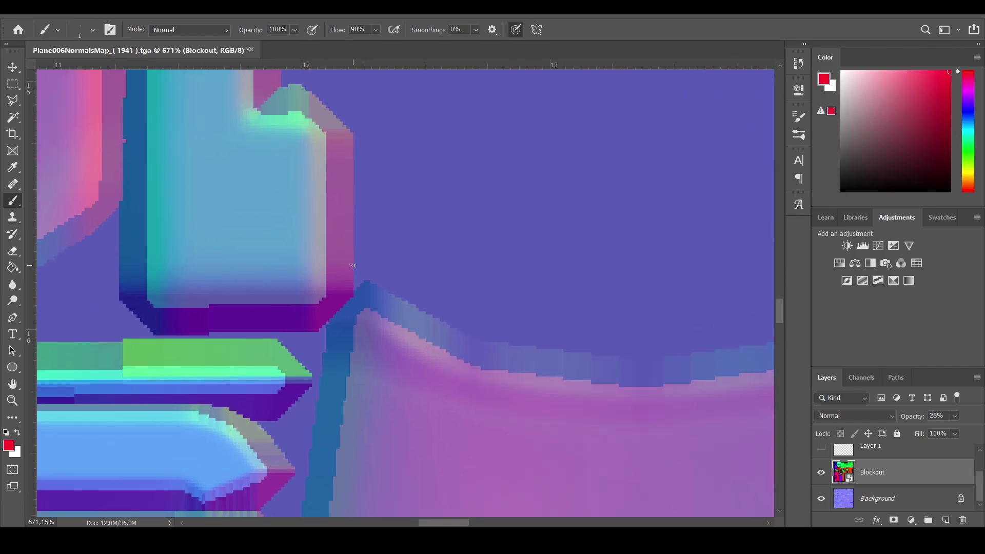
alt+scroll(346, 276, up, 1)
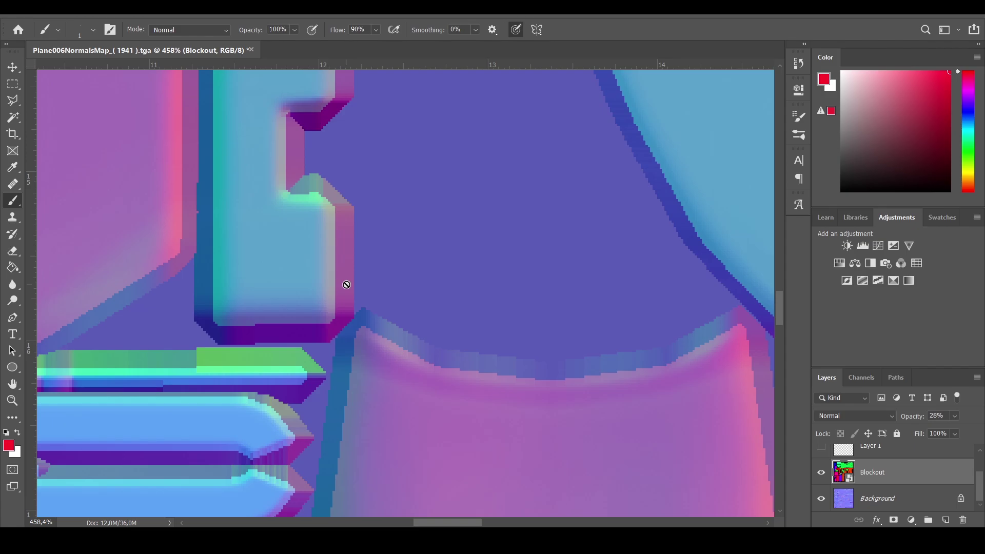
Step: Raise the Blockout layer's opacity to 100% over the gap between the long strip and the neighbouring curved band
alt+scroll(451, 268, down, 10)
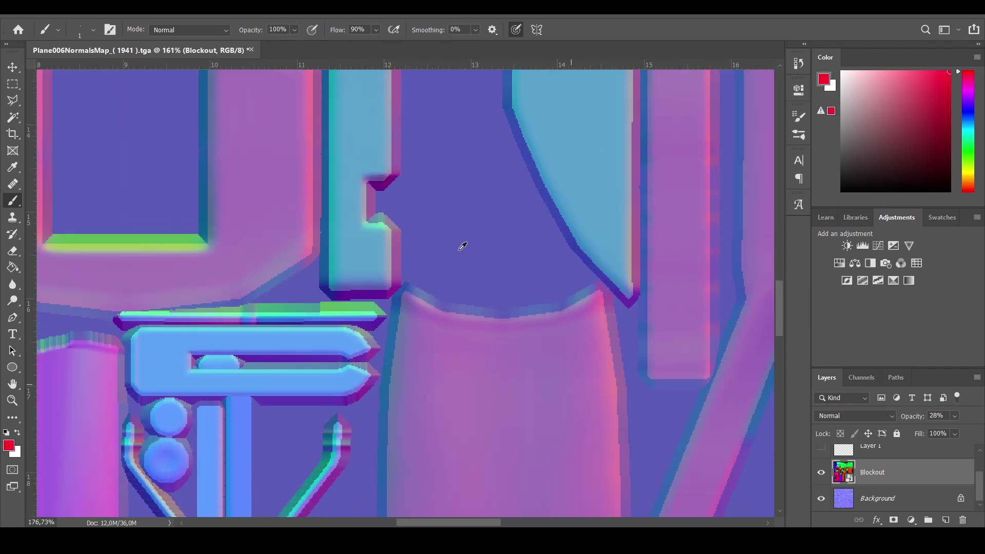
alt+scroll(422, 307, up, 7)
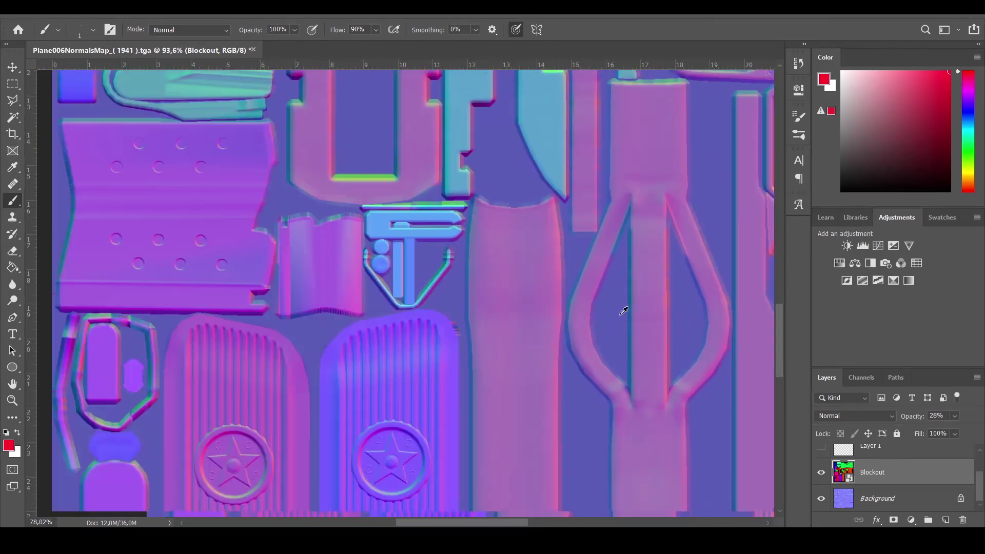
scroll(892, 485, up, 2)
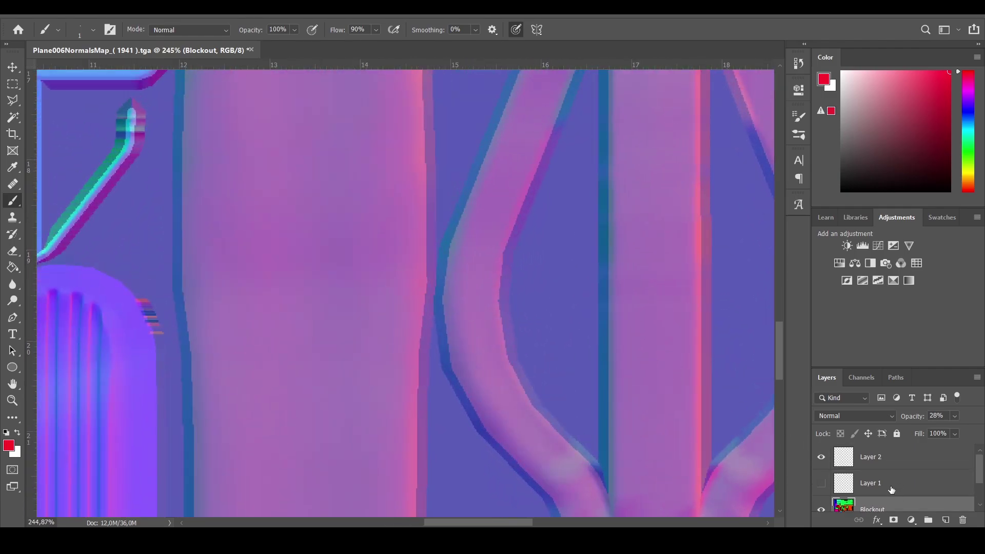
scroll(892, 488, down, 2)
alt+scroll(589, 404, up, 3)
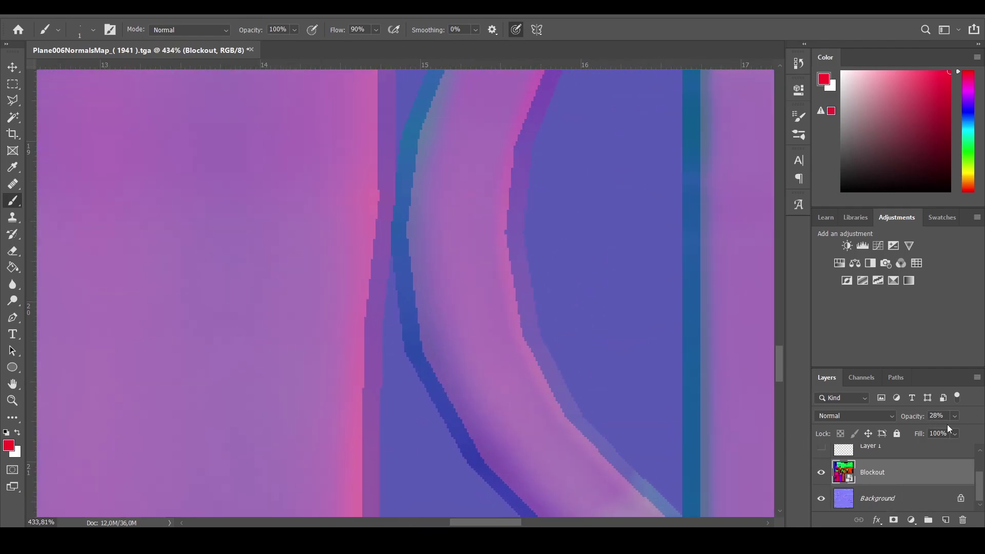
drag(955, 433, 975, 434)
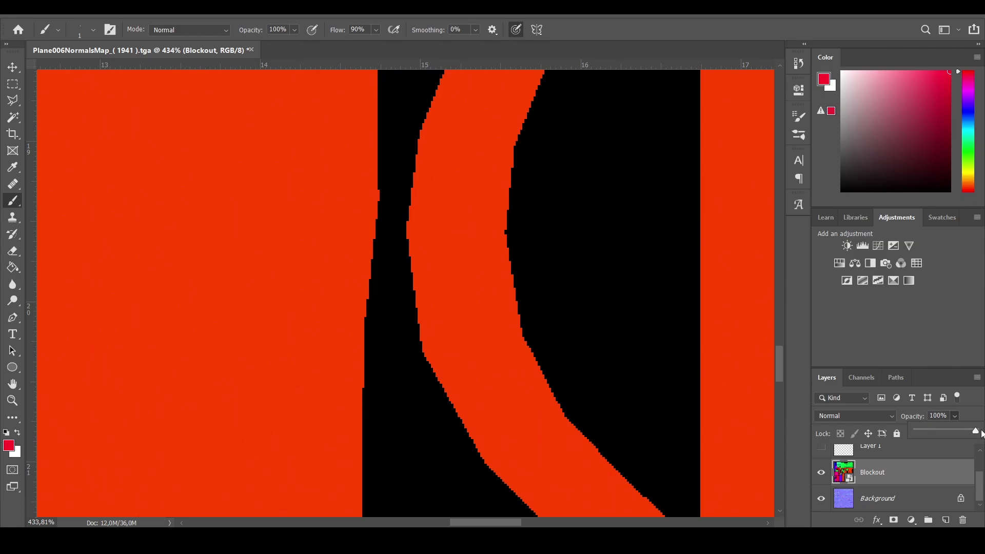
Step: Lower the Blockout layer's opacity to 15% and compare the baked padding between the long strip and the curved band
alt+scroll(398, 213, down, 3)
alt+scroll(398, 214, up, 4)
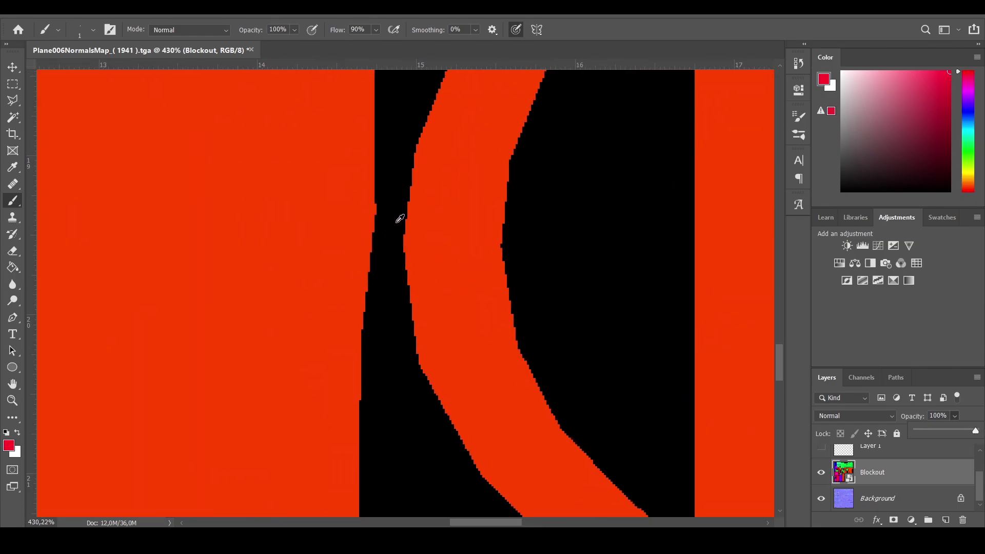
drag(963, 433, 926, 433)
alt+scroll(600, 323, down, 8)
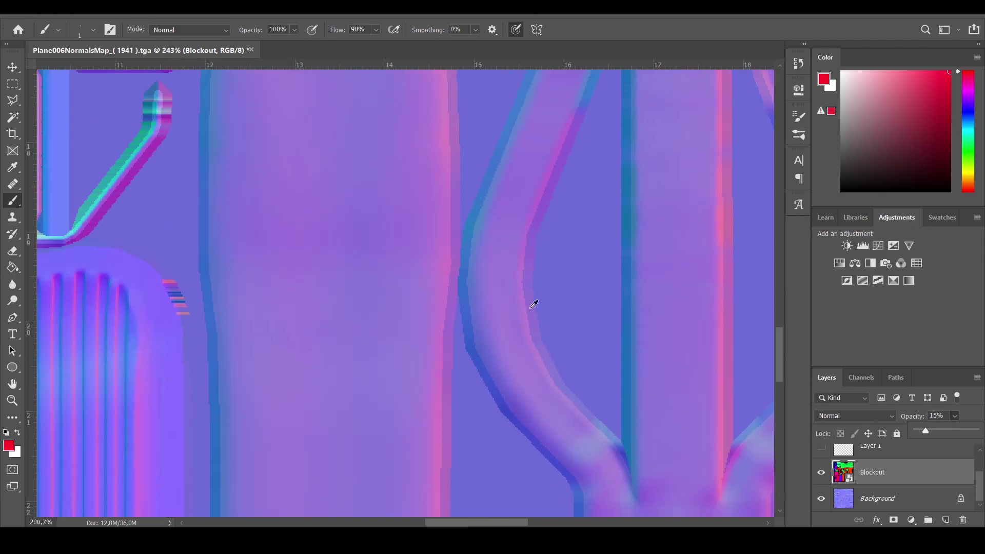
alt+scroll(394, 385, up, 3)
alt+scroll(418, 341, down, 4)
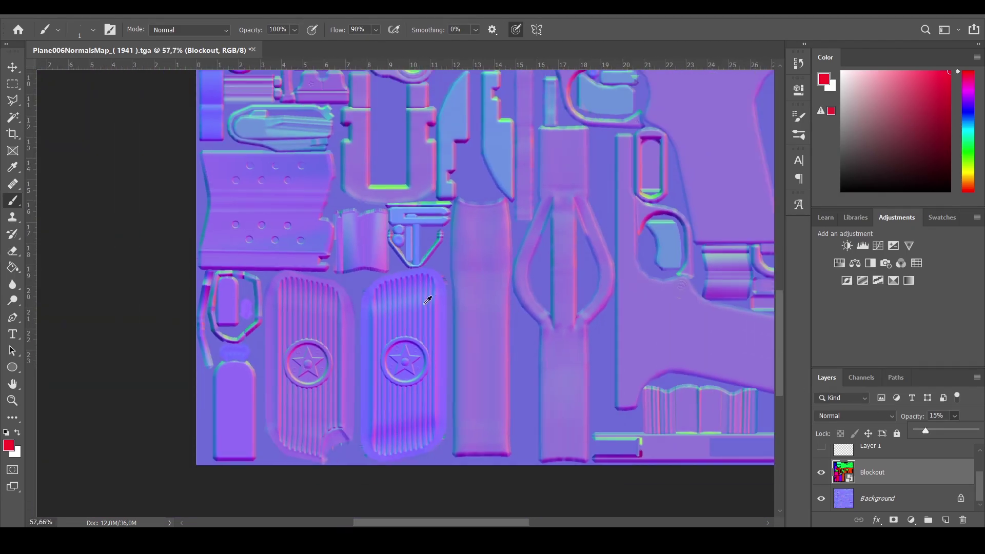
Step: Examine the baked padding between the notched blade-shaped islands, the narrow vertical strip and the neighbouring curved band
alt+scroll(345, 328, up, 4)
alt+scroll(545, 332, down, 3)
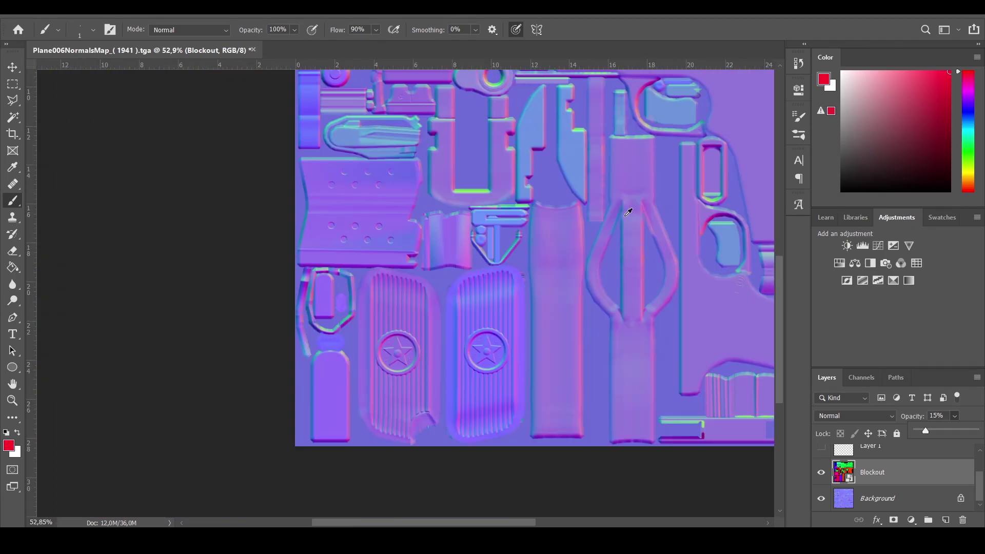
alt+scroll(616, 149, up, 3)
alt+scroll(577, 185, up, 6)
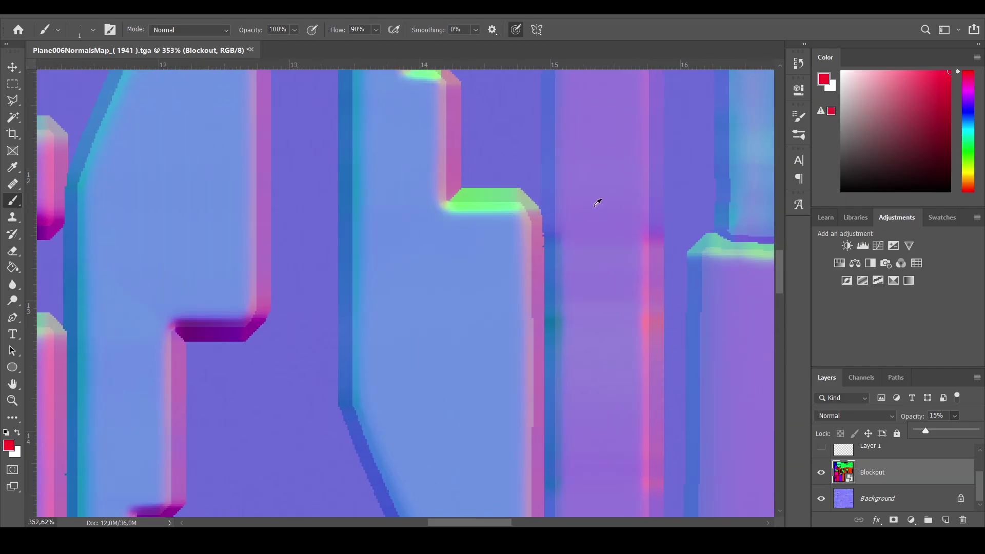
alt+scroll(547, 209, down, 5)
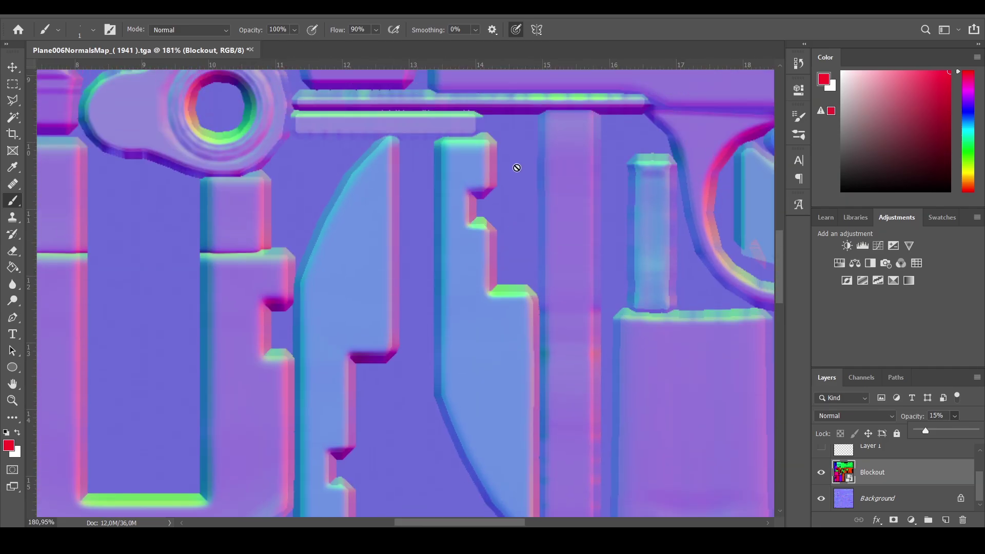
alt+scroll(515, 172, up, 2)
alt+scroll(508, 179, up, 1)
alt+scroll(425, 161, down, 3)
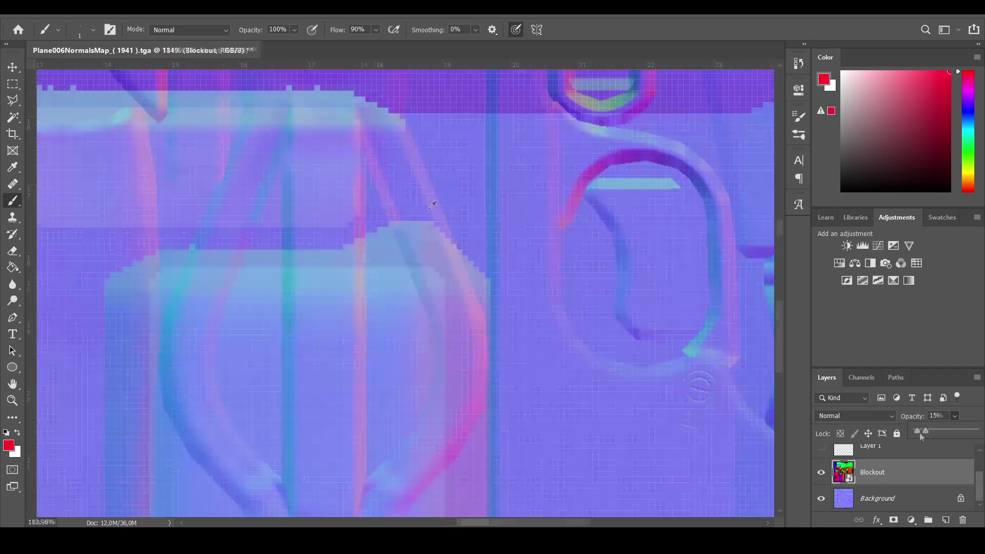
Step: Raise the Blockout layer's opacity to 100% and inspect the gaps between the solid-coloured islands
drag(925, 431, 977, 435)
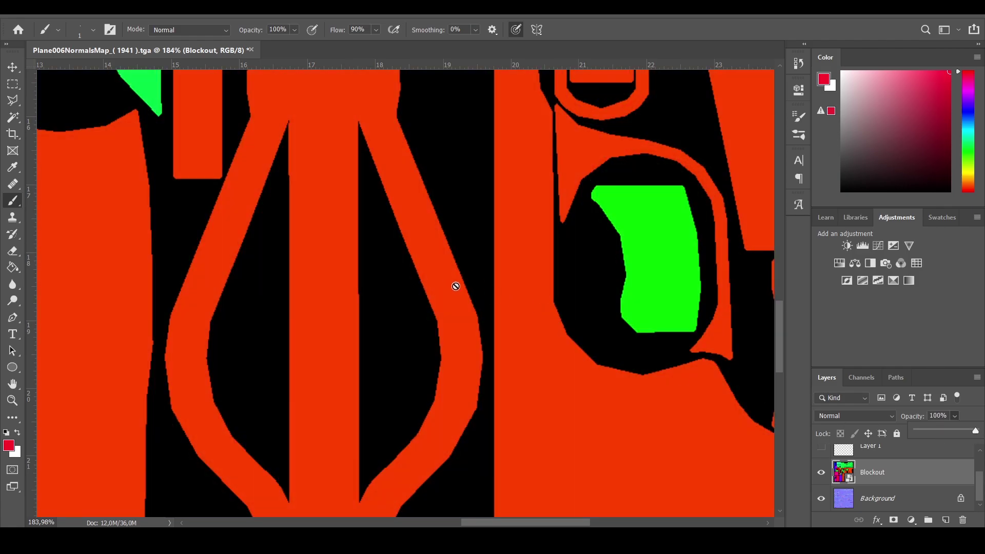
alt+scroll(455, 283, down, 5)
alt+scroll(459, 279, up, 3)
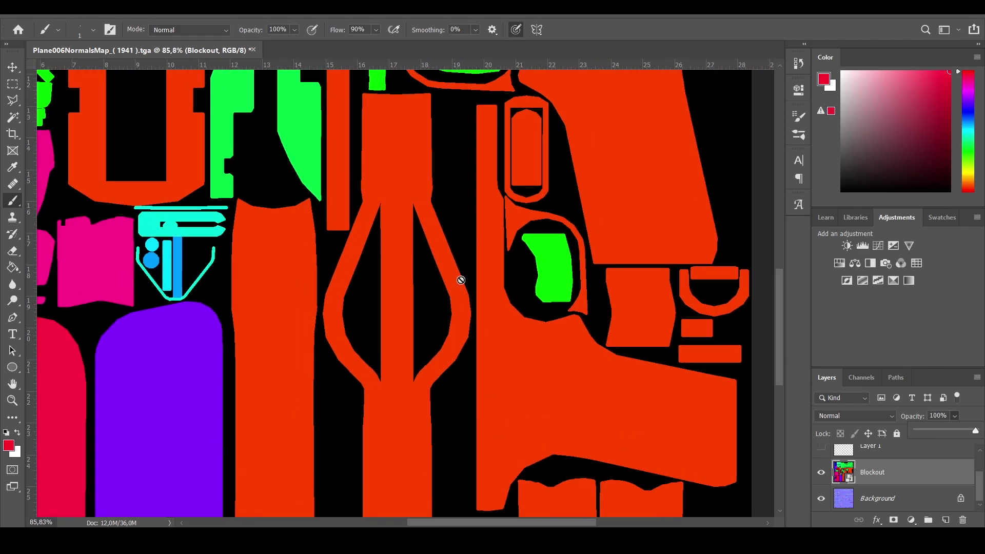
alt+scroll(465, 245, up, 1)
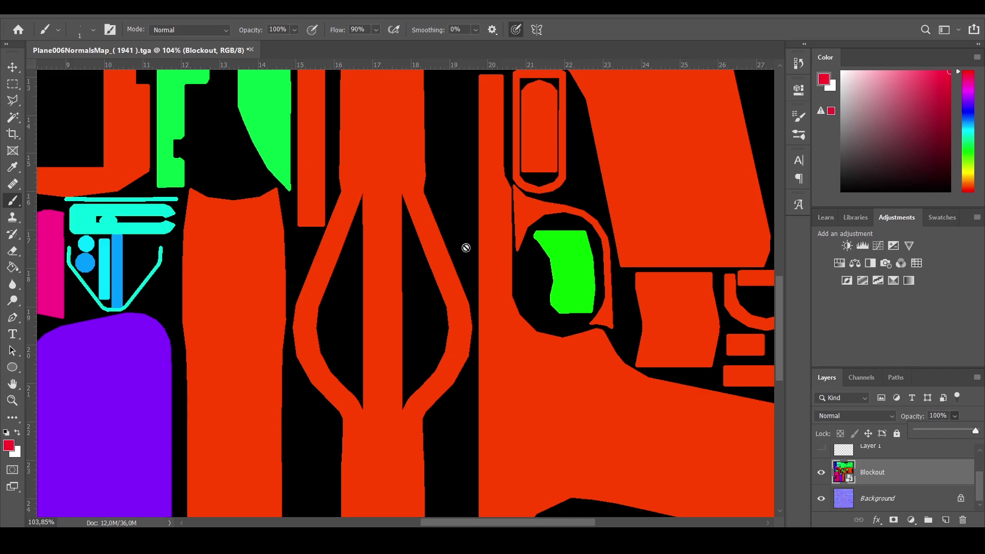
alt+scroll(465, 248, down, 3)
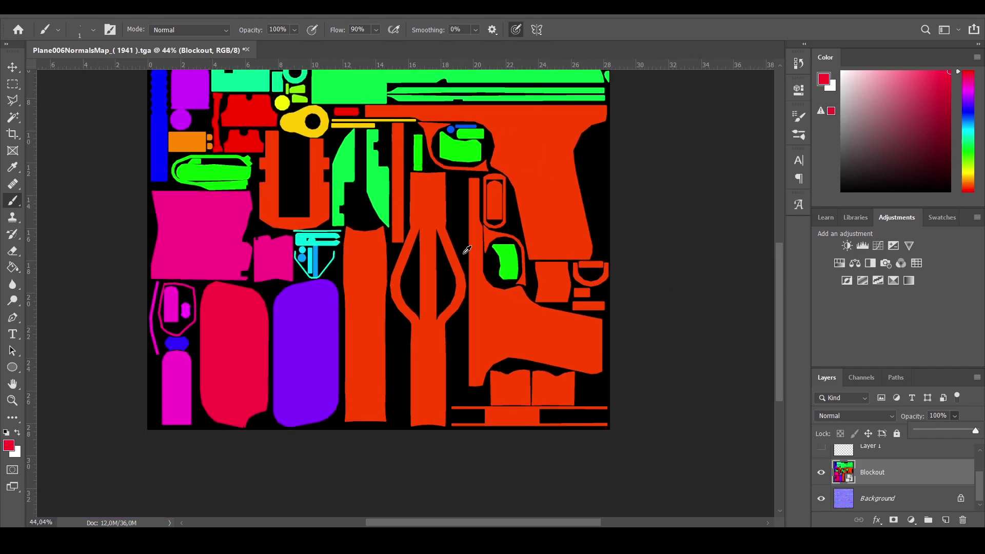
alt+scroll(460, 262, up, 1)
scroll(460, 263, up, 5)
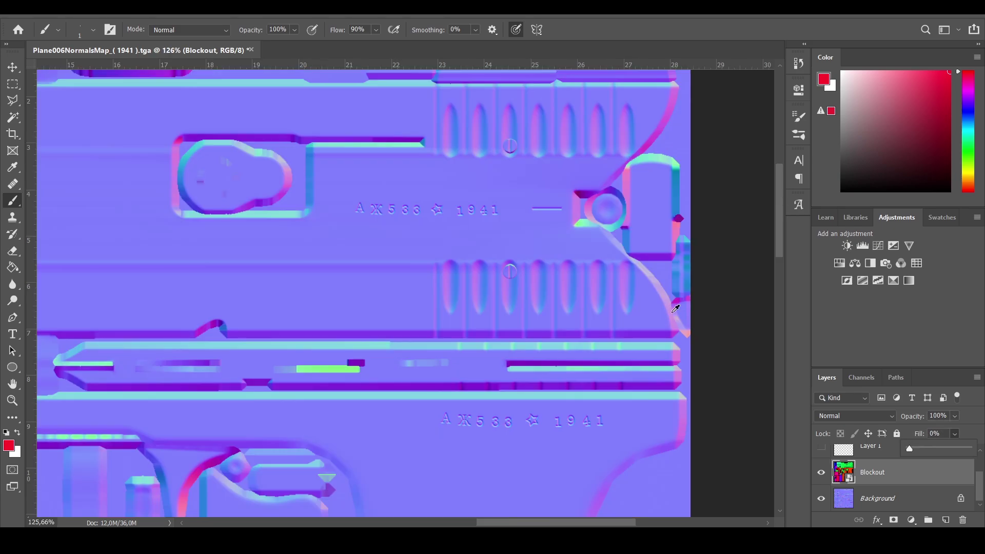
Step: Examine the spacing of the slide and grip frame islands against the right border of the normal map
alt+scroll(670, 307, down, 3)
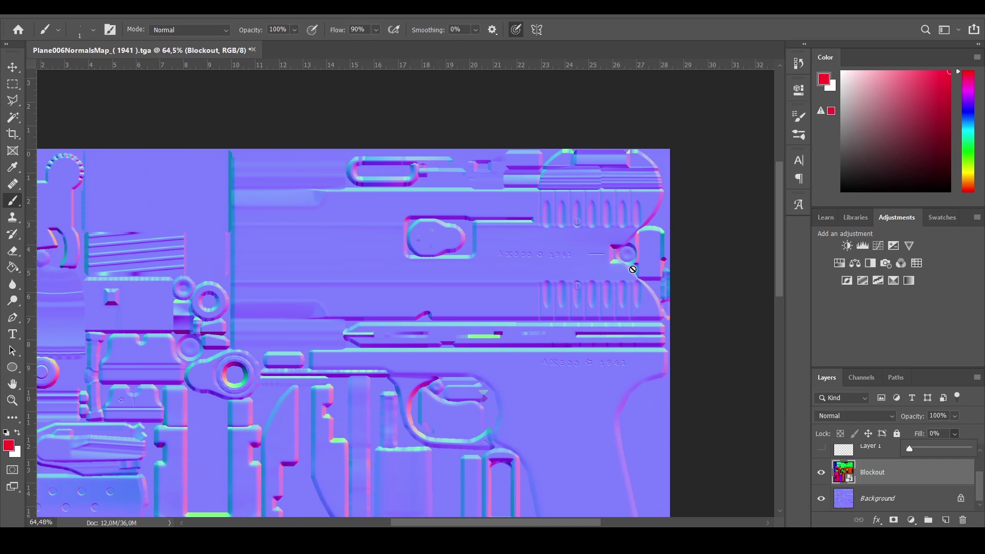
scroll(585, 269, down, 3)
scroll(592, 233, down, 6)
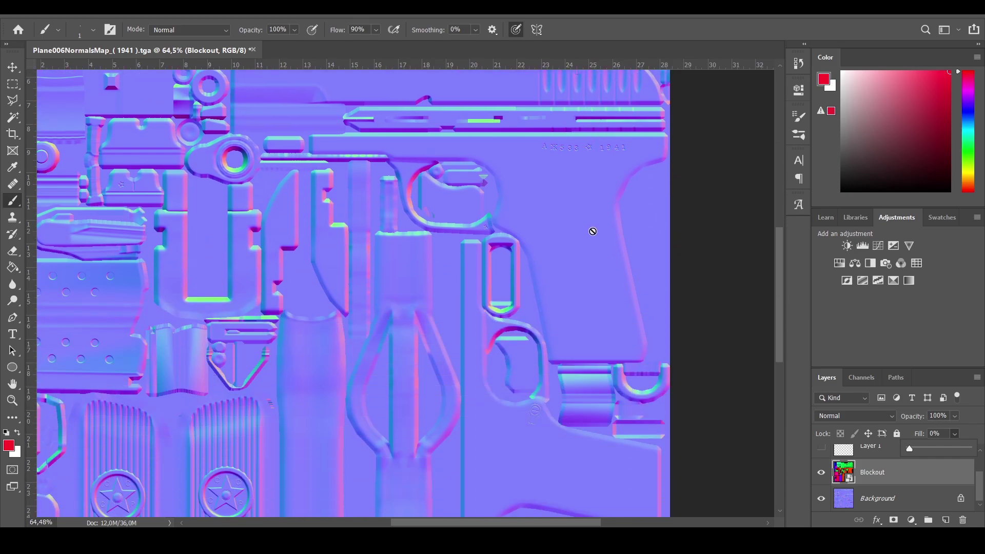
scroll(592, 234, up, 8)
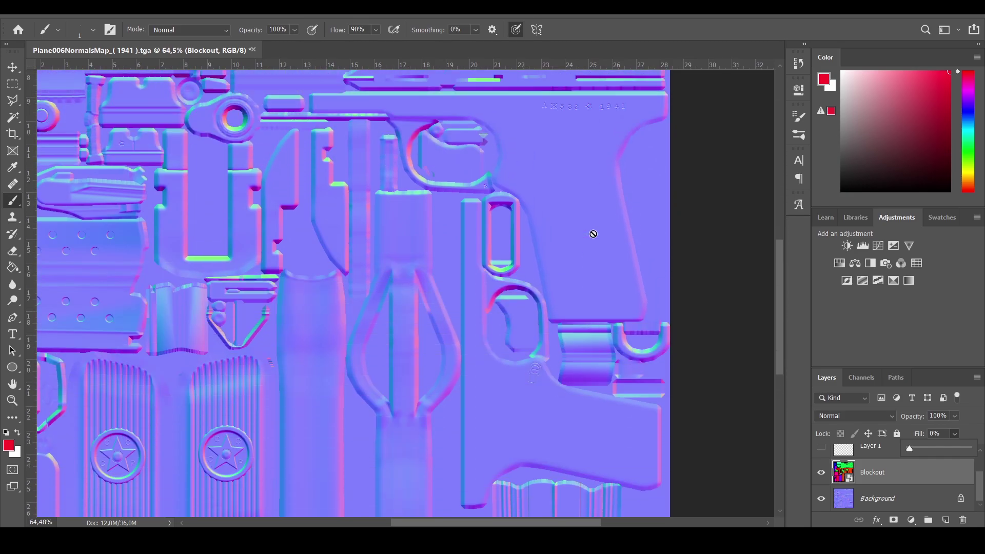
scroll(667, 251, up, 1)
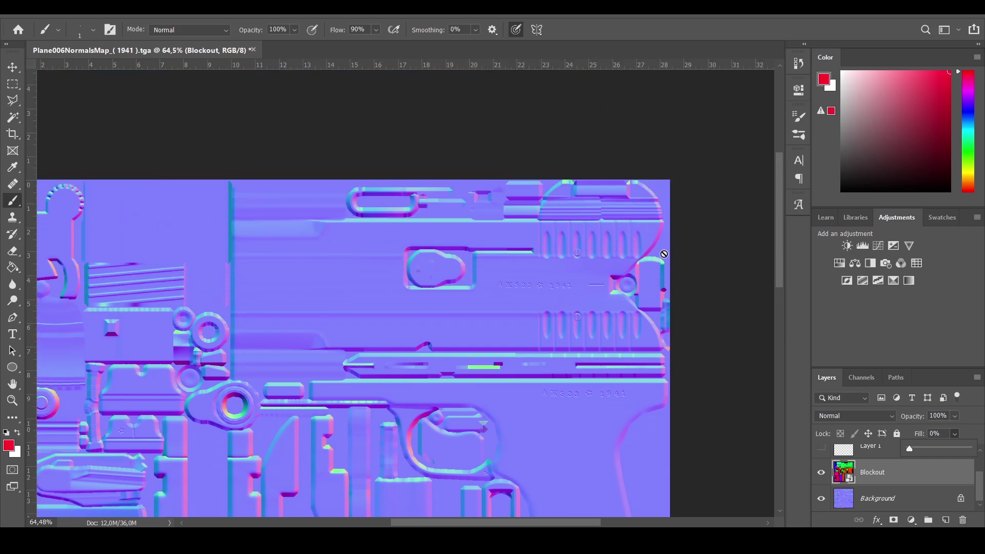
scroll(662, 243, down, 3)
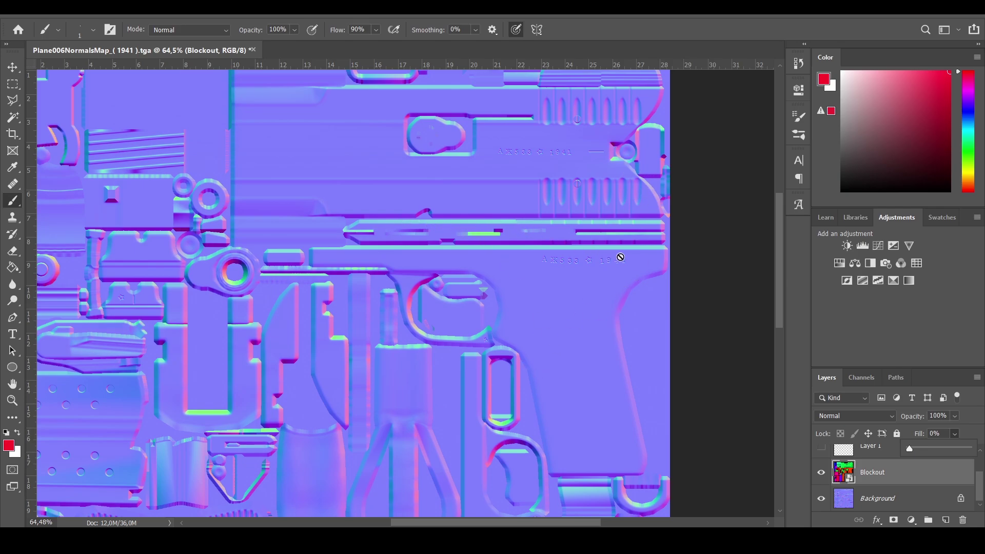
scroll(631, 251, down, 2)
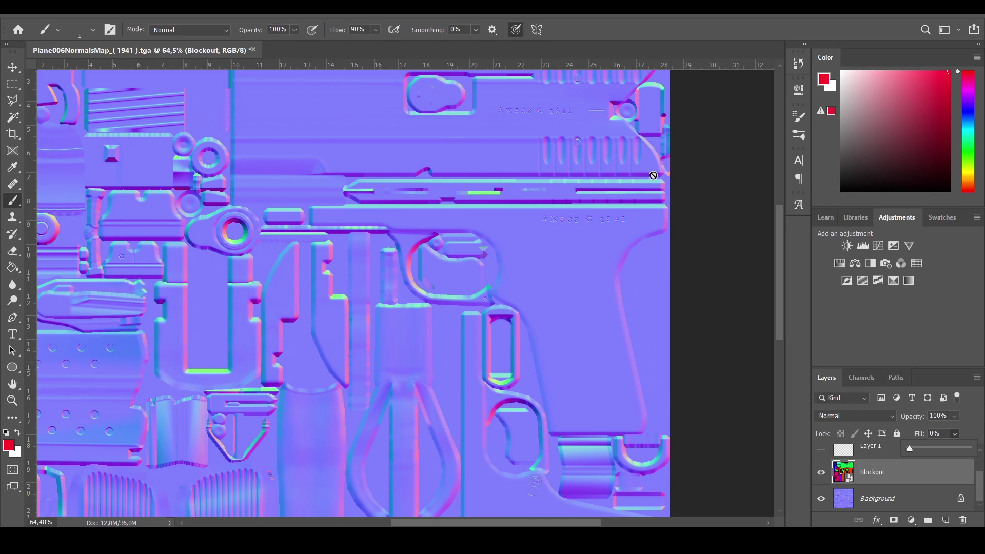
Step: Examine the padding between the lower ends of the long strips and the bottom border of the texture
scroll(626, 208, down, 12)
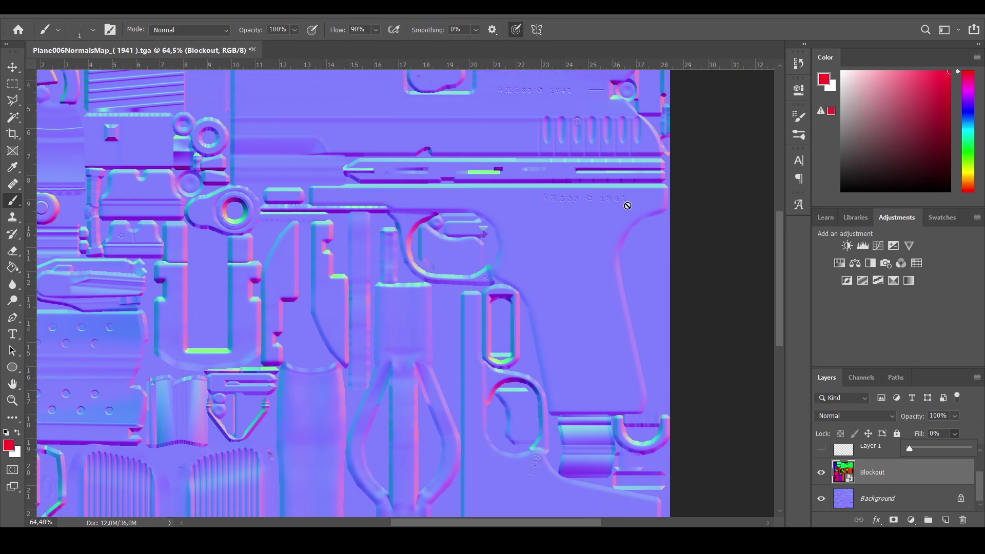
alt+scroll(406, 410, up, 8)
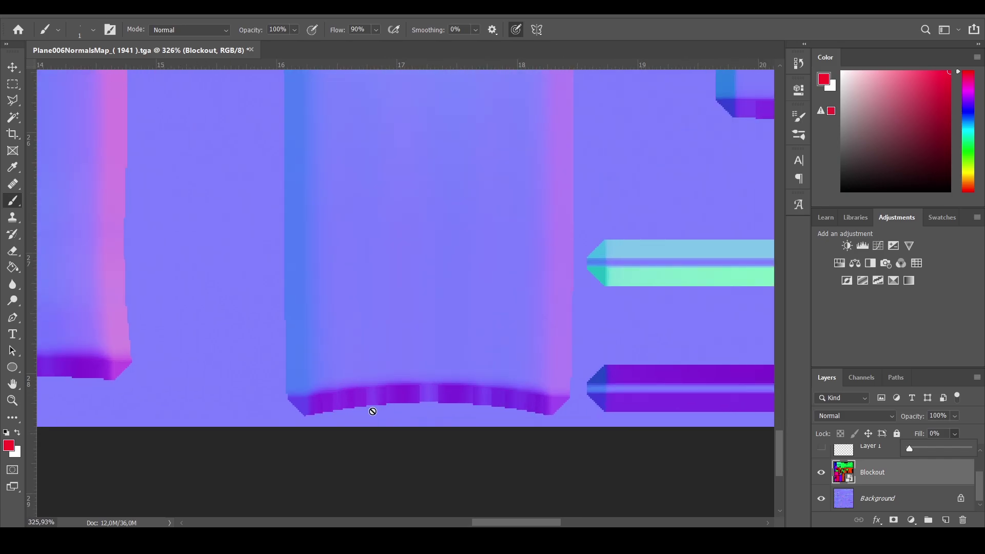
alt+scroll(371, 385, down, 2)
alt+scroll(375, 381, down, 1)
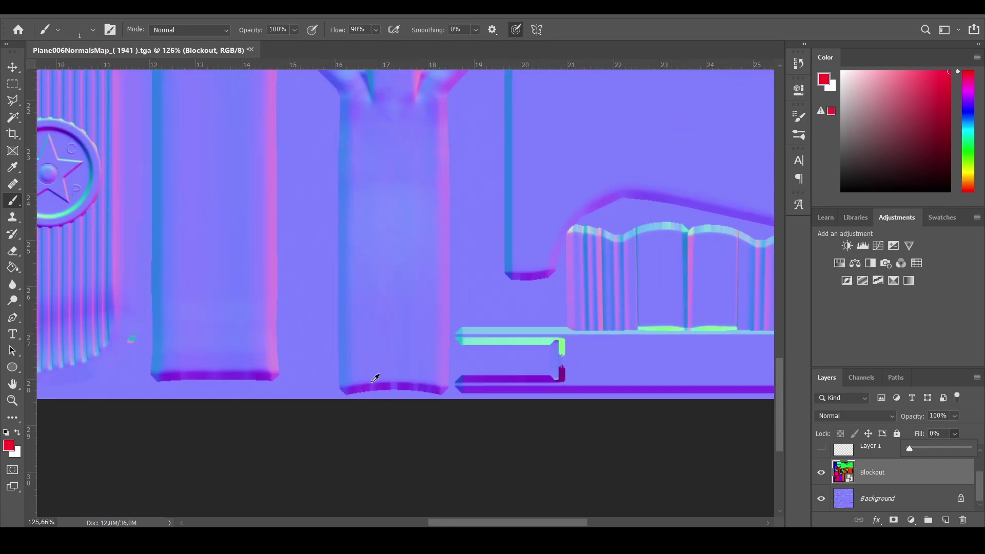
alt+scroll(326, 381, up, 3)
alt+scroll(447, 339, down, 4)
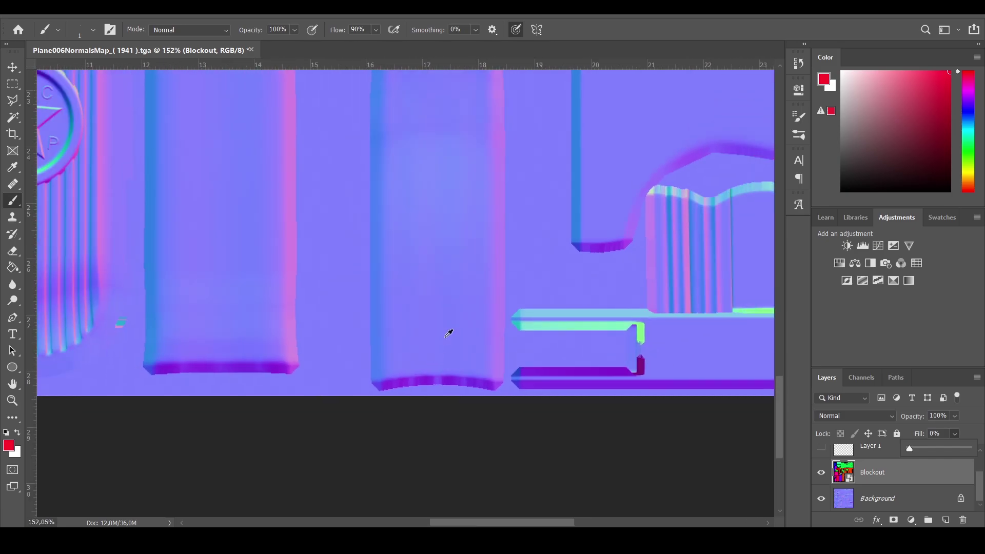
alt+scroll(505, 200, up, 3)
alt+scroll(513, 203, up, 1)
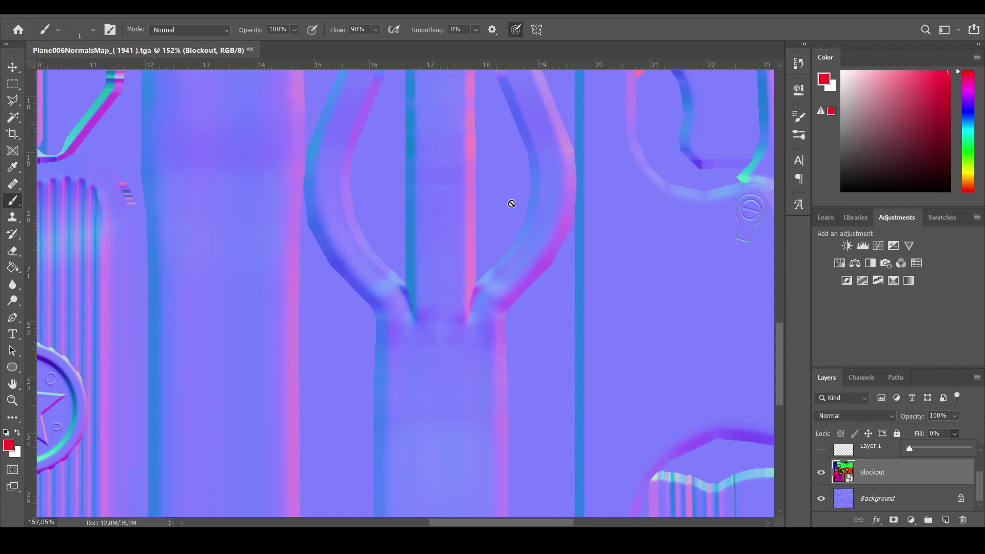
Step: Review the overall island layout of the normal map, from the curved band out to the texture borders
alt+scroll(482, 179, down, 6)
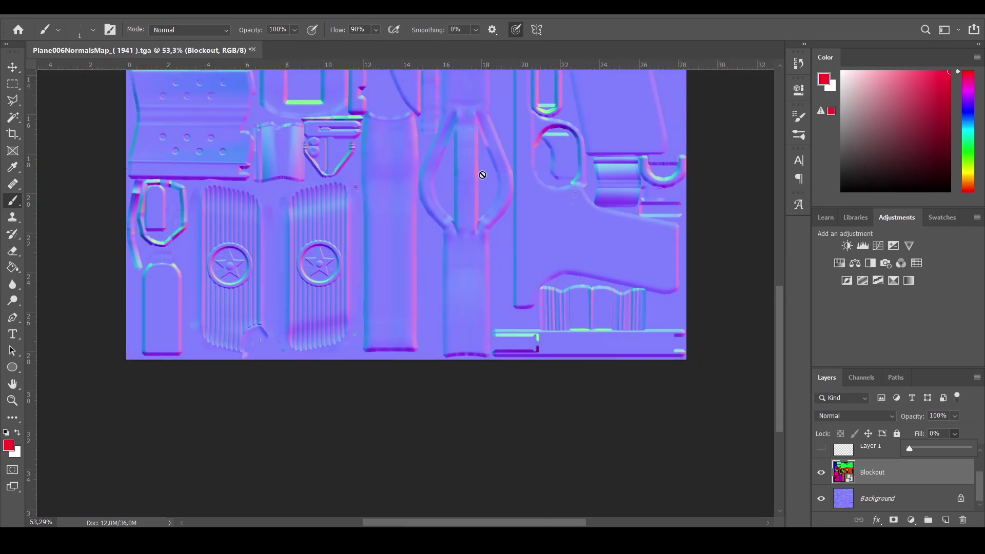
alt+scroll(487, 187, up, 5)
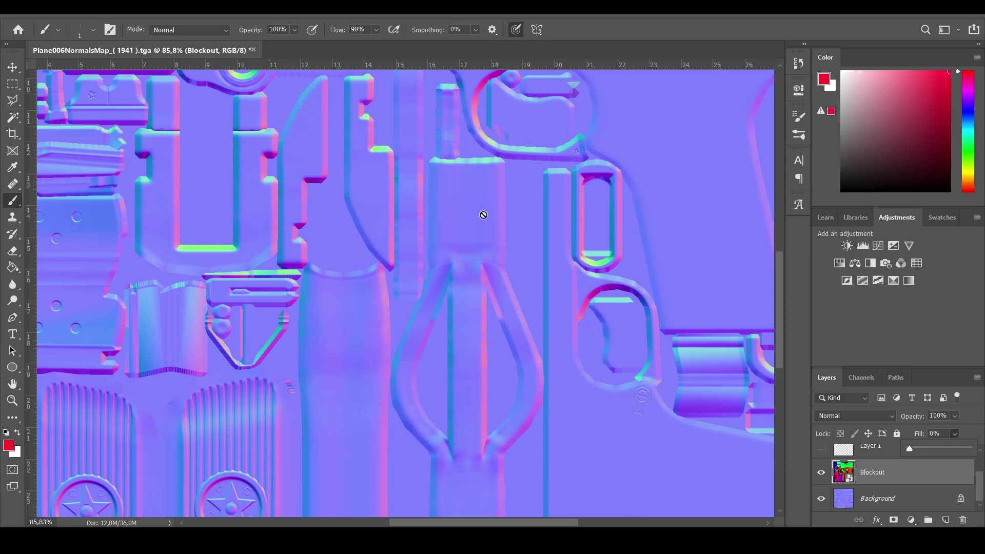
alt+scroll(483, 215, down, 2)
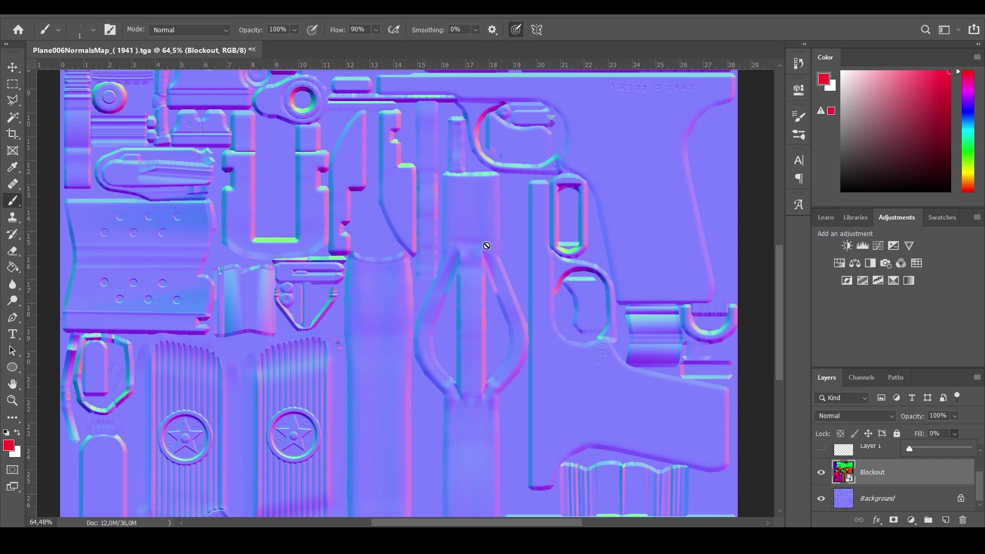
alt+scroll(486, 246, down, 2)
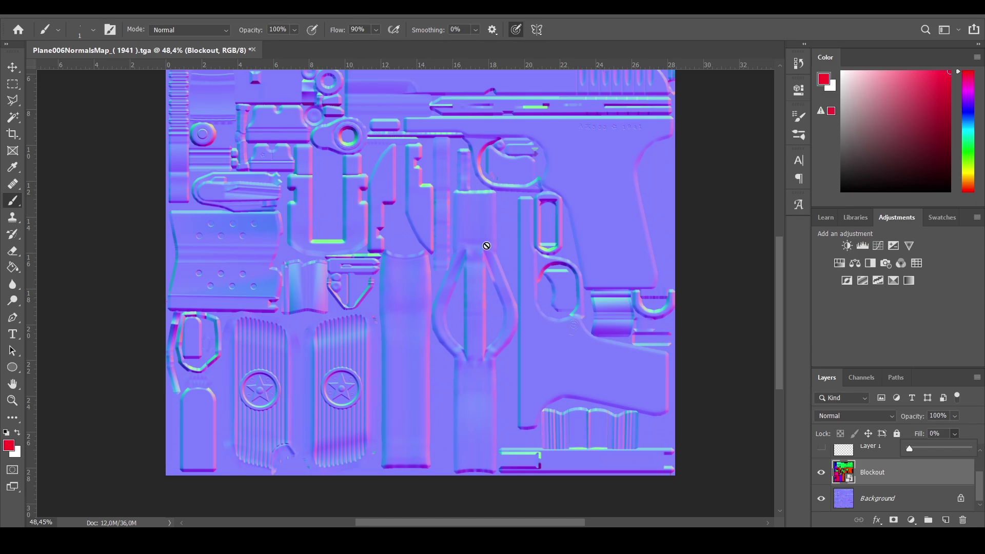
scroll(512, 246, up, 5)
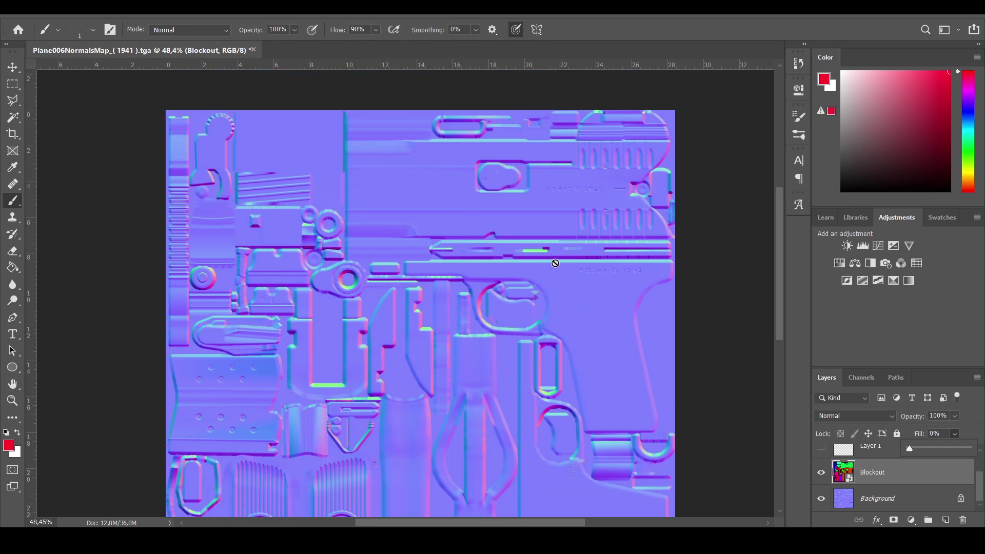
scroll(556, 260, down, 2)
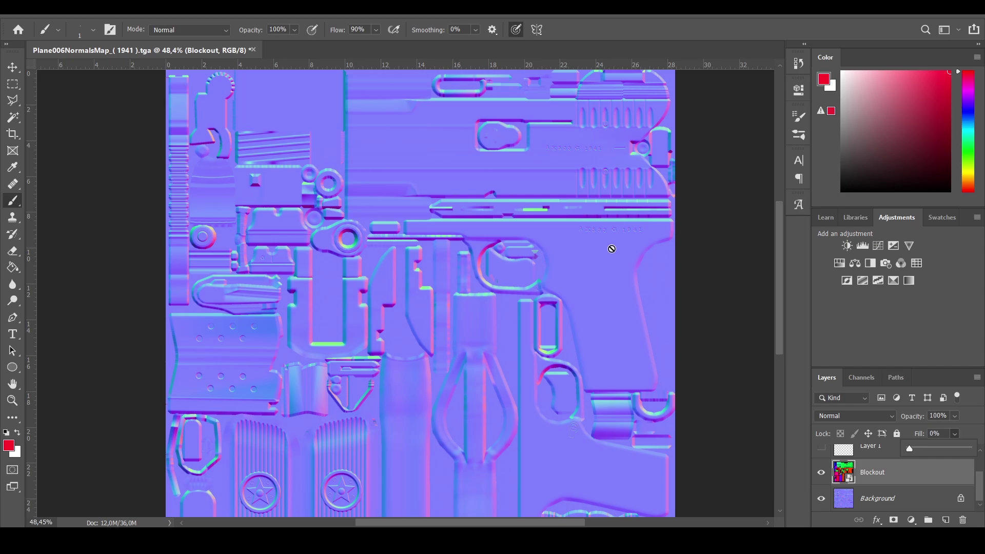
scroll(612, 249, up, 2)
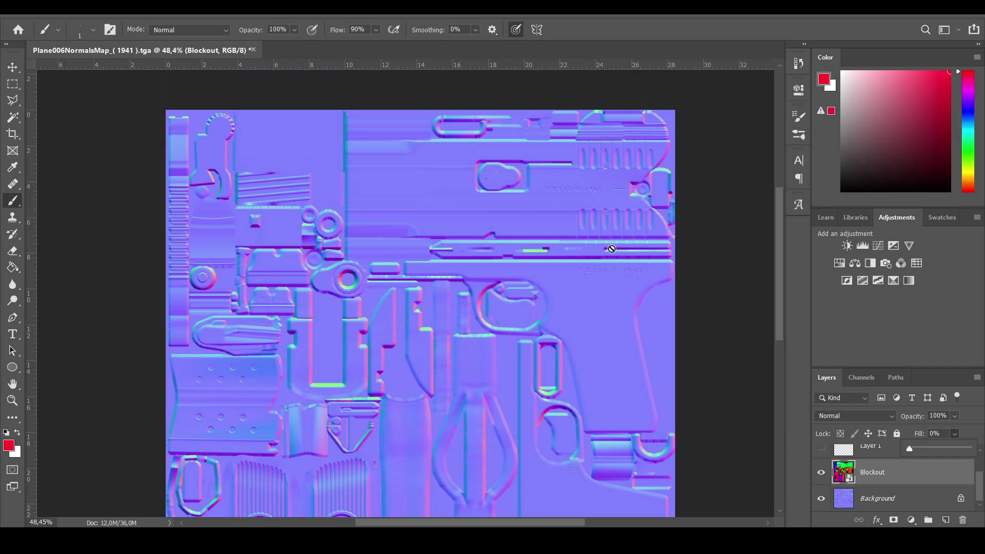
scroll(611, 249, down, 2)
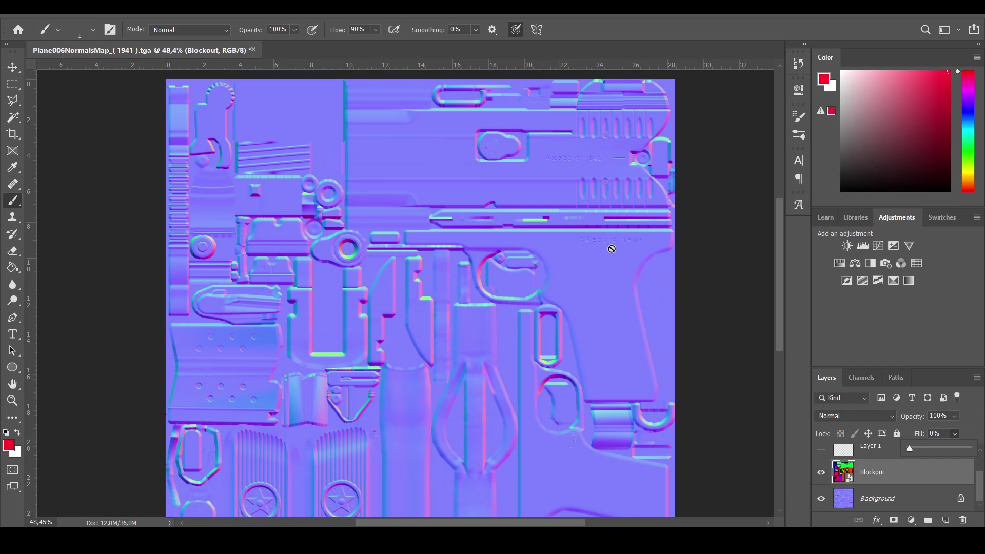